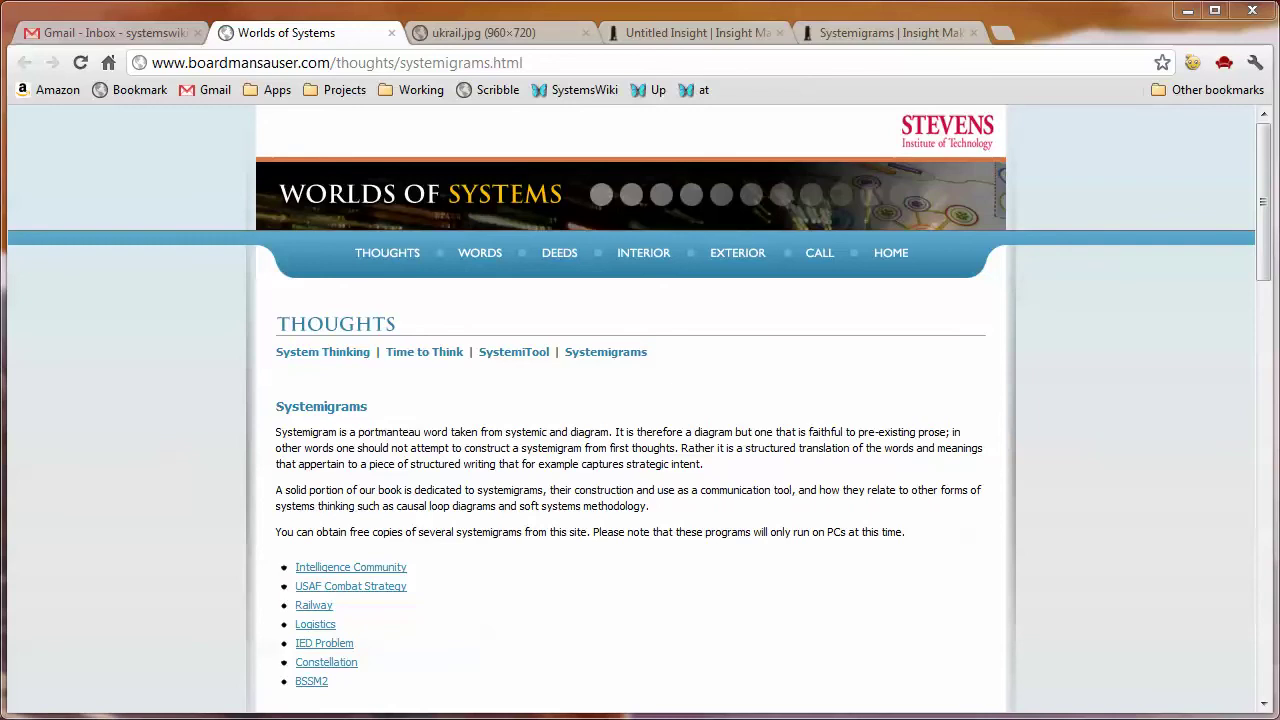
# Step: Look through the example systemigrams on the Worlds of Systems page and view the Rail Economic Architecture diagram
pyautogui.scroll(-5, 640, 408)
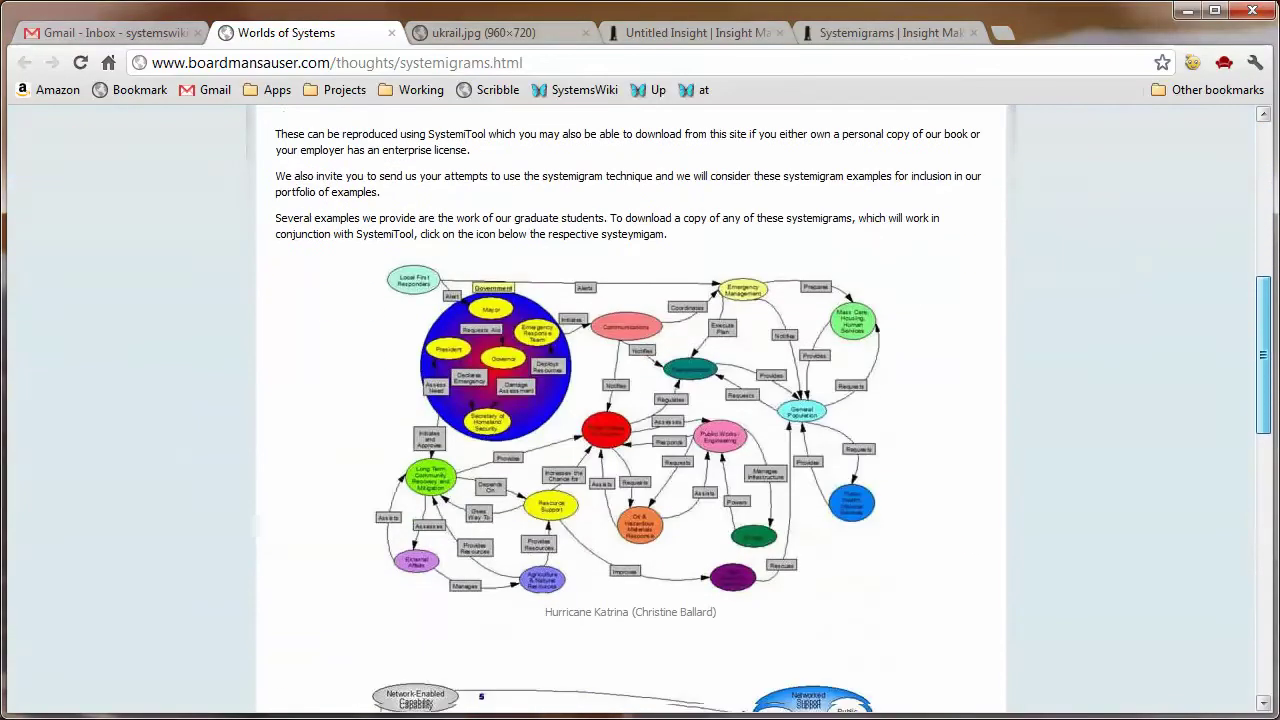
pyautogui.moveTo(1263, 365); pyautogui.dragTo(1263, 377)
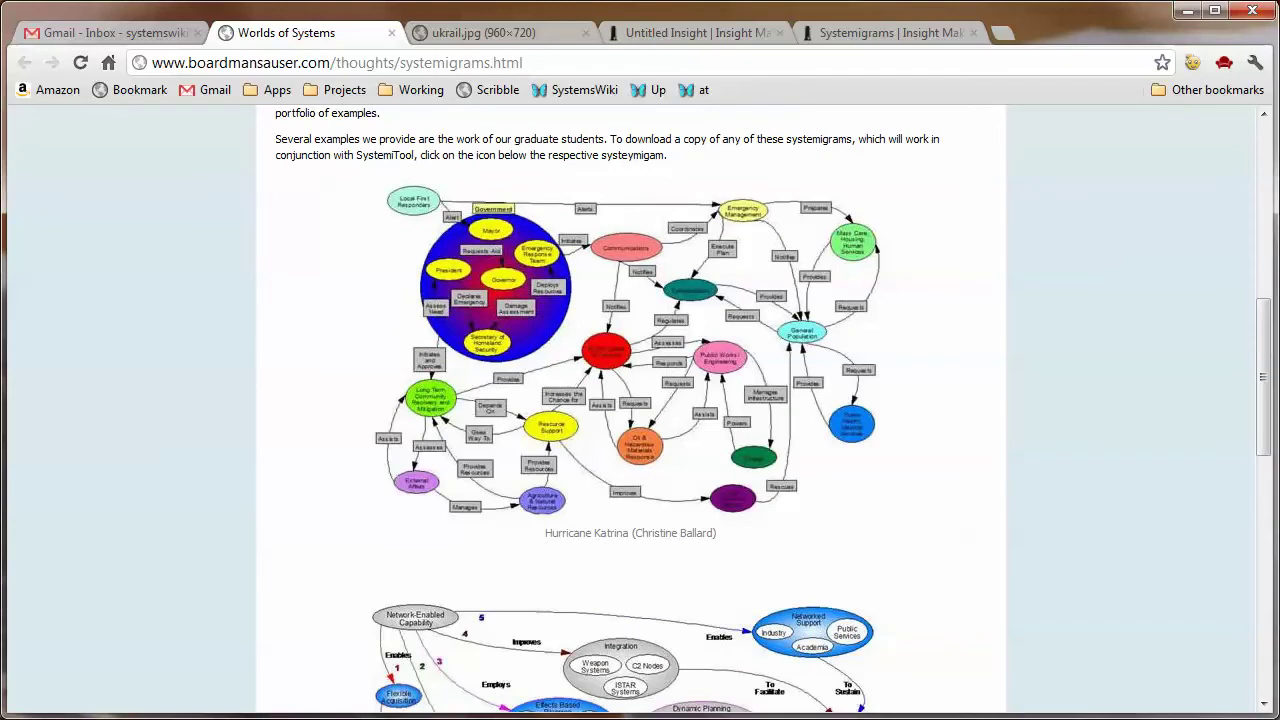
pyautogui.hotkey('ctrl', 'Tab')
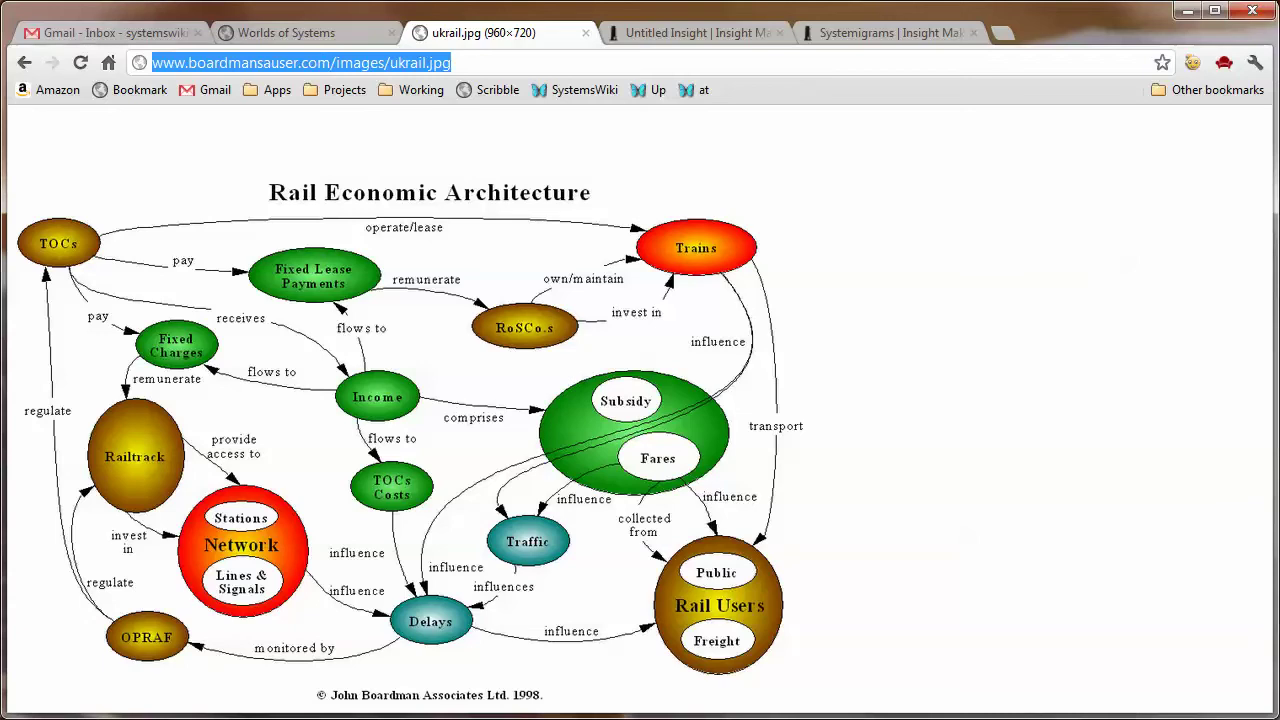
# Step: Switch to the untitled Insight in Insight Maker and add a picture labelled "this is an item" to the empty canvas
pyautogui.click(690, 32)
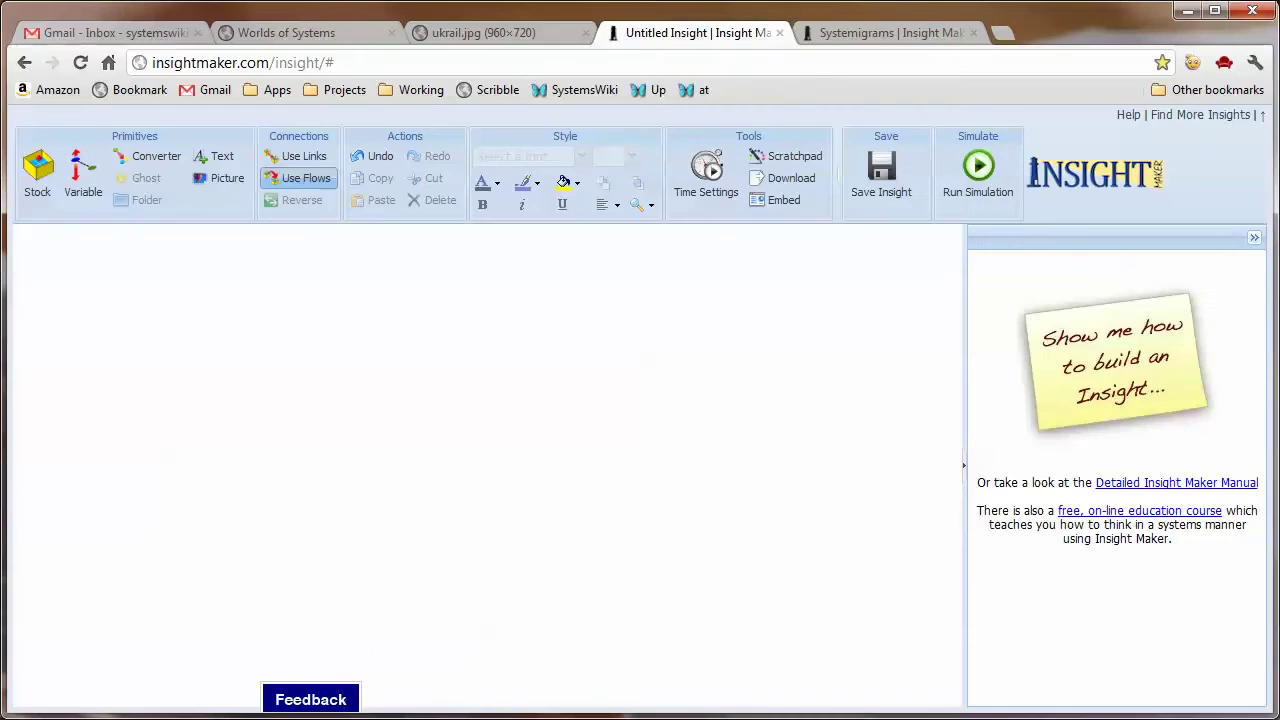
pyautogui.click(220, 178)
pyautogui.click(371, 352)
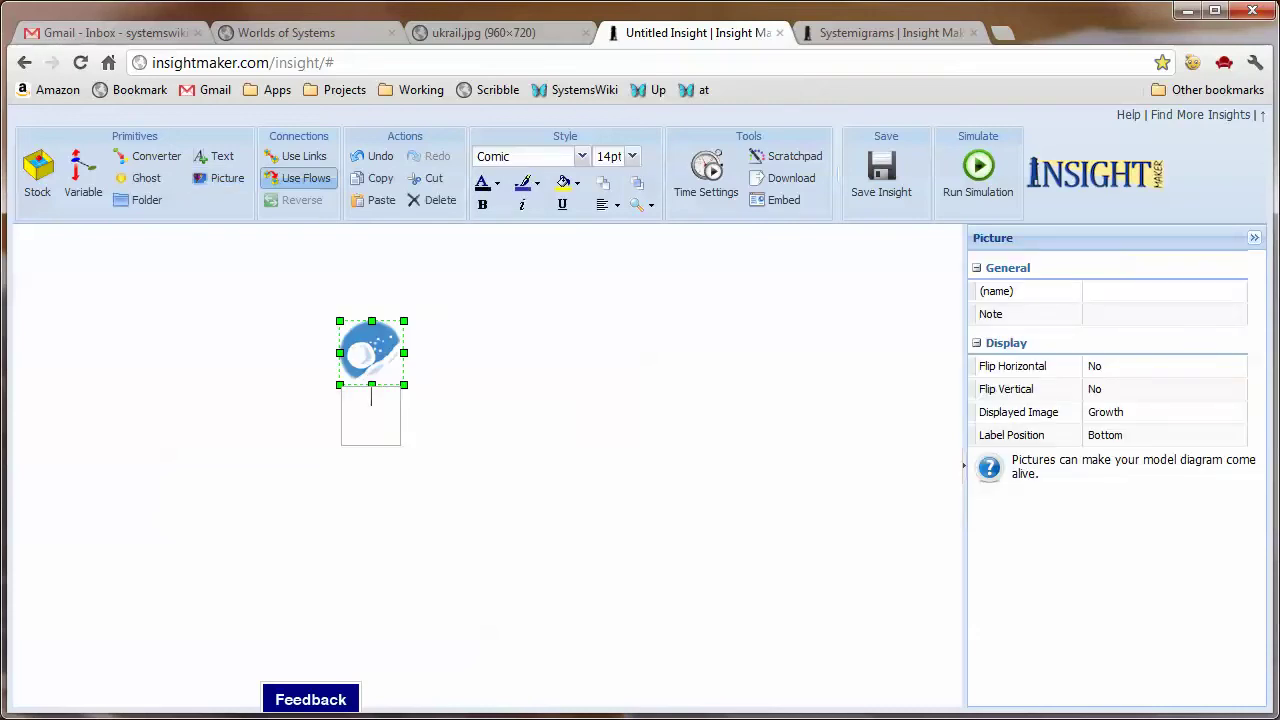
pyautogui.write('this is an item')
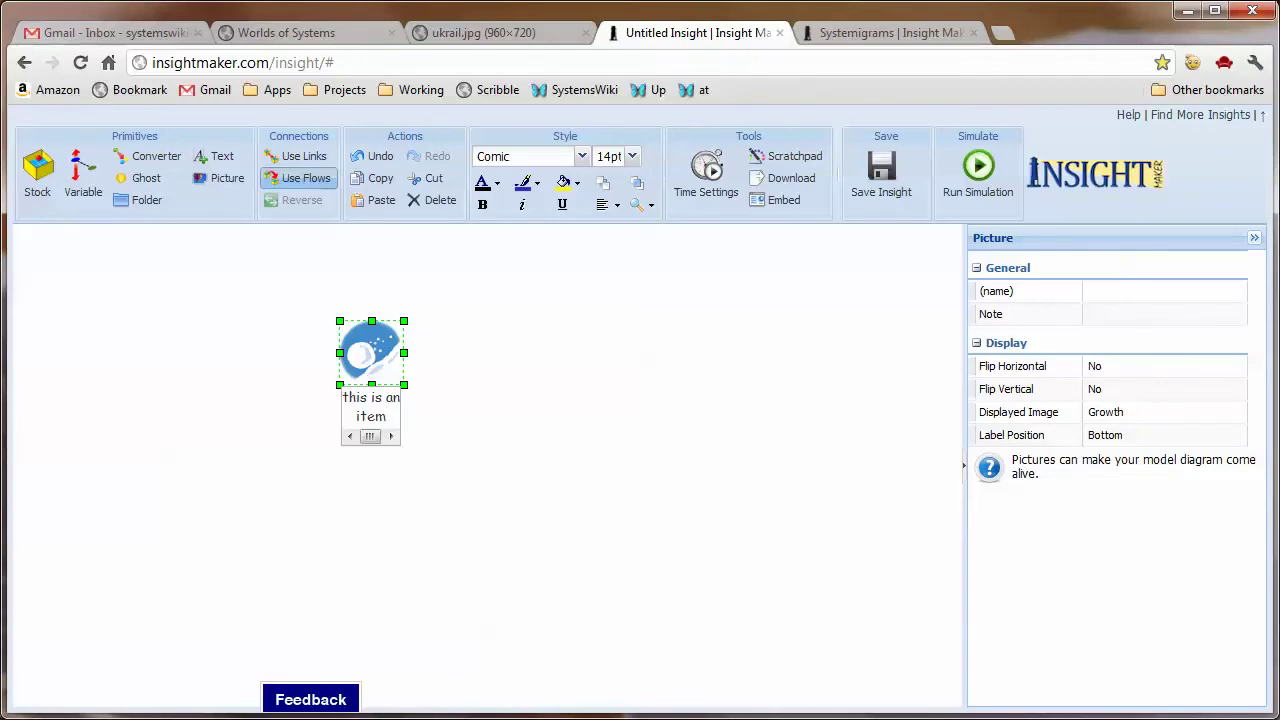
pyautogui.press('Escape')
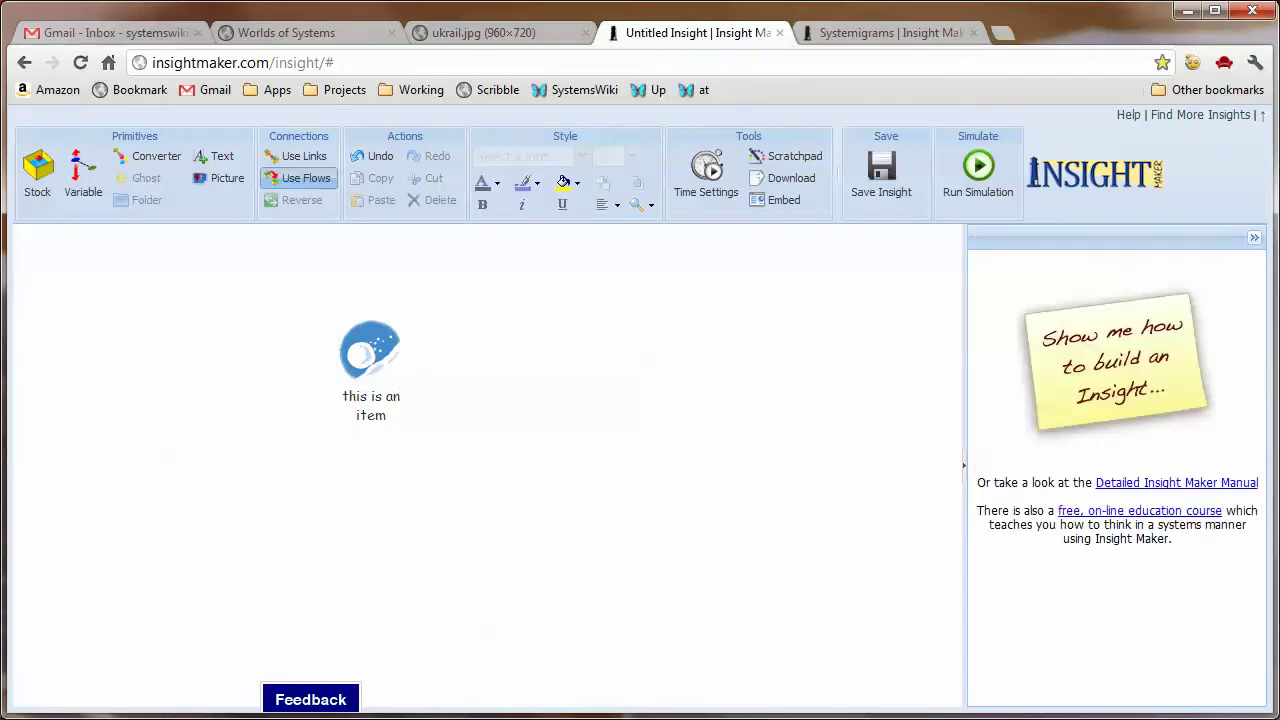
# Step: Set the picture's displayed image to None so it becomes a plain circle
pyautogui.click(371, 352)
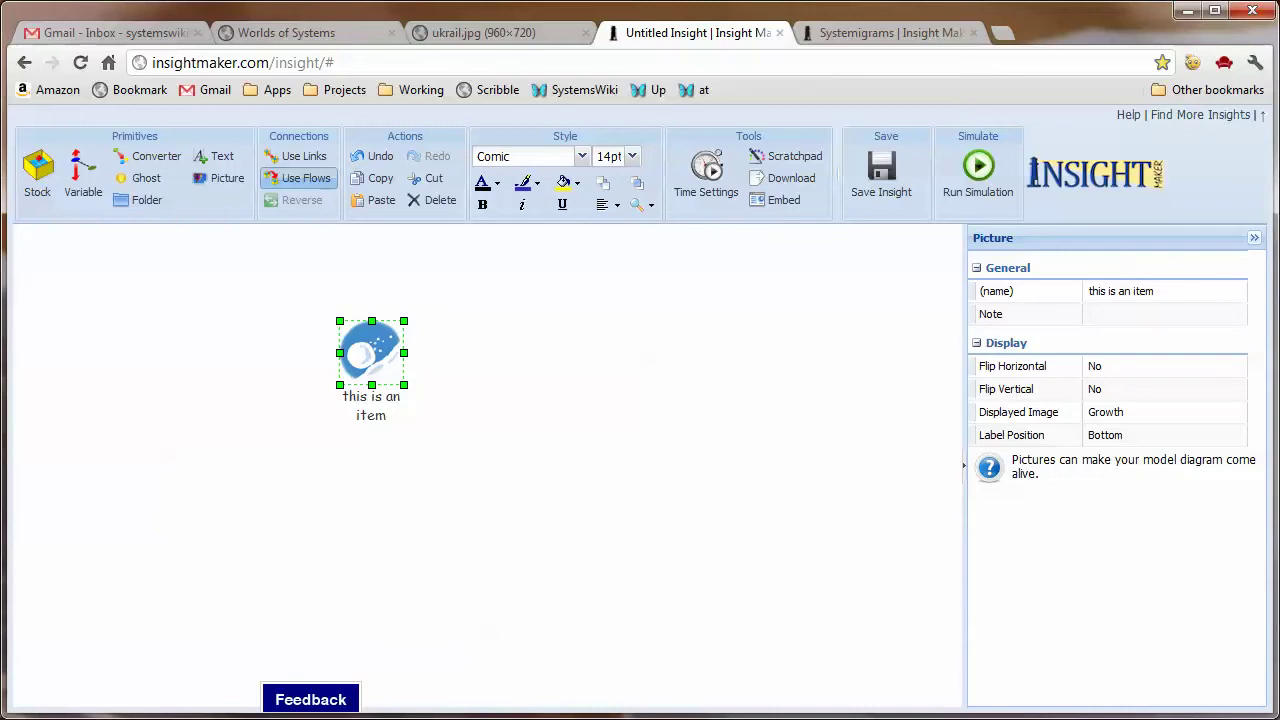
pyautogui.click(1163, 412)
pyautogui.click(1238, 412)
pyautogui.click(1238, 412)
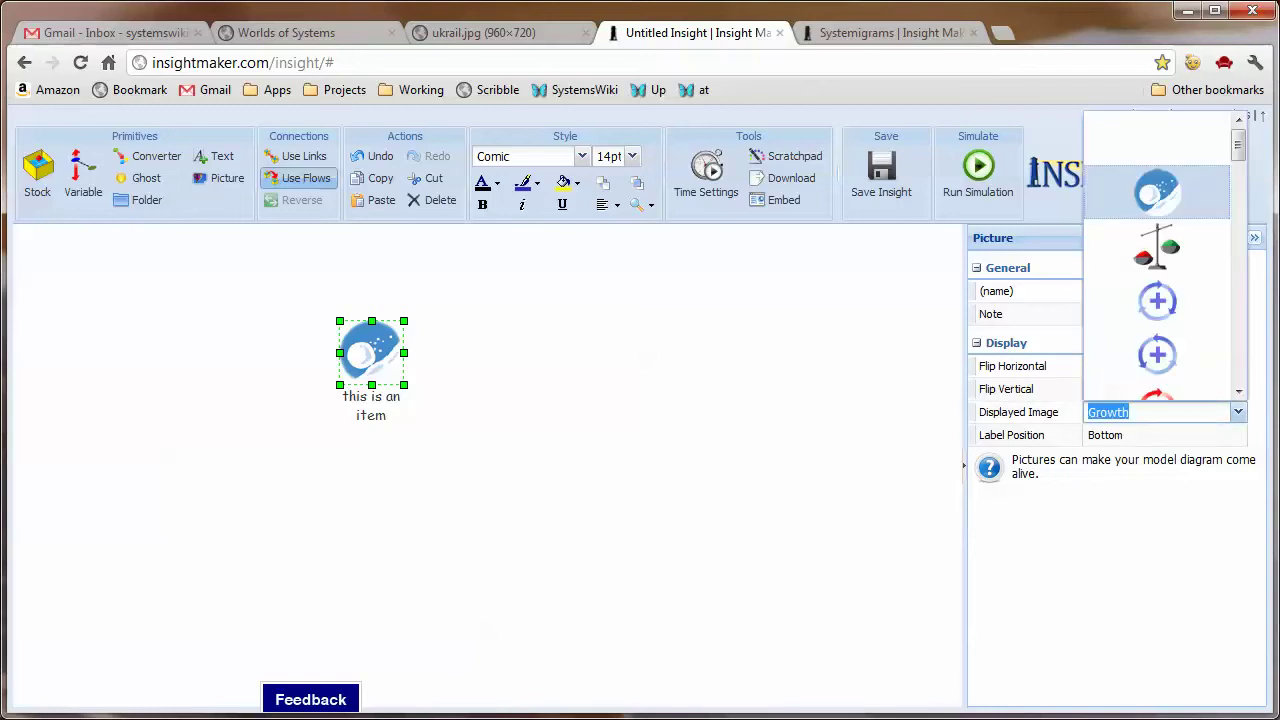
pyautogui.click(1160, 130)
pyautogui.click(650, 358)
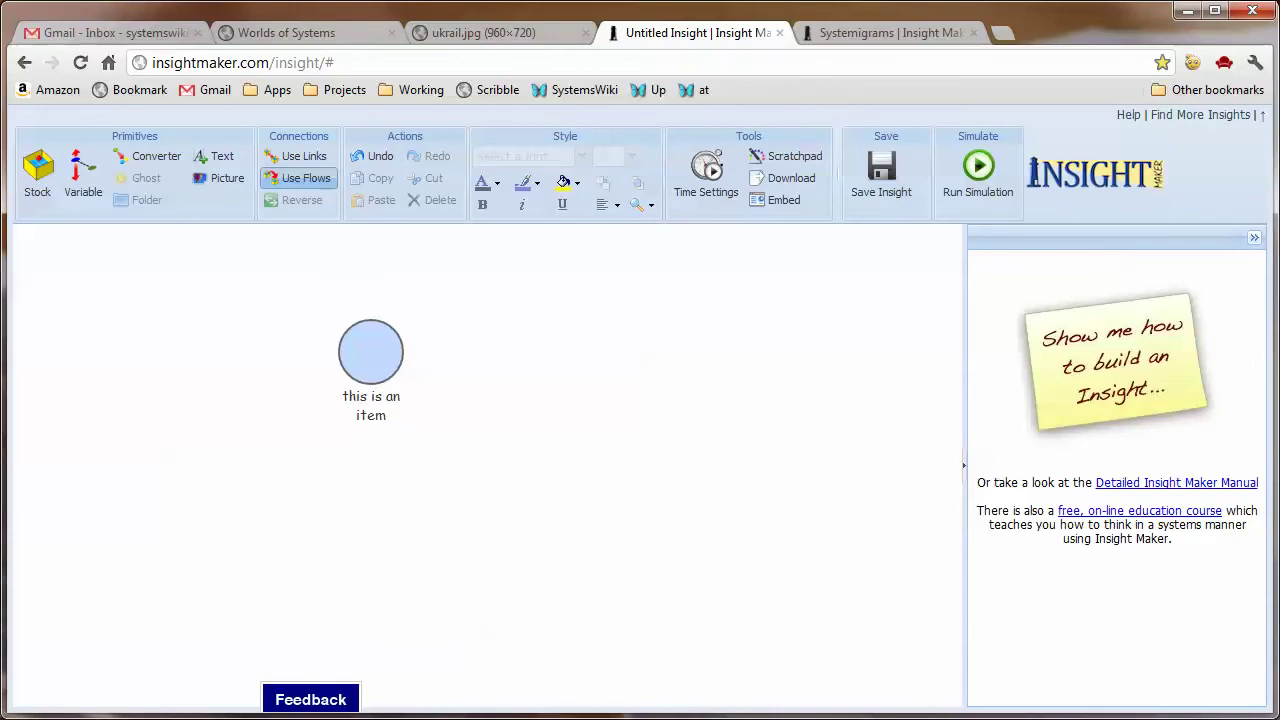
# Step: Set the circle's label position to Middle
pyautogui.click(370, 352)
pyautogui.click(1160, 435)
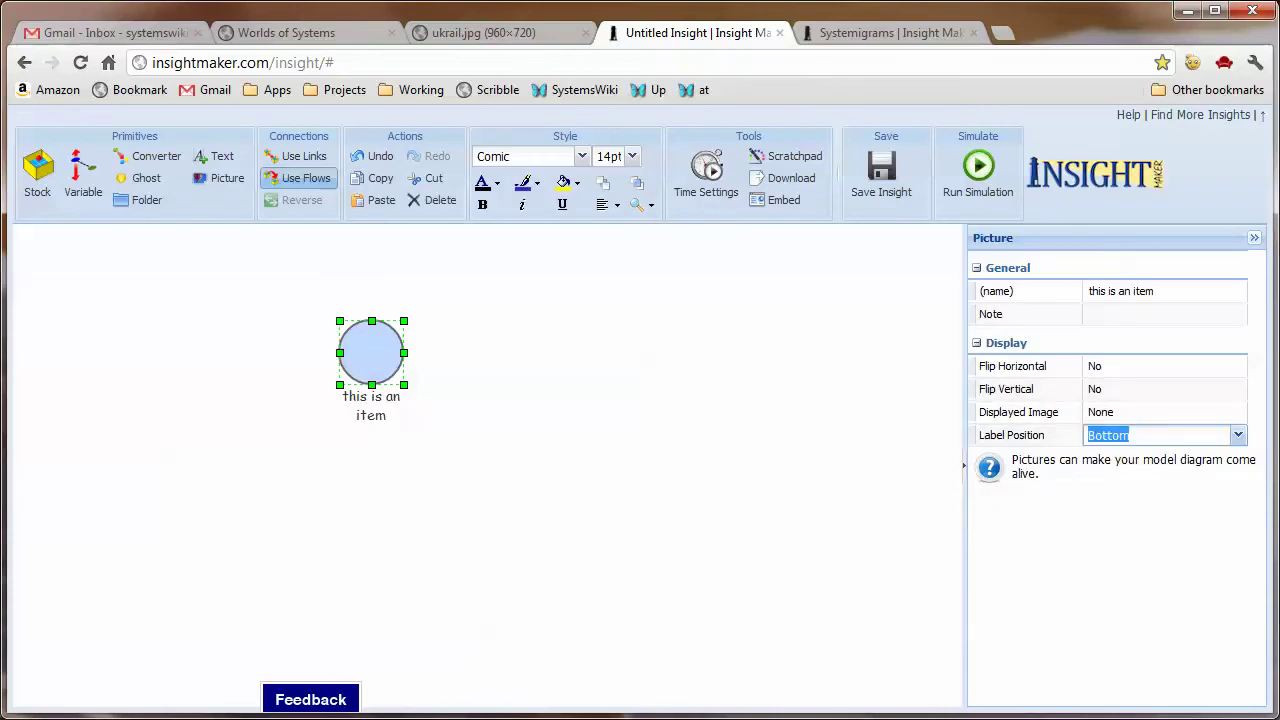
pyautogui.click(1238, 435)
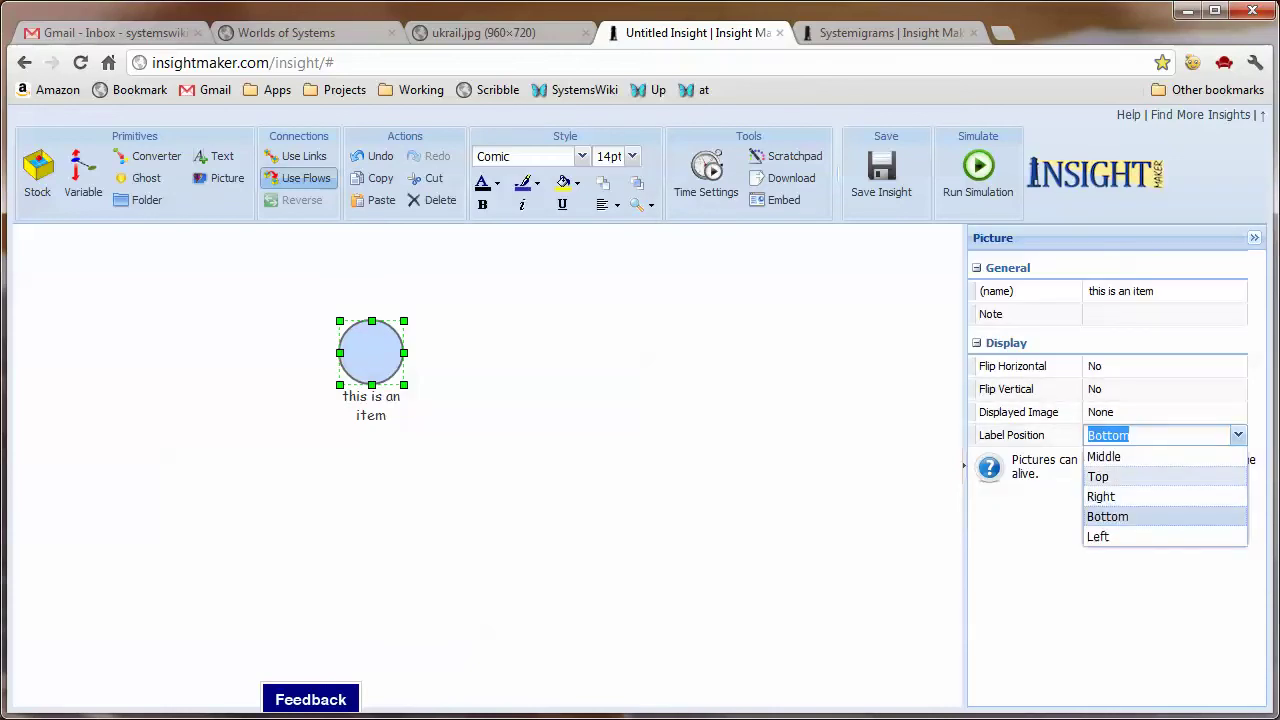
pyautogui.click(1104, 456)
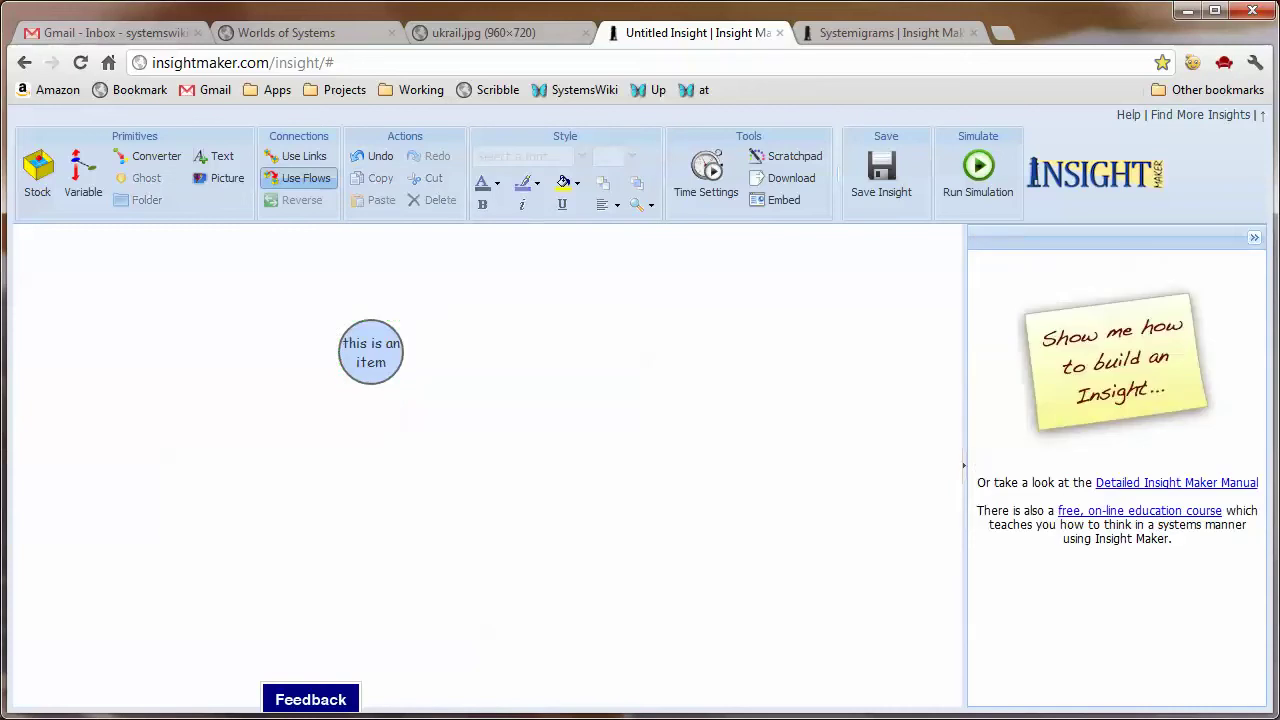
# Step: Widen the circle into an oval that fits its label on one line and shift it slightly on the canvas
pyautogui.moveTo(370, 352); pyautogui.dragTo(385, 352)
pyautogui.moveTo(453, 385); pyautogui.dragTo(454, 385)
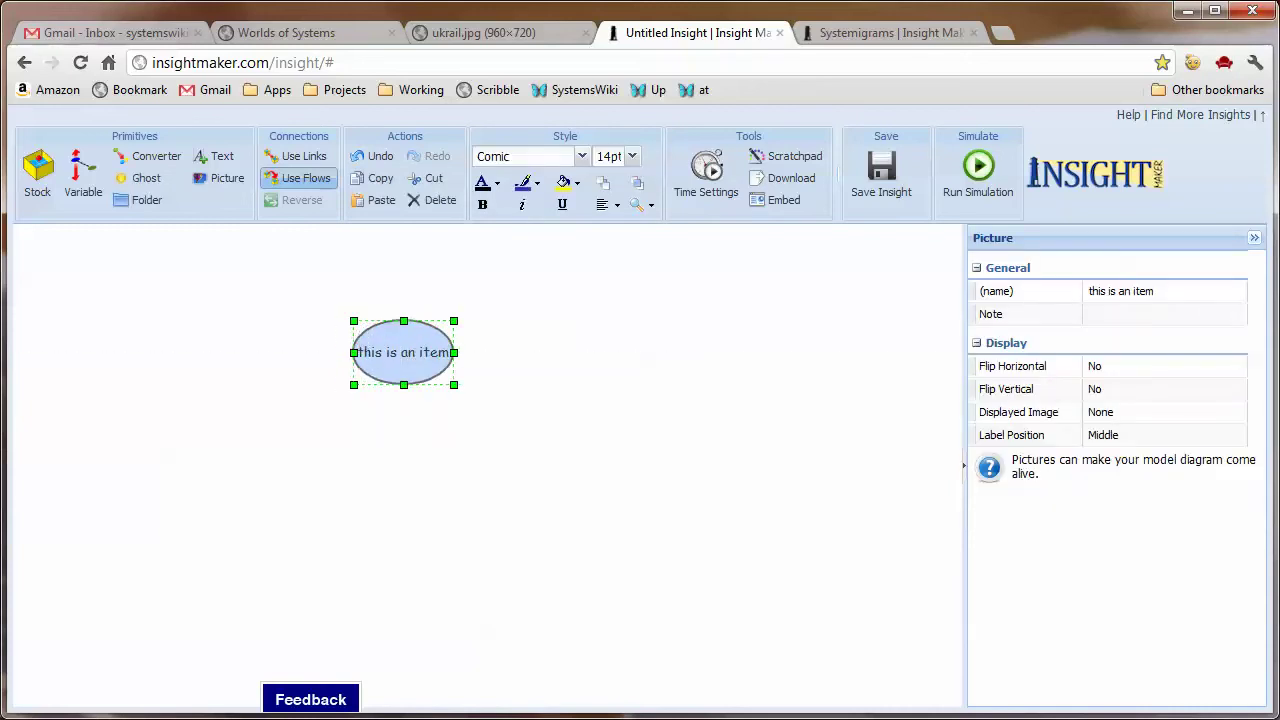
pyautogui.moveTo(403, 352); pyautogui.dragTo(363, 366)
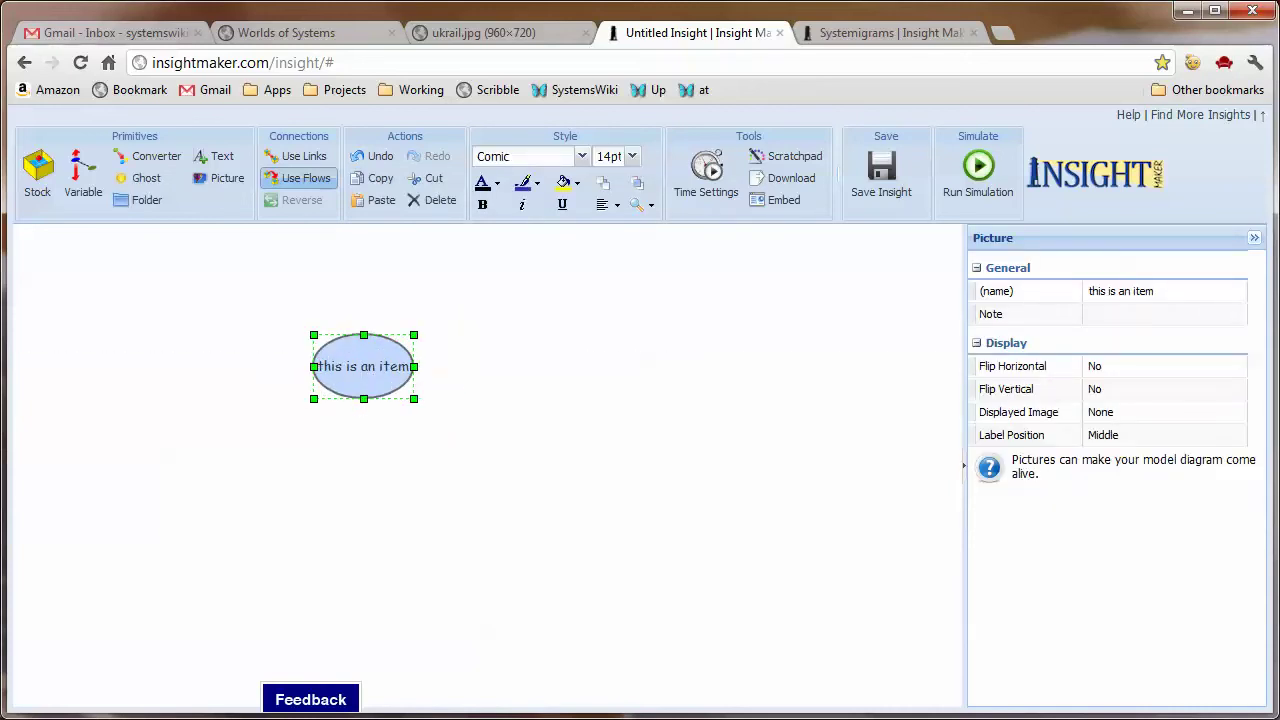
pyautogui.press('Escape')
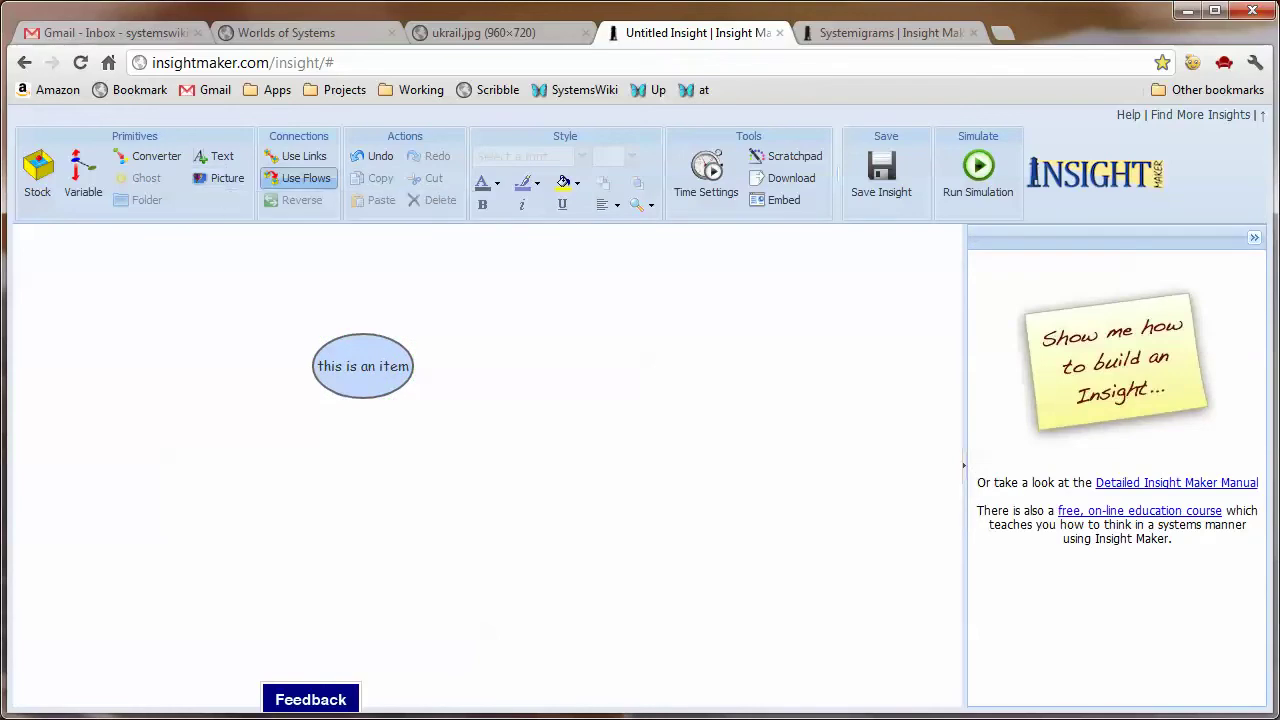
# Step: Duplicate the "this is an item" oval until six copies are spread across the canvas
pyautogui.click(363, 366)
pyautogui.moveTo(363, 366); pyautogui.dragTo(473, 456)
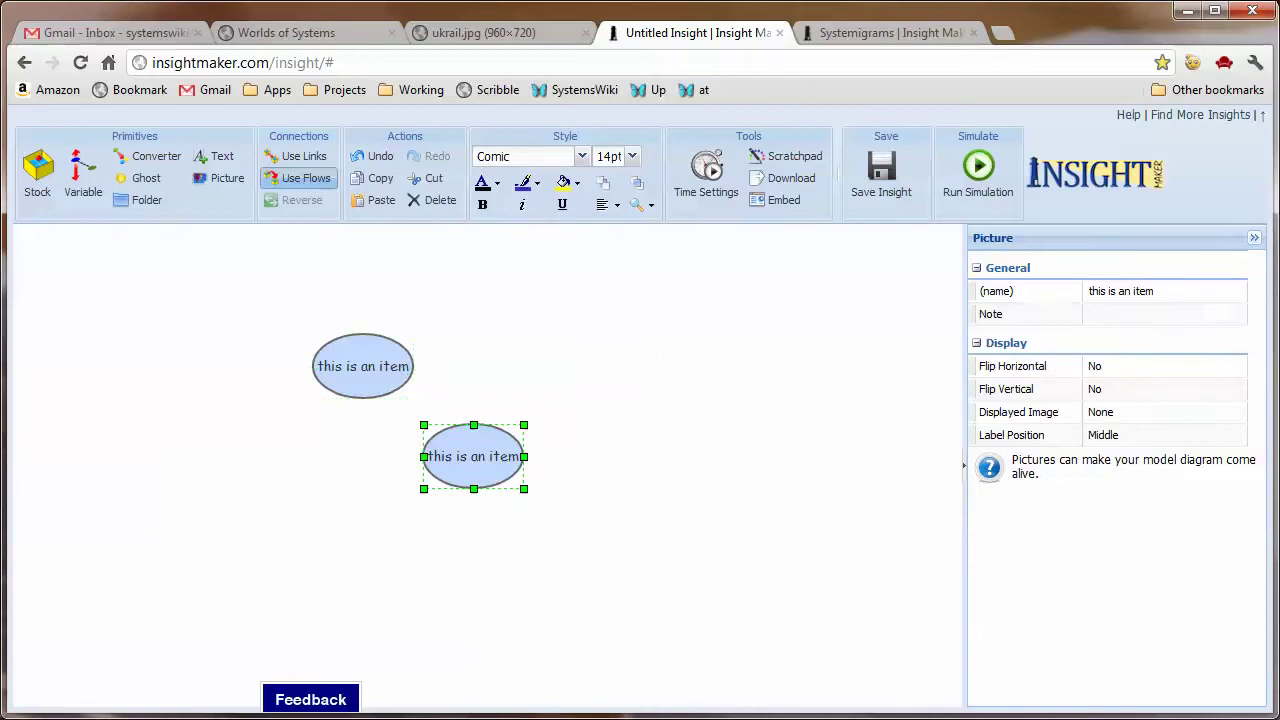
pyautogui.moveTo(363, 366); pyautogui.dragTo(259, 426)
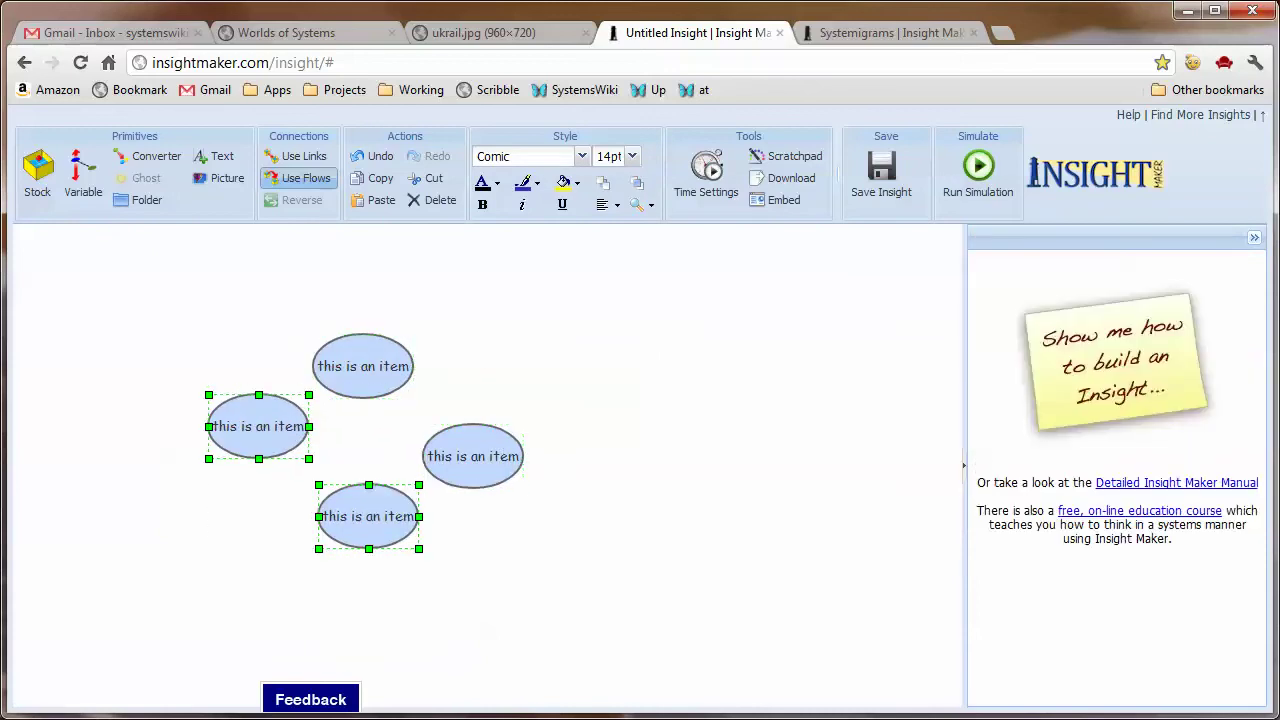
pyautogui.moveTo(558, 540); pyautogui.dragTo(146, 358)
pyautogui.moveTo(258, 426); pyautogui.dragTo(573, 336)
pyautogui.press('Escape')
# Step: Rename the leftmost oval "another item"
pyautogui.doubleClick(258, 426)
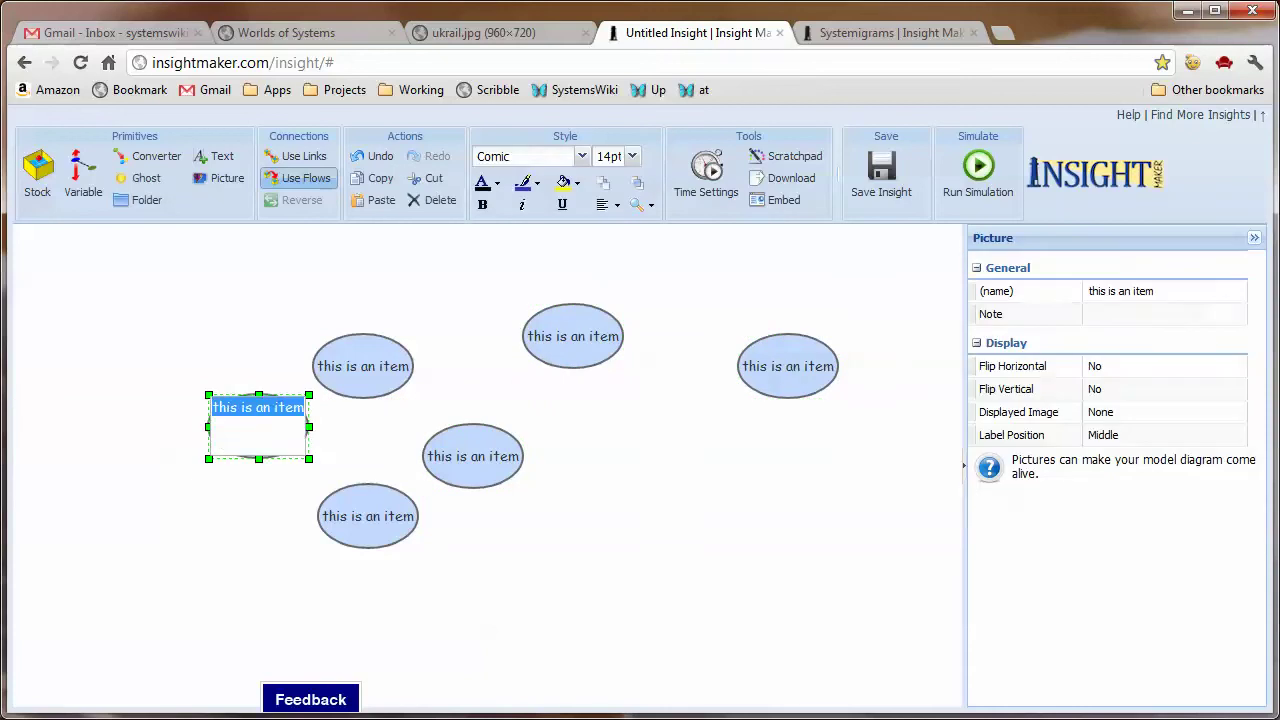
pyautogui.write('another item')
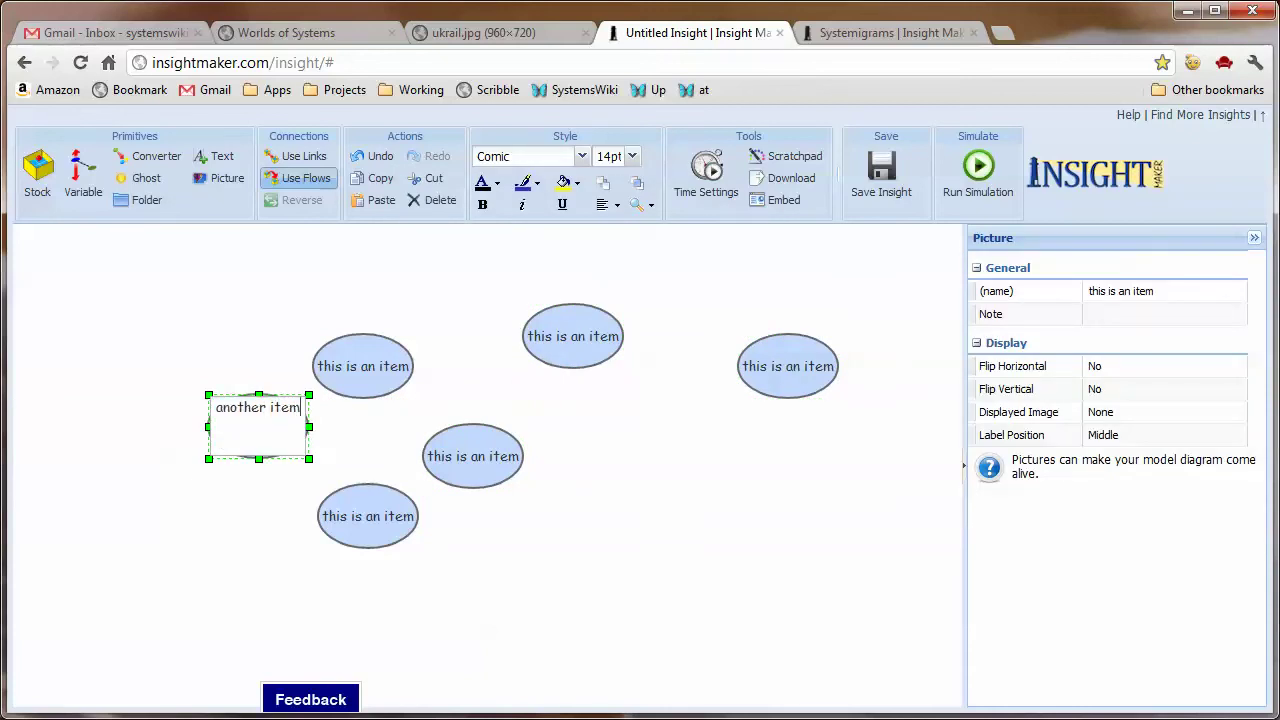
pyautogui.press('Return')
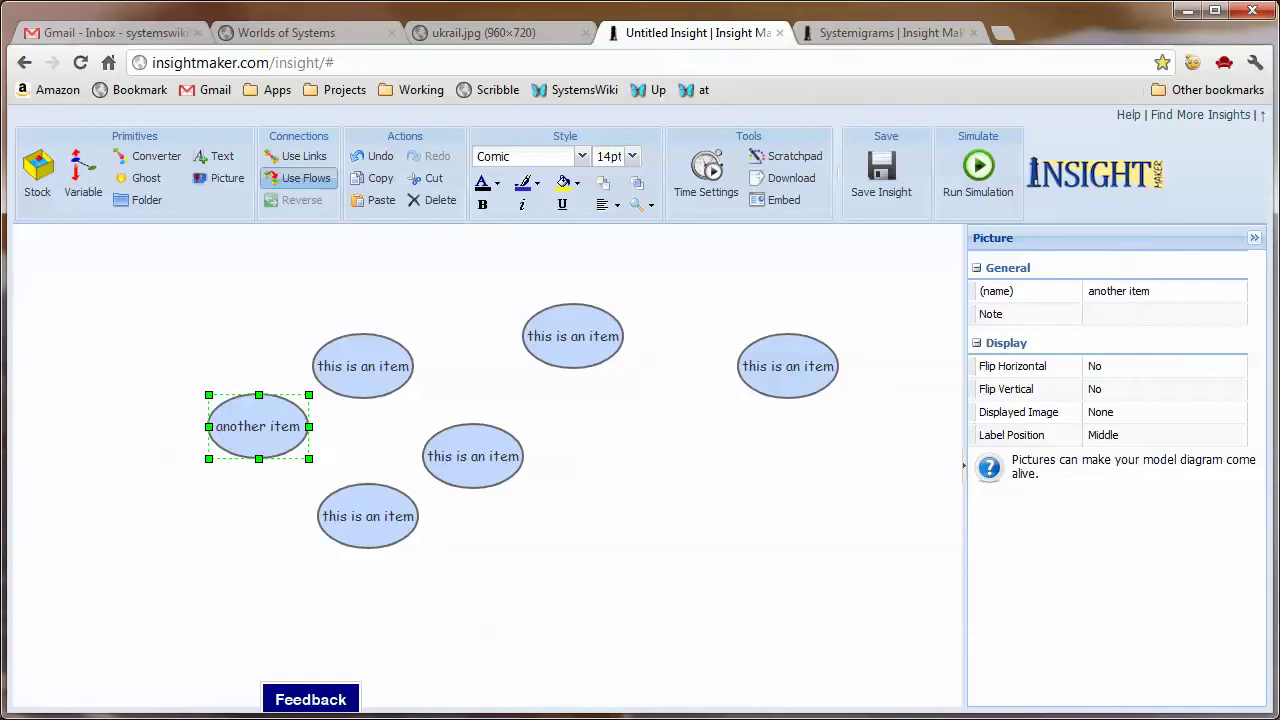
# Step: Rename the central oval "more stuff" and move it slightly down and to the right
pyautogui.doubleClick(473, 456)
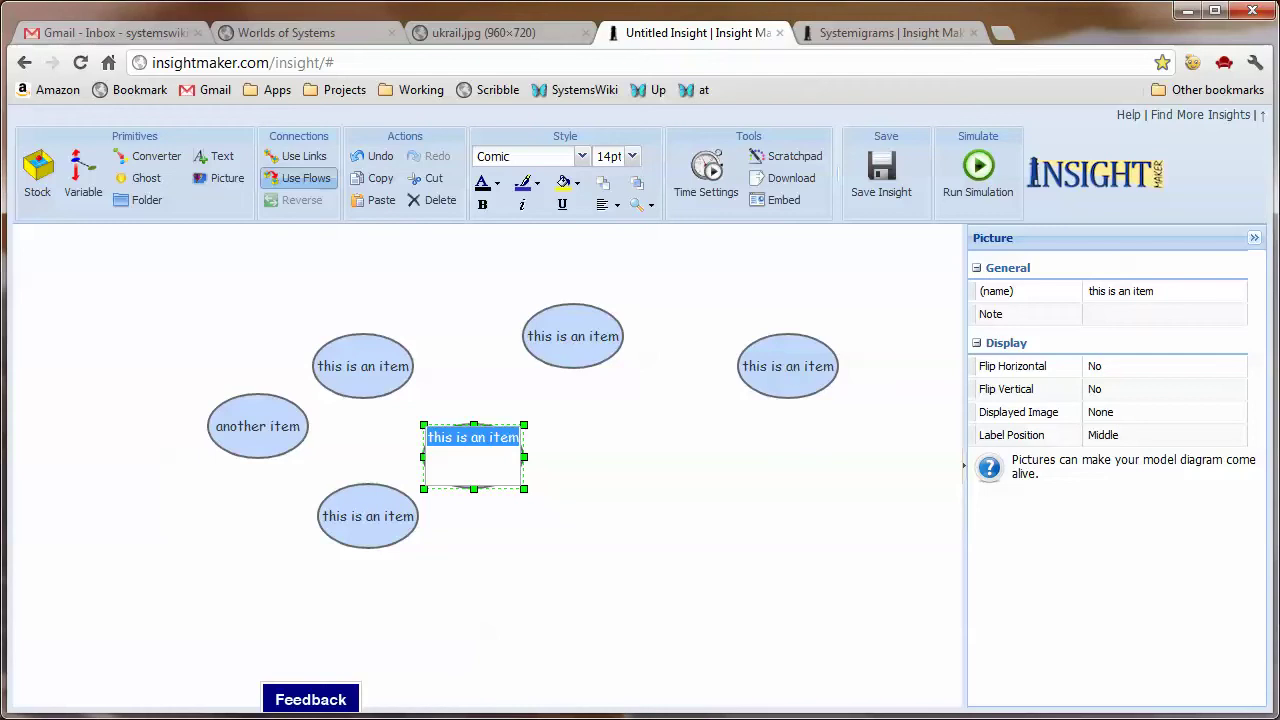
pyautogui.write('more')
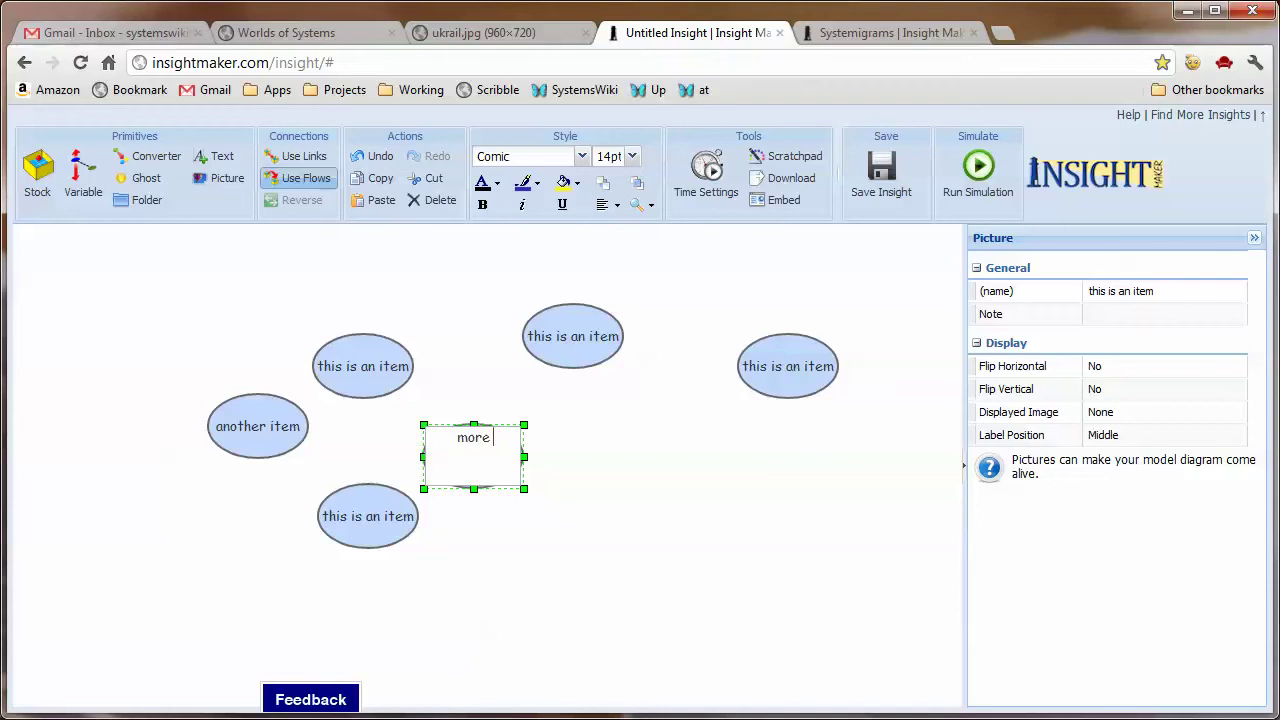
pyautogui.write('stuff')
pyautogui.press('Return')
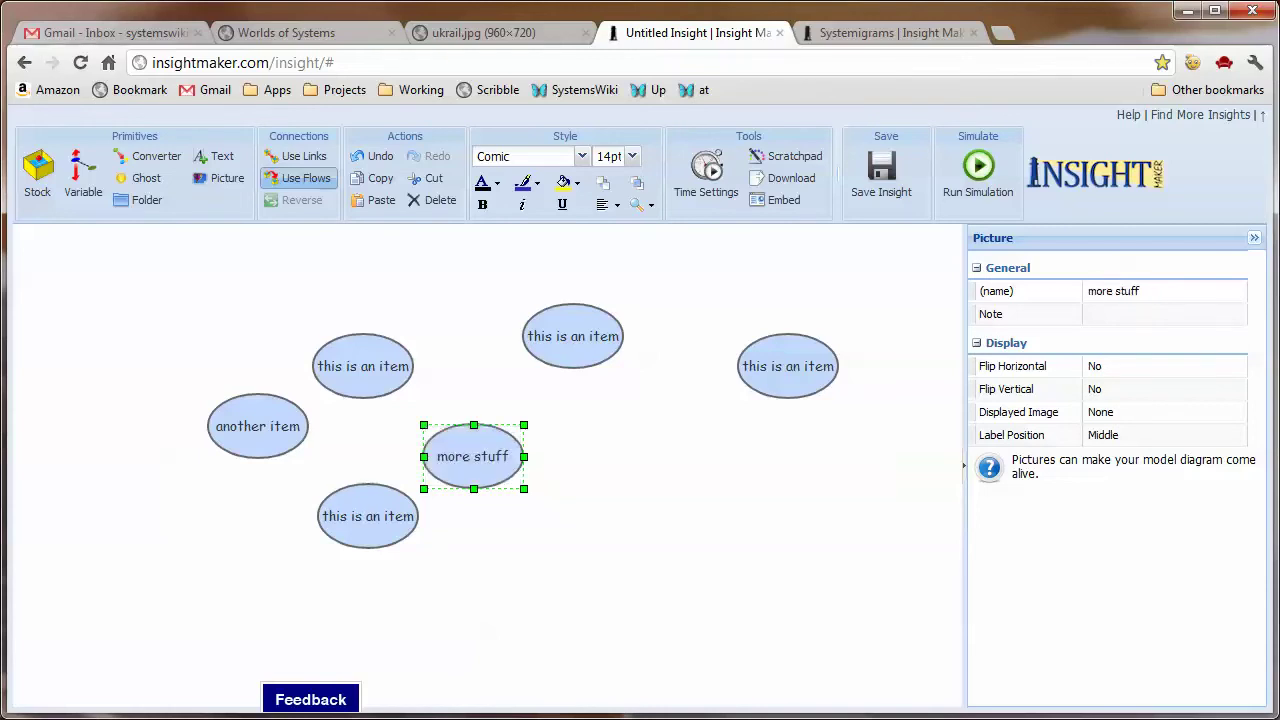
pyautogui.moveTo(473, 456); pyautogui.dragTo(563, 490)
# Step: Move the lowest oval slightly down and to the left and rename it "why not some more"
pyautogui.moveTo(367, 516); pyautogui.dragTo(353, 554)
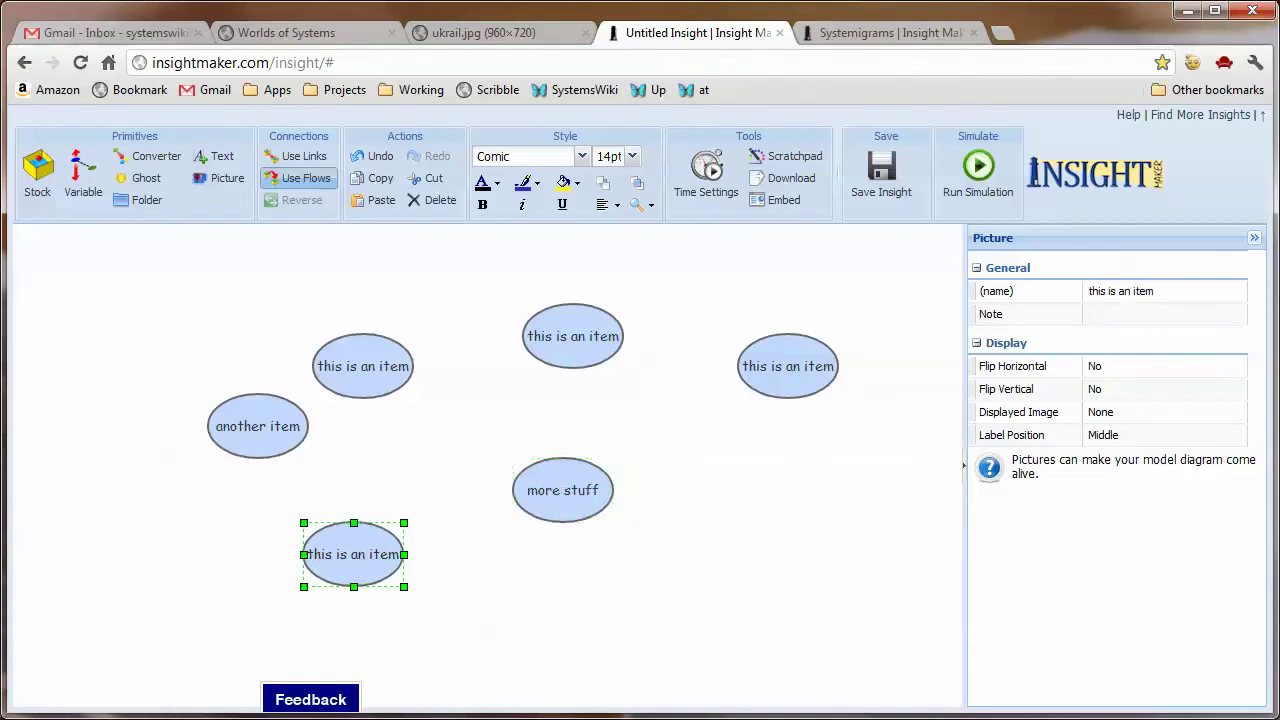
pyautogui.doubleClick(353, 554)
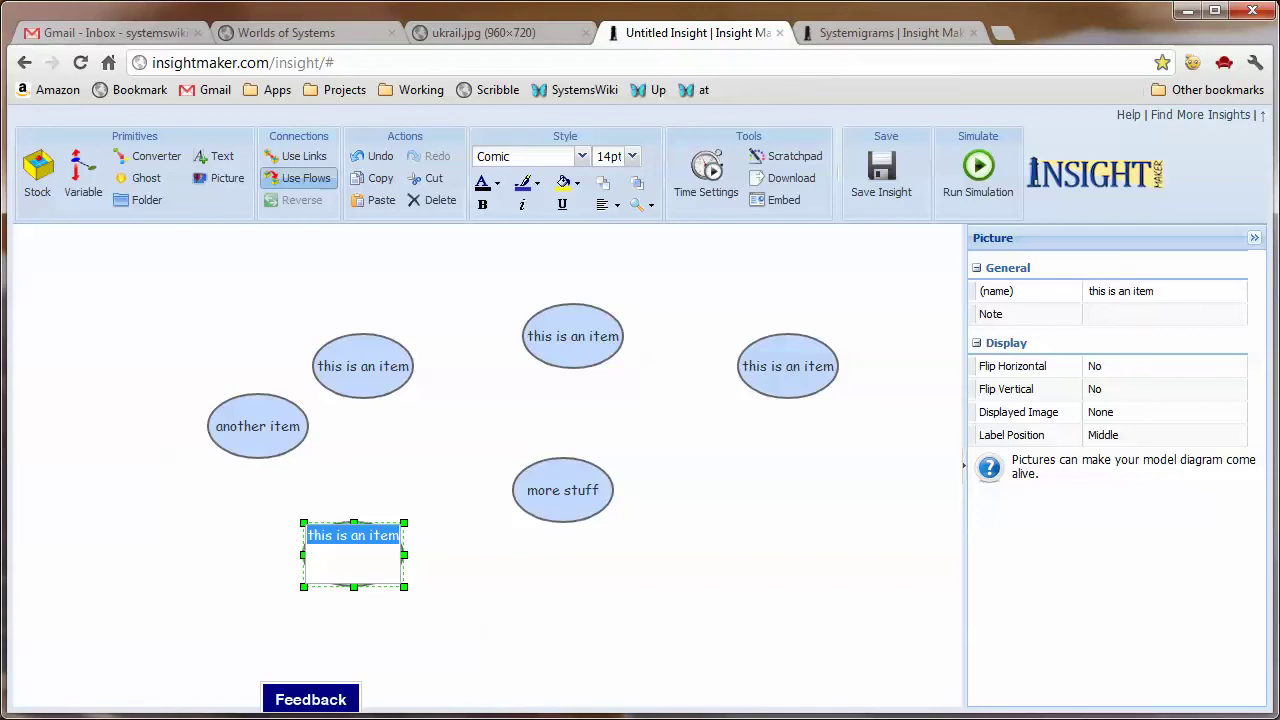
pyautogui.write('wh')
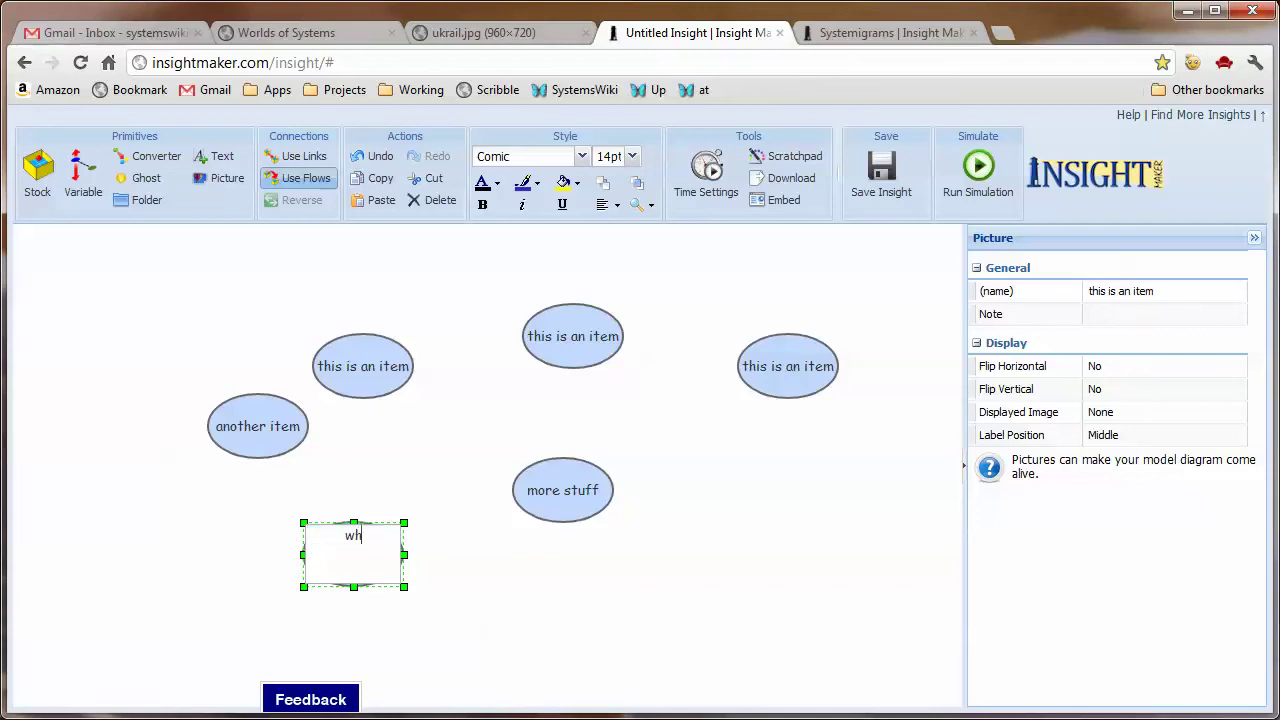
pyautogui.write('y not some more')
pyautogui.press('Return')
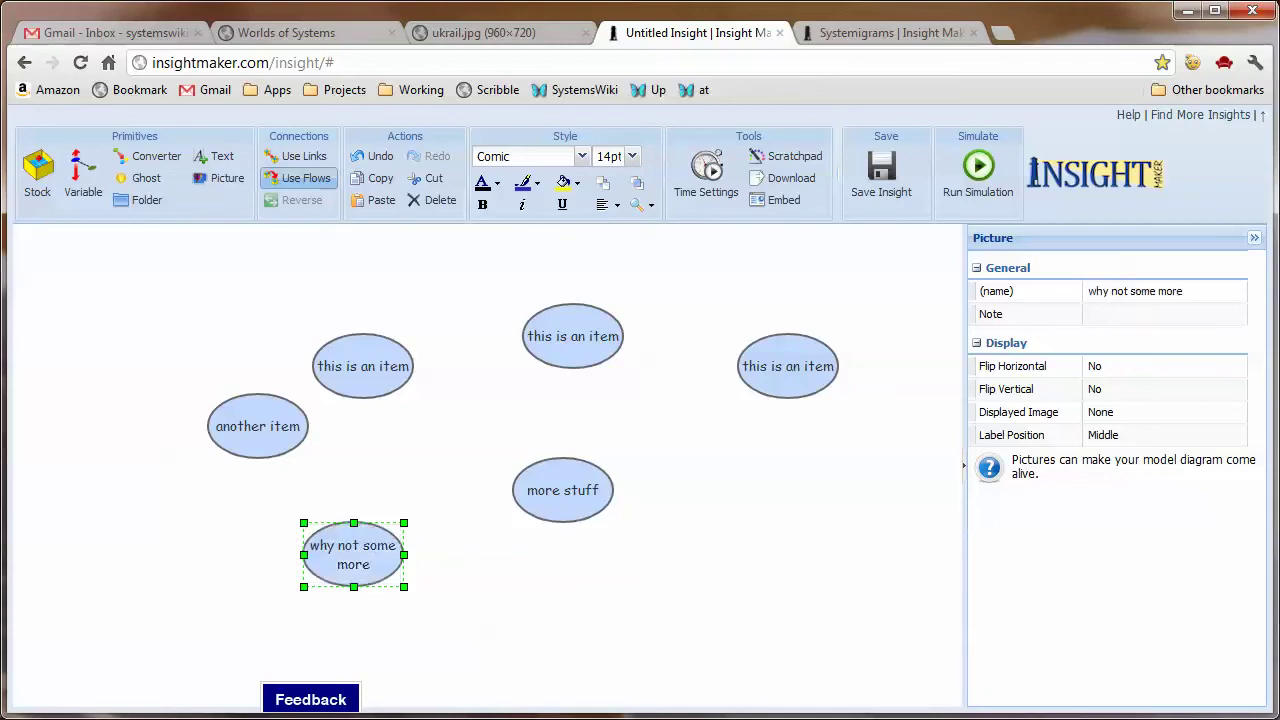
# Step: Rename the topmost oval "various stuff"
pyautogui.click(573, 336)
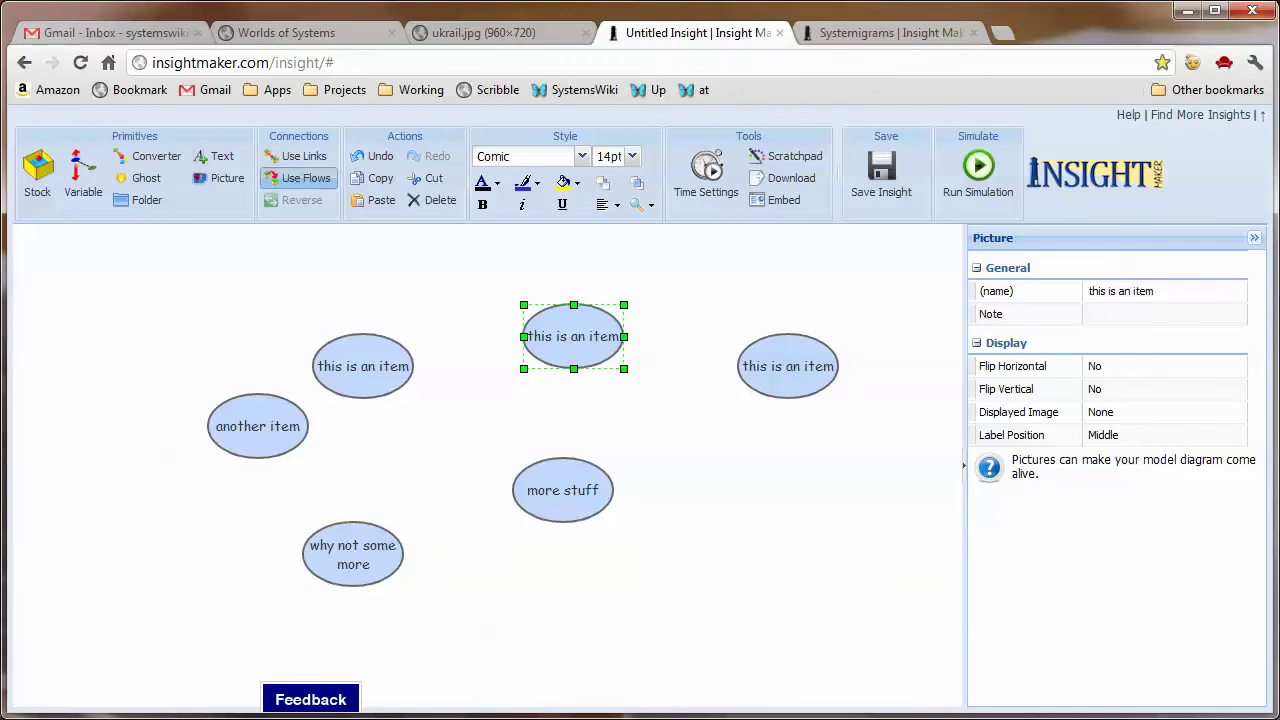
pyautogui.doubleClick(573, 336)
pyautogui.write('various ')
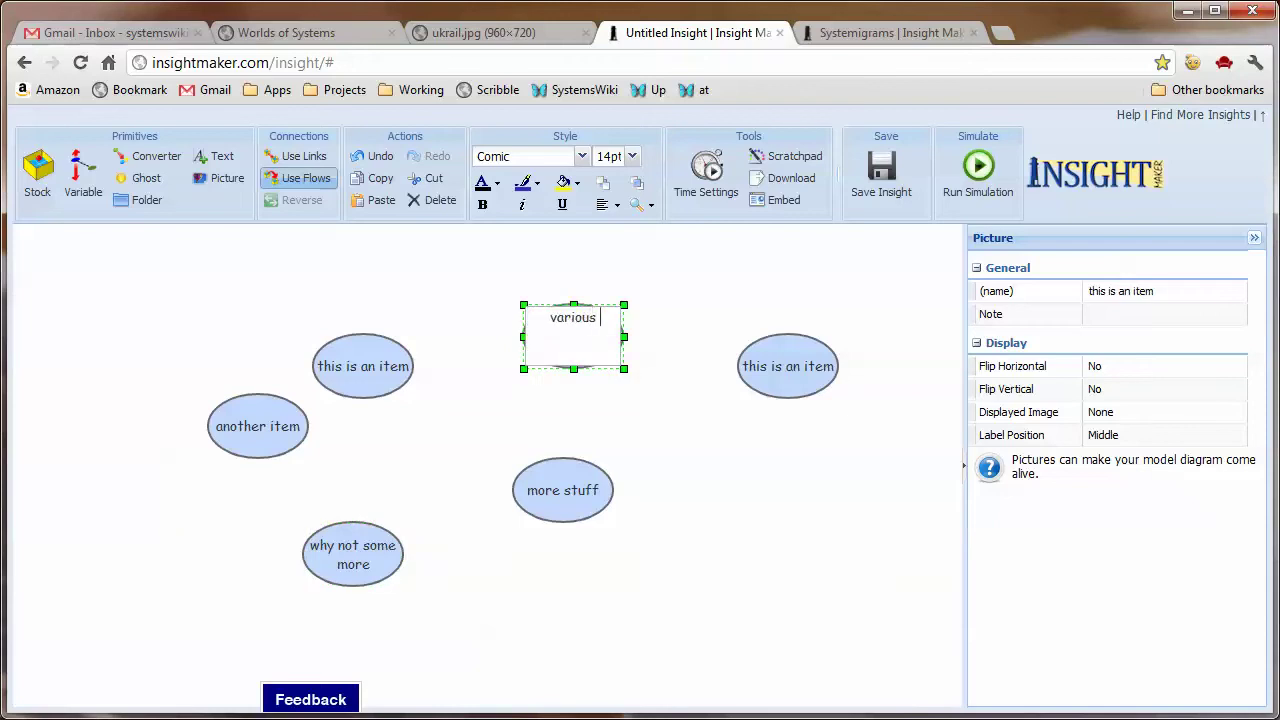
pyautogui.write('stuff')
pyautogui.press('Return')
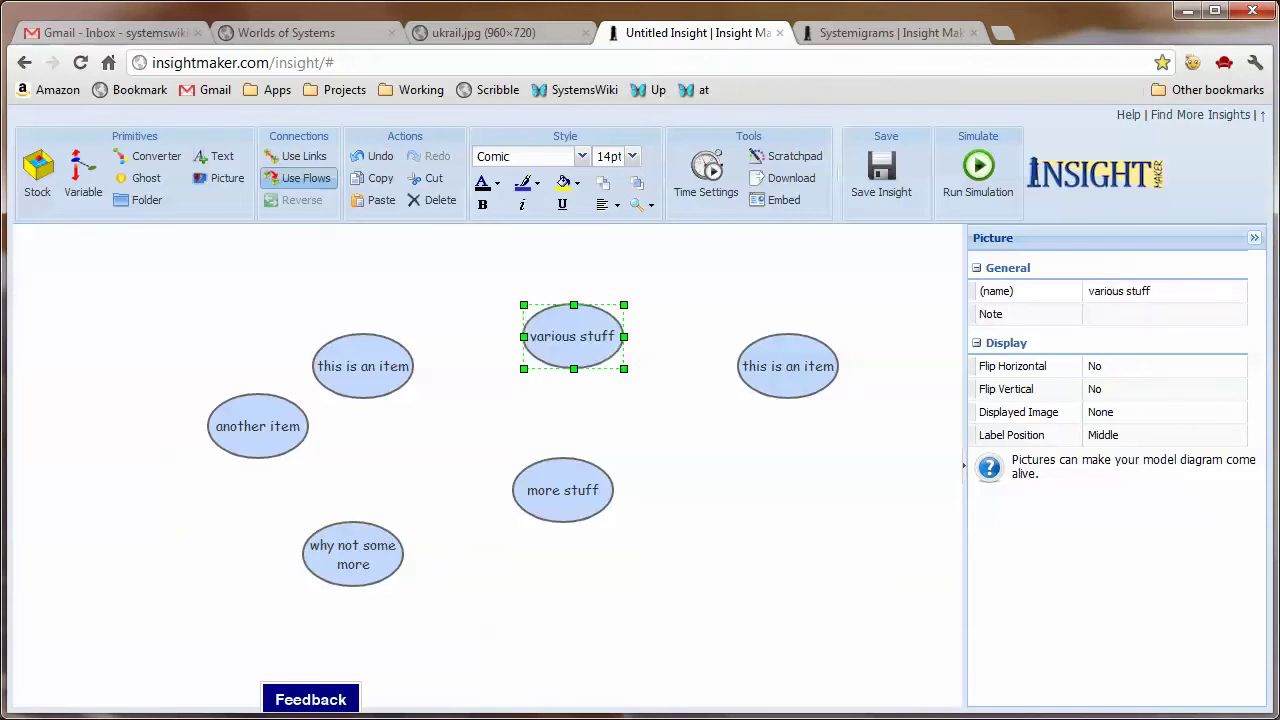
# Step: Rename the rightmost oval "just other stuff"
pyautogui.doubleClick(788, 366)
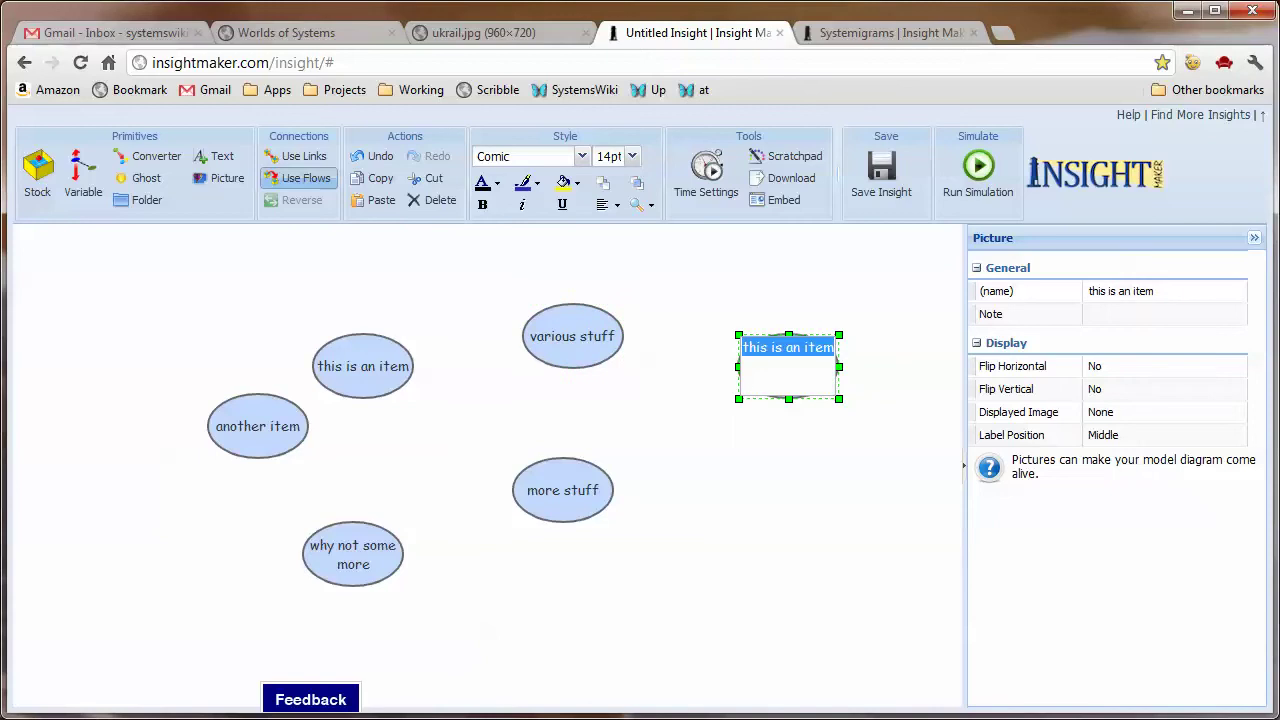
pyautogui.write('just other')
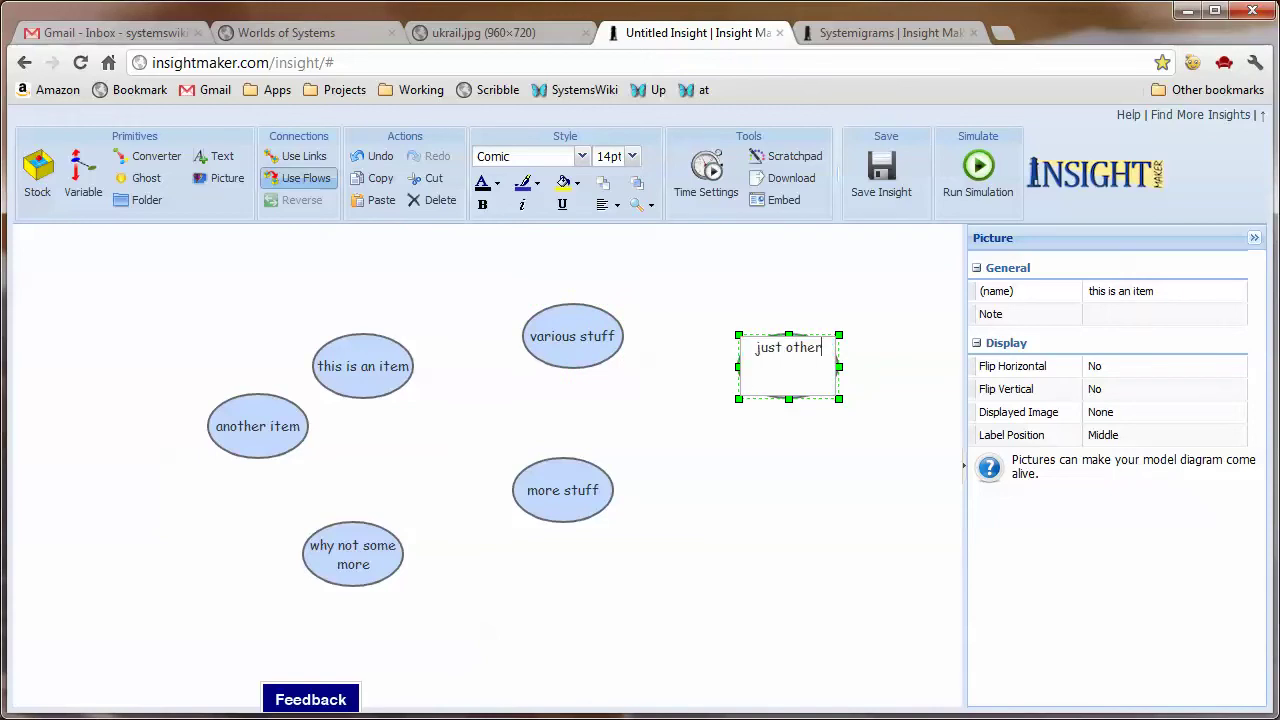
pyautogui.write(' stuff')
pyautogui.press('Return')
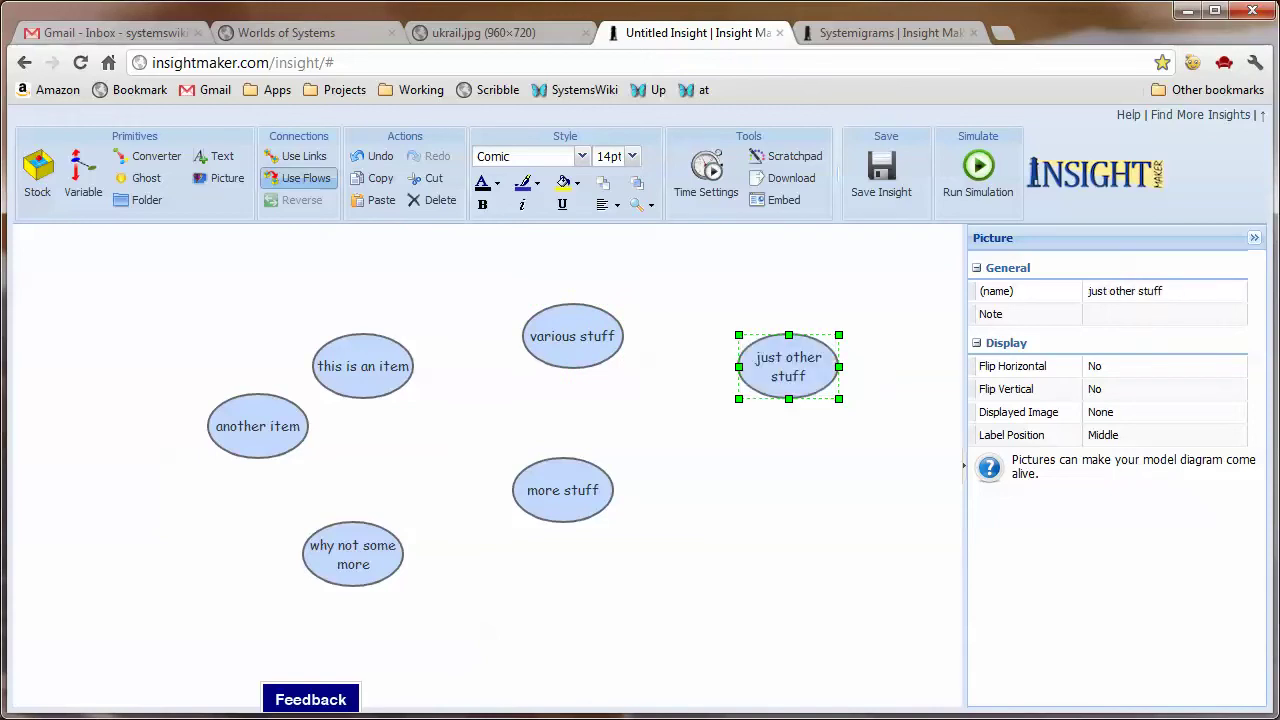
# Step: Rearrange the "just other stuff", "more stuff", "this is an item" and "another item" ovals into a loose ring
pyautogui.moveTo(788, 366); pyautogui.dragTo(738, 426)
pyautogui.moveTo(563, 490); pyautogui.dragTo(563, 506)
pyautogui.moveTo(363, 366); pyautogui.dragTo(393, 316)
pyautogui.moveTo(258, 426); pyautogui.dragTo(253, 426)
pyautogui.press('Escape')
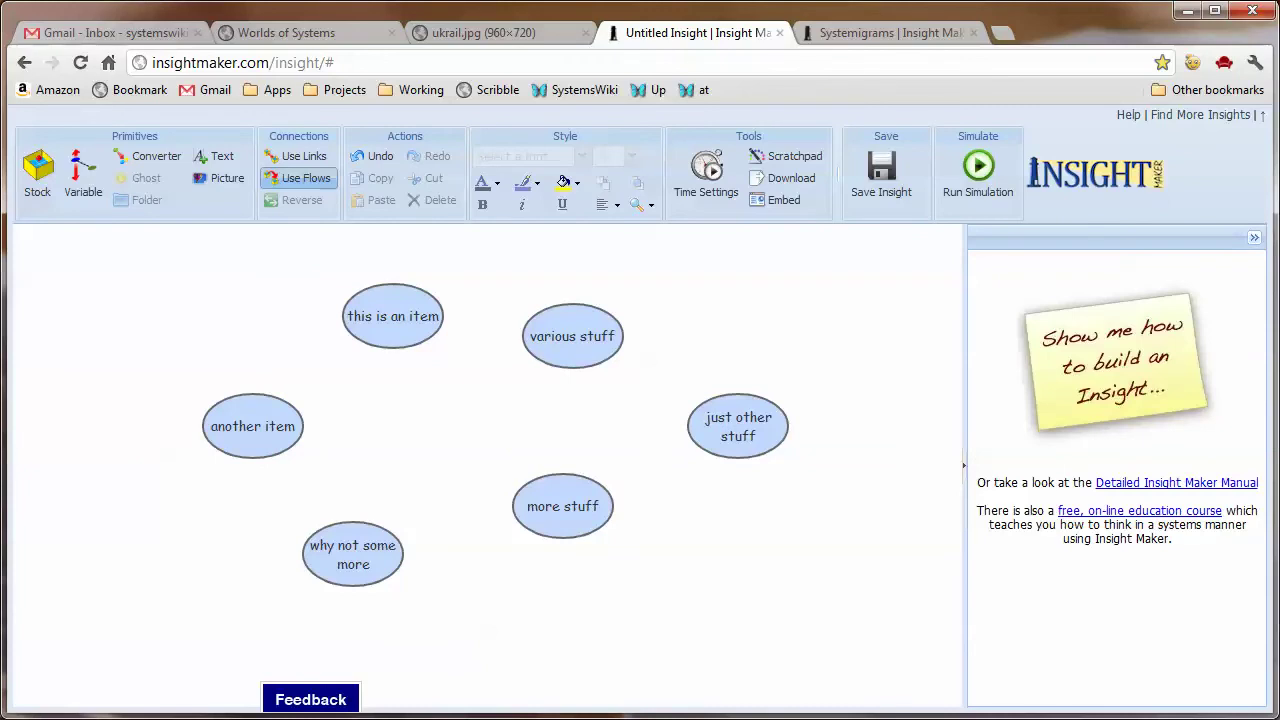
# Step: Draw links from the "this is an item" oval to the "another item" and "more stuff" ovals
pyautogui.click(300, 156)
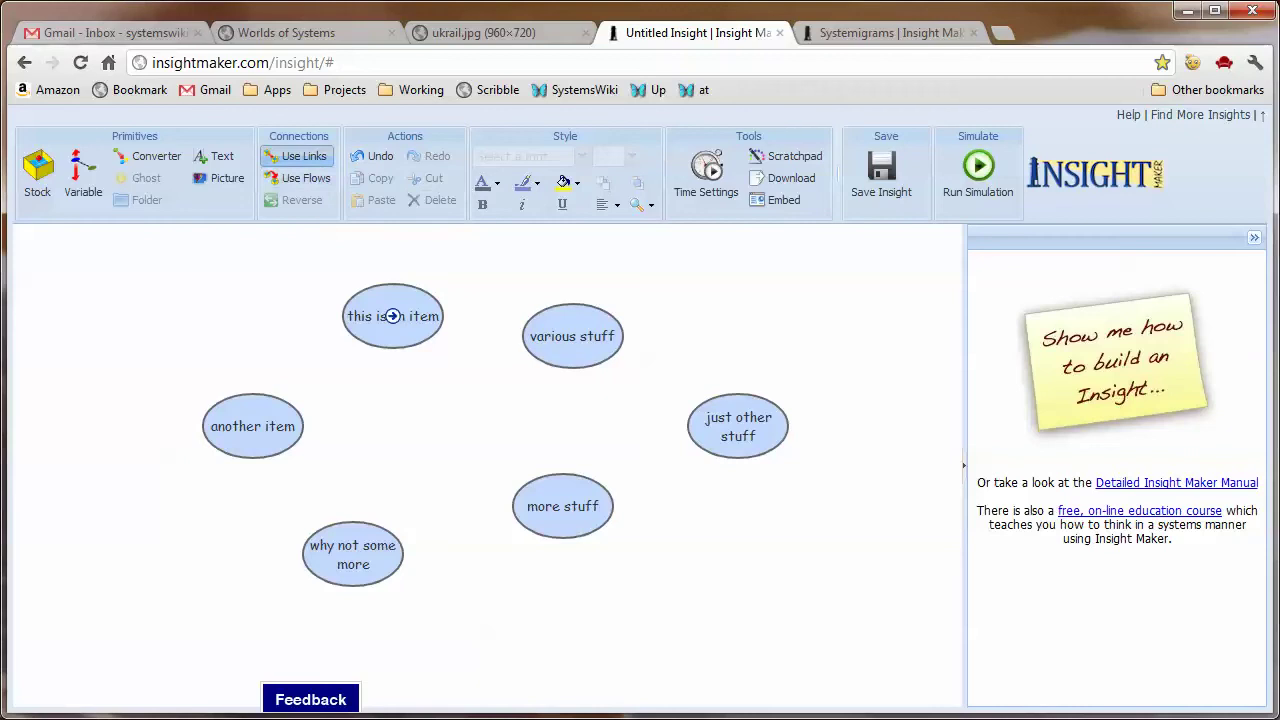
pyautogui.moveTo(393, 316); pyautogui.dragTo(300, 428)
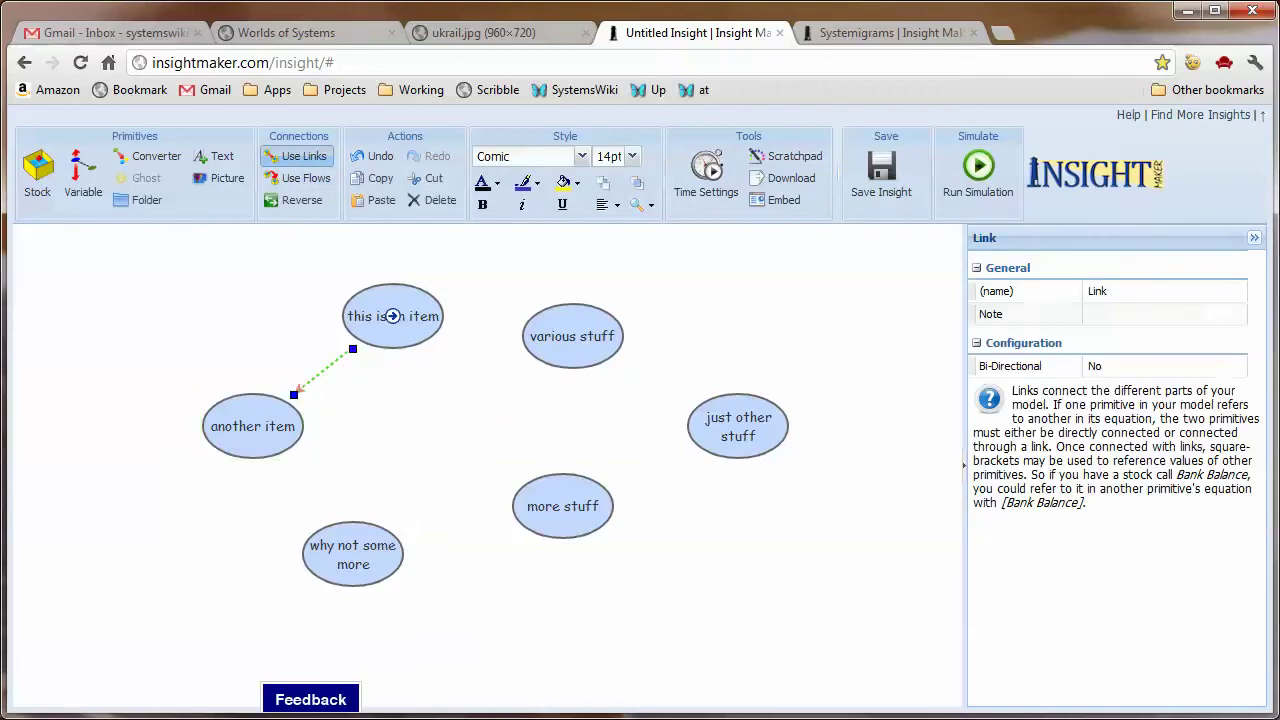
pyautogui.moveTo(393, 316); pyautogui.dragTo(563, 530)
# Step: Move "more stuff" slightly down and "another item" further out to the upper left, leaving nothing selected
pyautogui.click(563, 506)
pyautogui.moveTo(251, 426); pyautogui.dragTo(183, 394)
pyautogui.press('Escape')
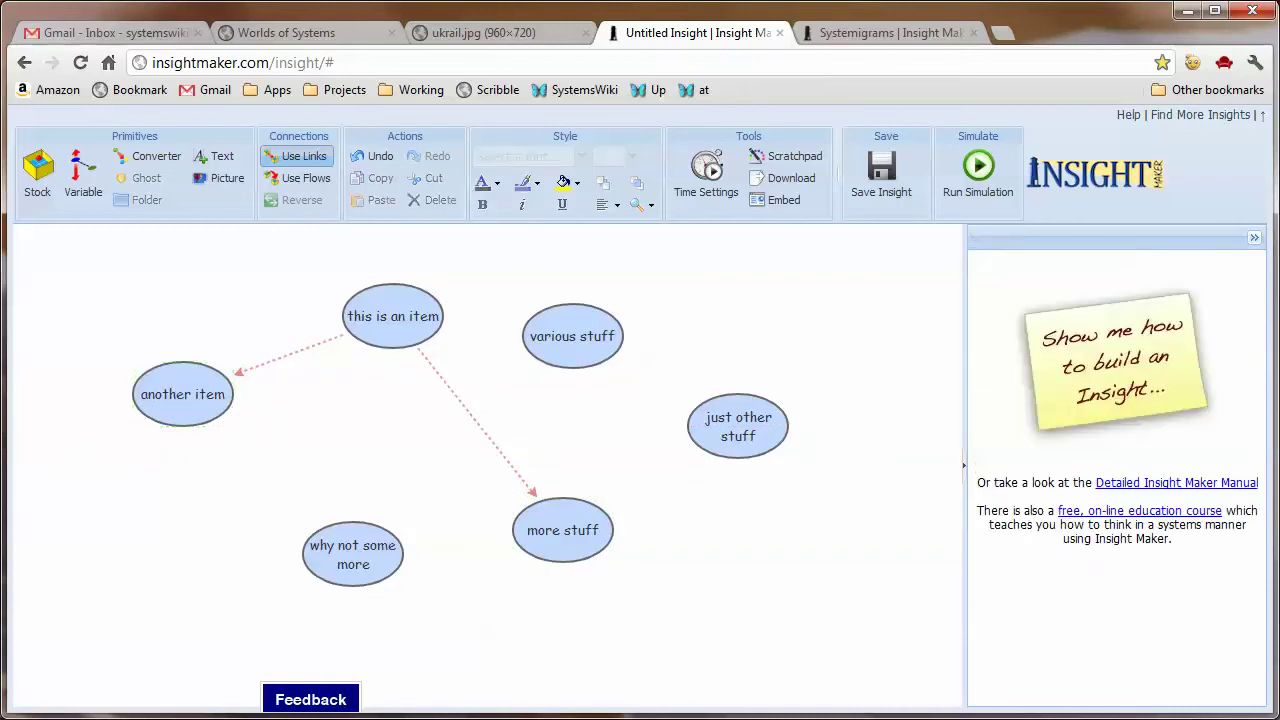
# Step: Bend the link between "this is an item" and "more stuff" with three added points, and straighten it again
pyautogui.click(478, 423)
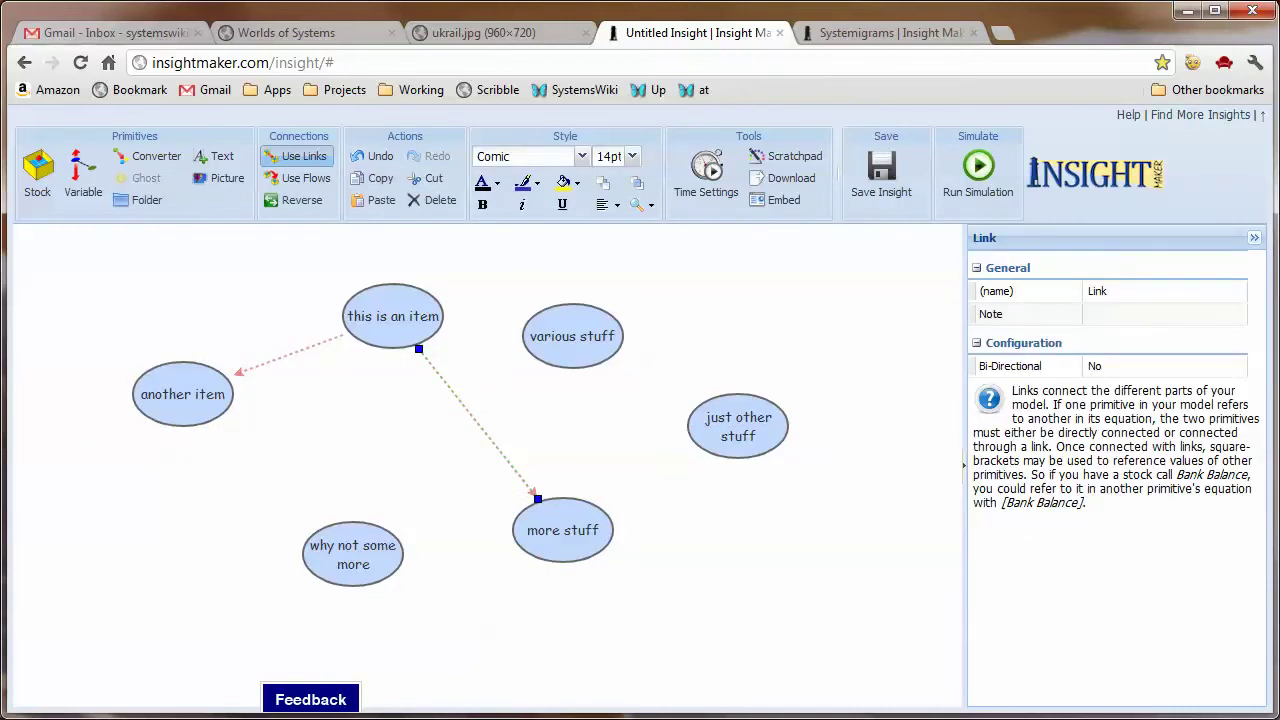
pyautogui.keyDown('shift'); pyautogui.click(454, 395); pyautogui.keyUp('shift')
pyautogui.keyDown('shift'); pyautogui.click(484, 425); pyautogui.keyUp('shift')
pyautogui.keyDown('shift'); pyautogui.click(514, 455); pyautogui.keyUp('shift')
pyautogui.moveTo(454, 395); pyautogui.dragTo(384, 425)
pyautogui.moveTo(484, 425); pyautogui.dragTo(544, 418)
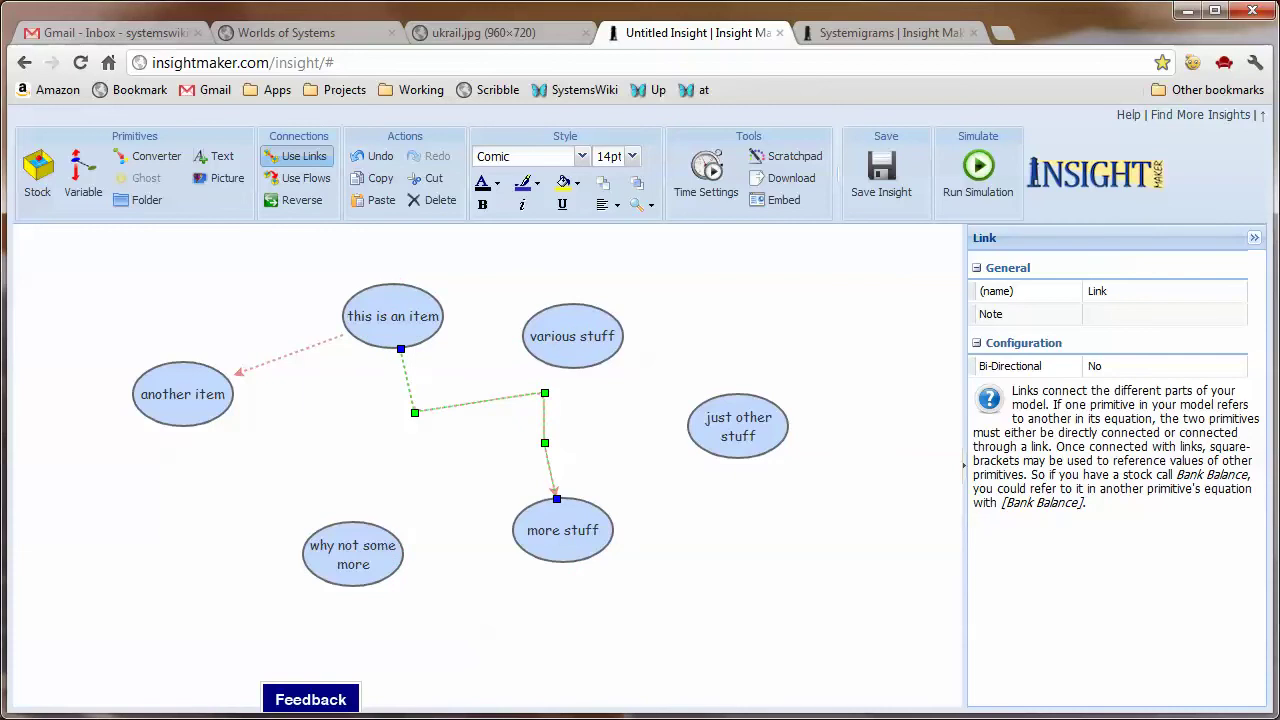
pyautogui.moveTo(622, 454); pyautogui.dragTo(602, 443)
pyautogui.moveTo(660, 494); pyautogui.dragTo(734, 528)
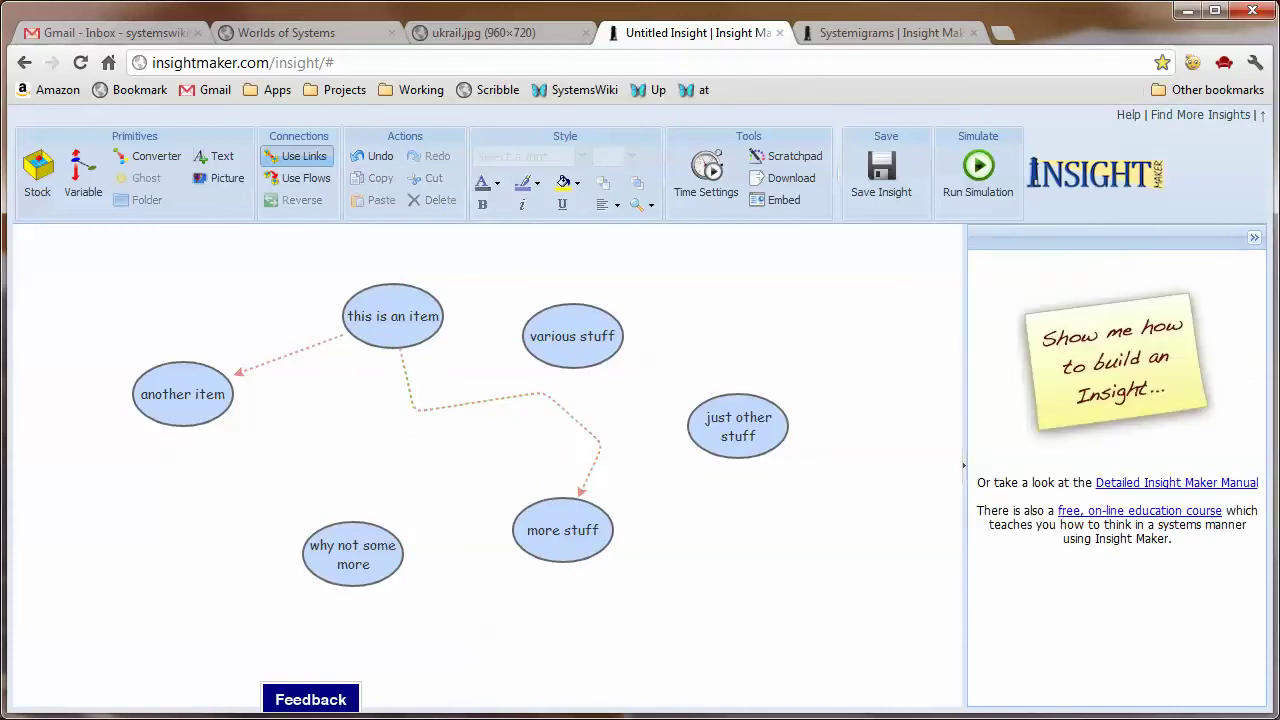
pyautogui.click(572, 418)
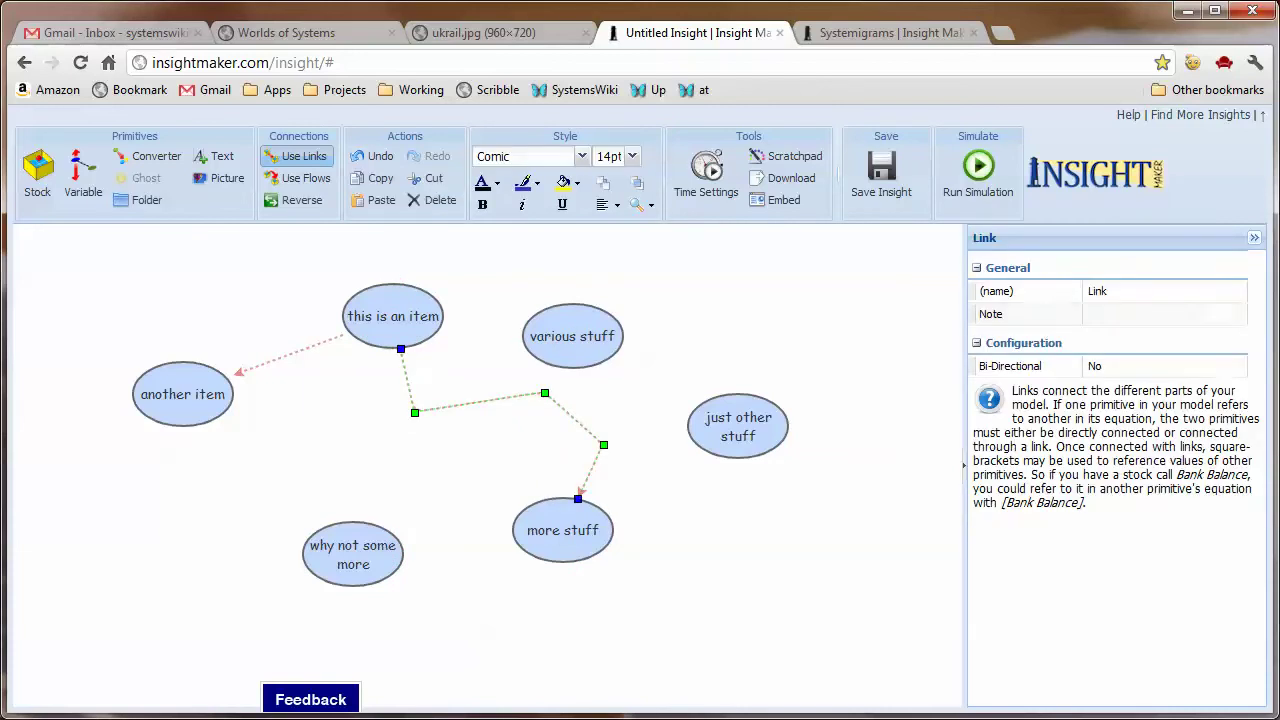
pyautogui.moveTo(491, 492); pyautogui.dragTo(563, 530)
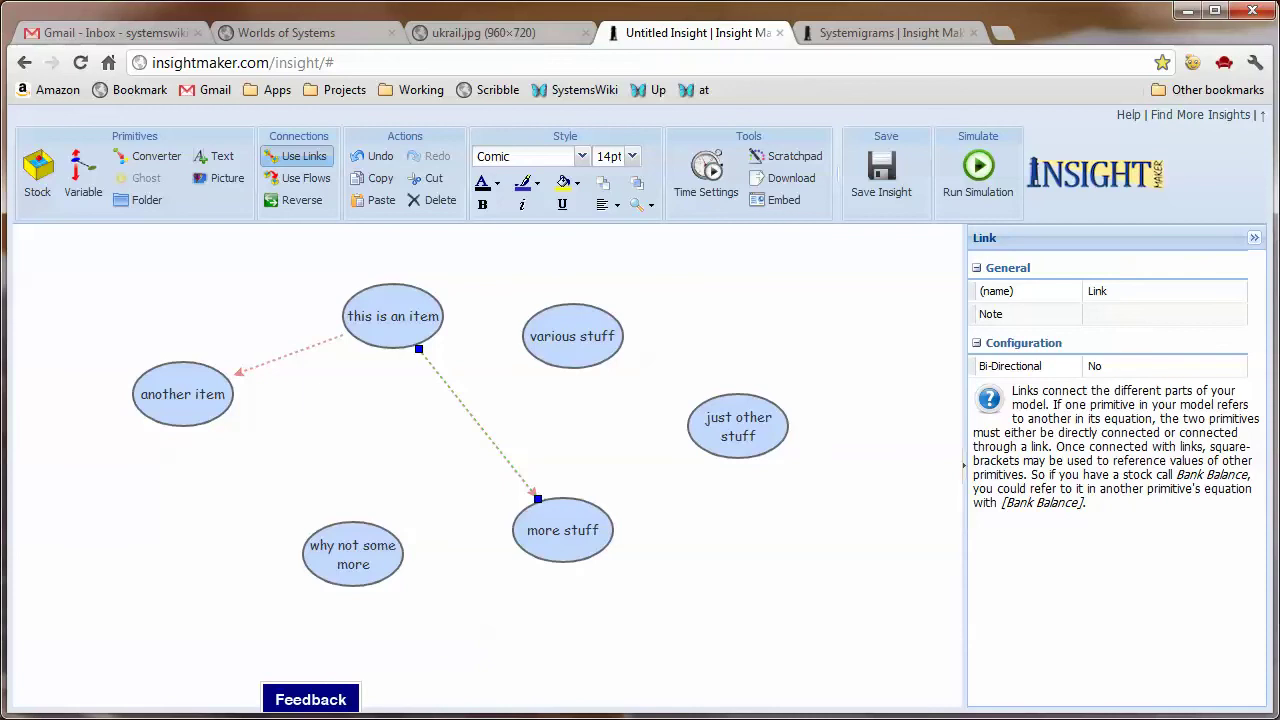
# Step: Consult the Rail Economic Architecture example, delete the link from "this is an item" to "more stuff", and move "more stuff" up
pyautogui.click(483, 32)
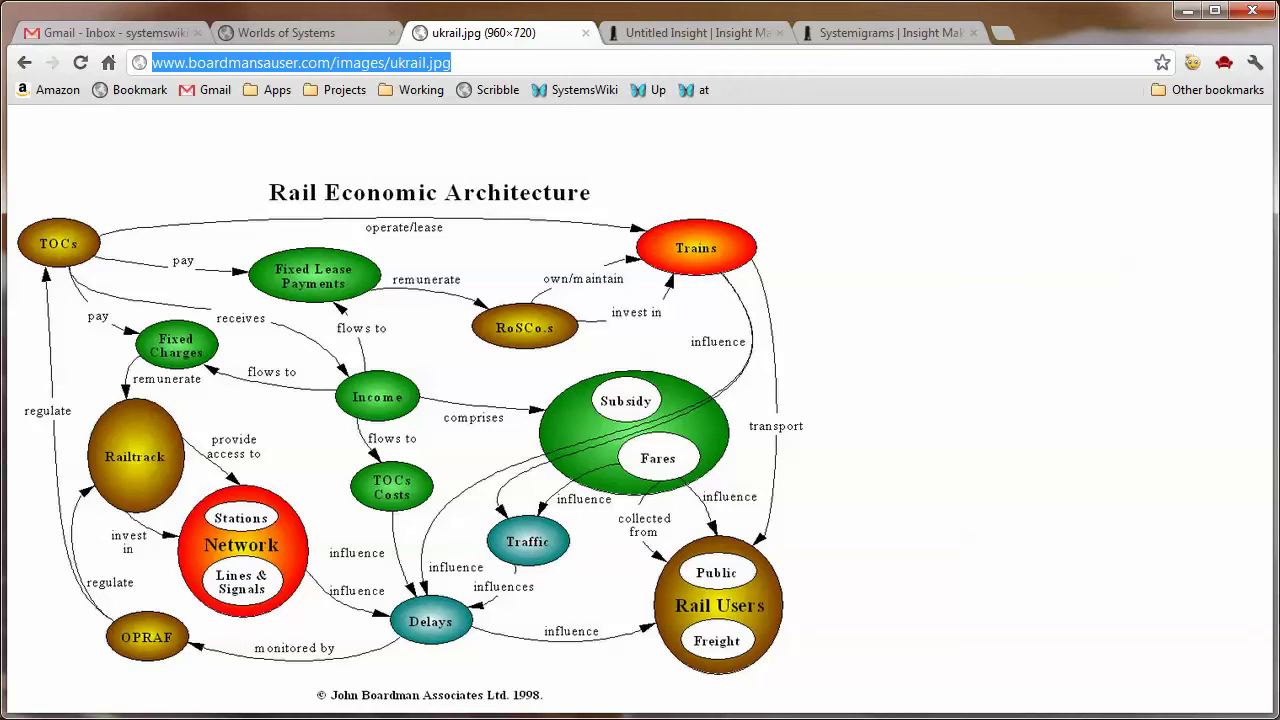
pyautogui.click(690, 32)
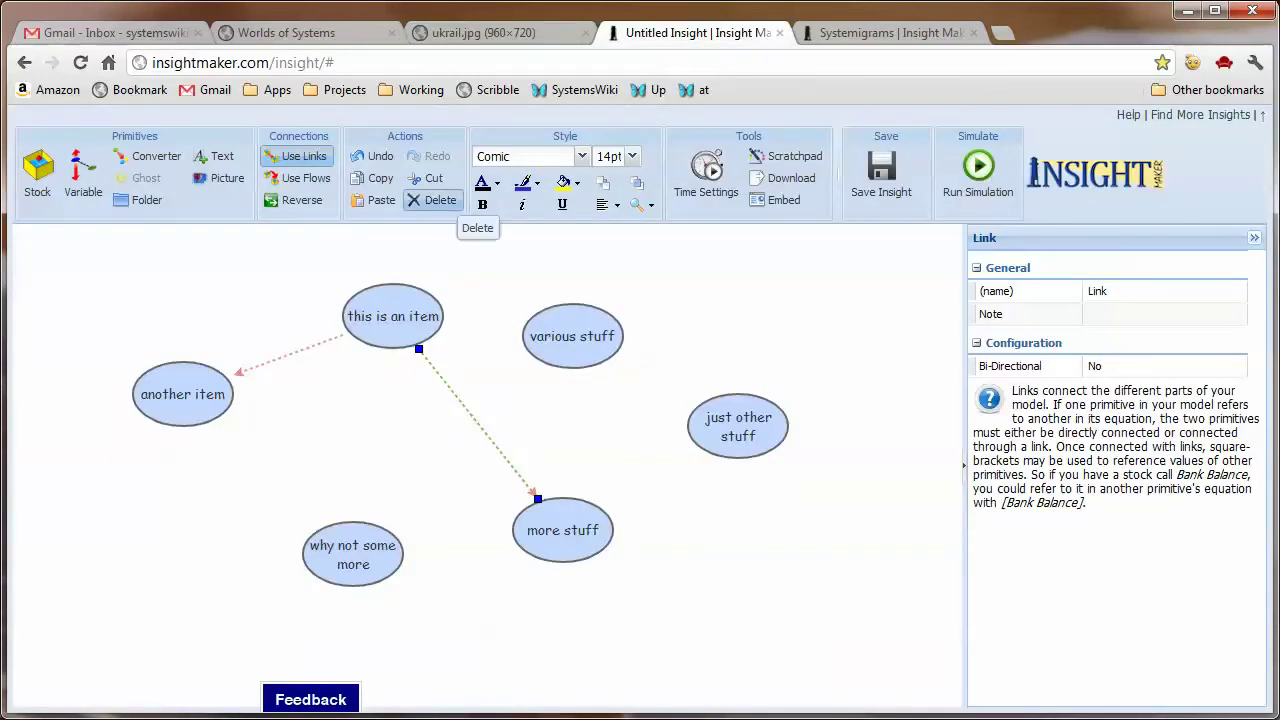
pyautogui.click(440, 200)
pyautogui.moveTo(563, 530); pyautogui.dragTo(583, 476)
# Step: Group the "various stuff", "just other stuff" and "more stuff" ovals in a folder named "group of stuff"
pyautogui.moveTo(480, 258); pyautogui.dragTo(872, 550)
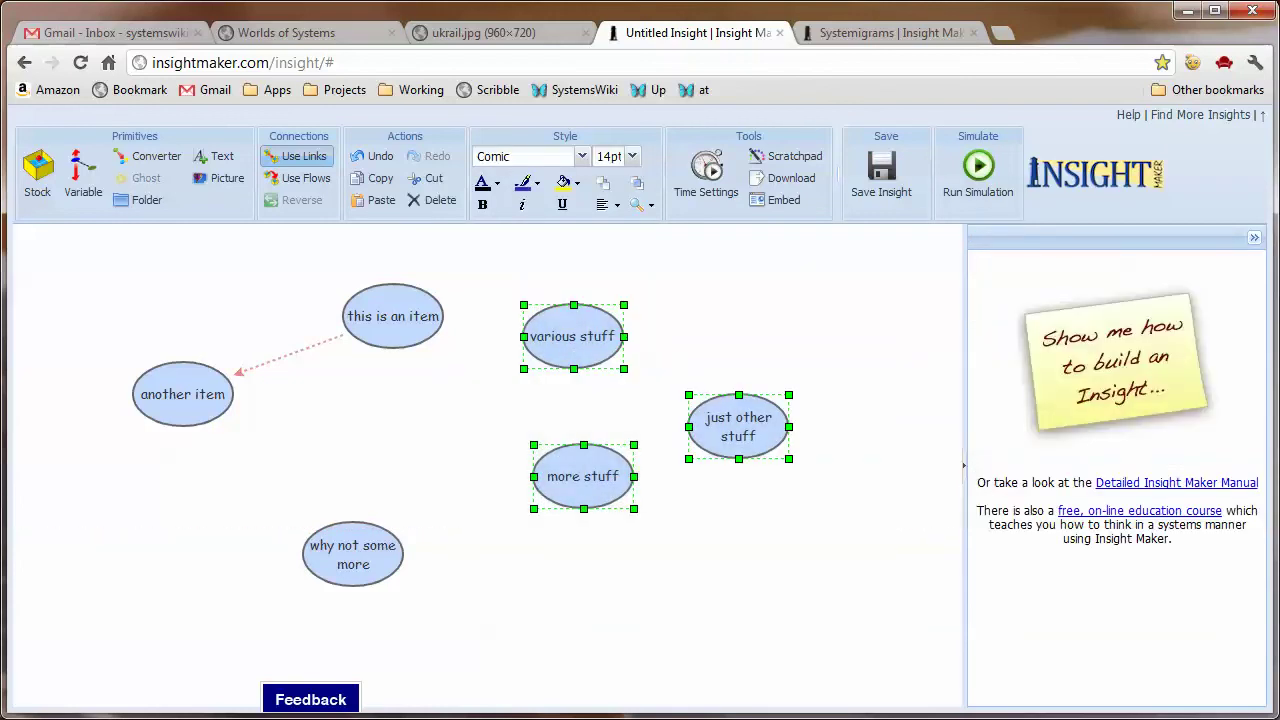
pyautogui.click(140, 200)
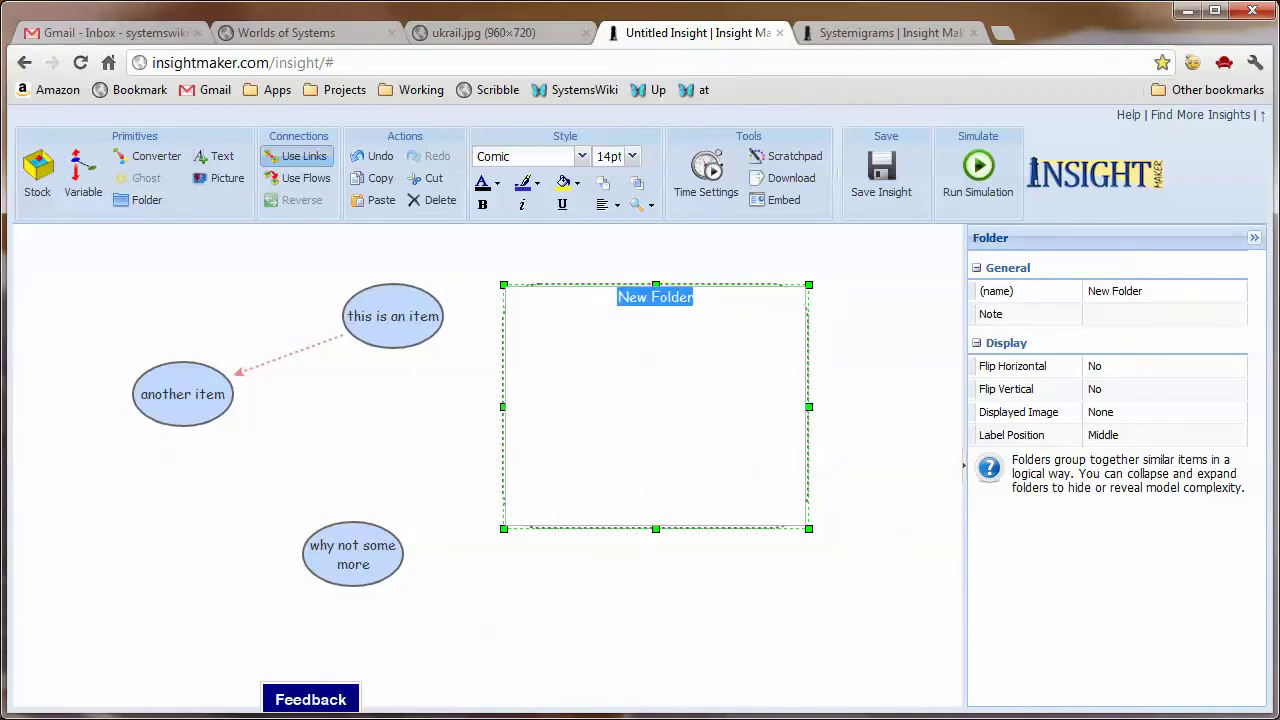
pyautogui.write('group of ')
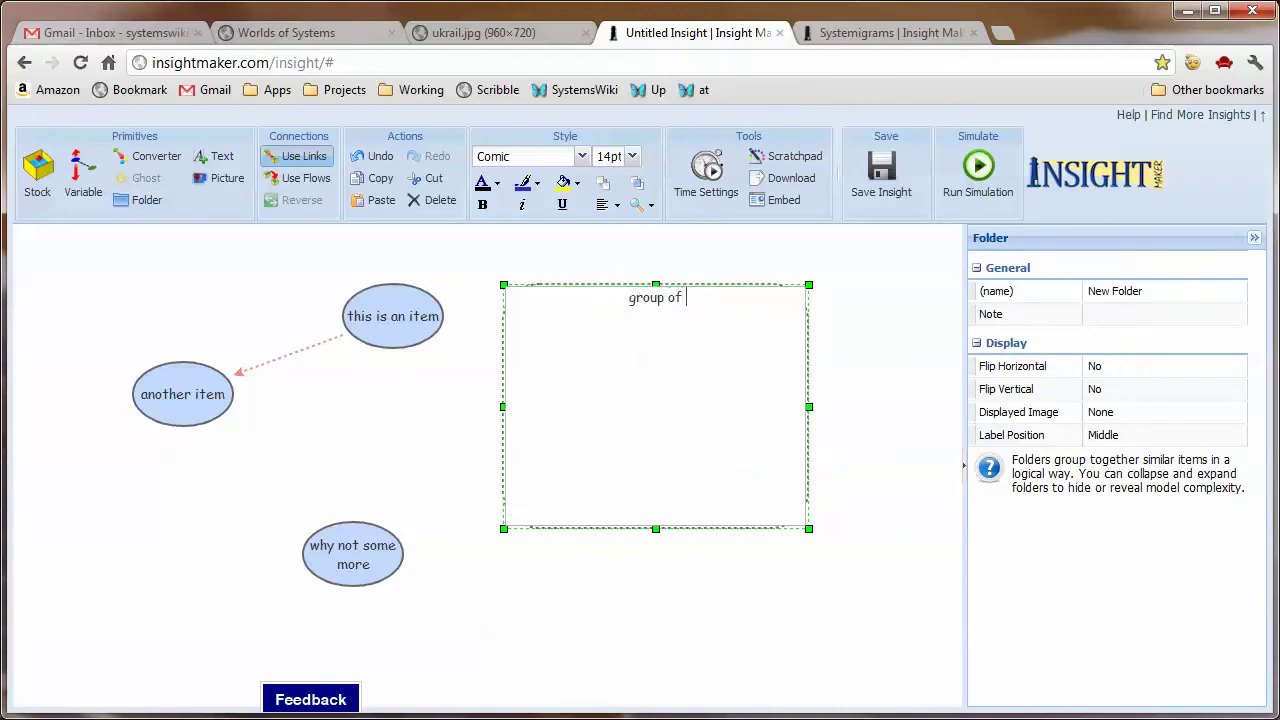
pyautogui.write('stuff')
pyautogui.press('Return')
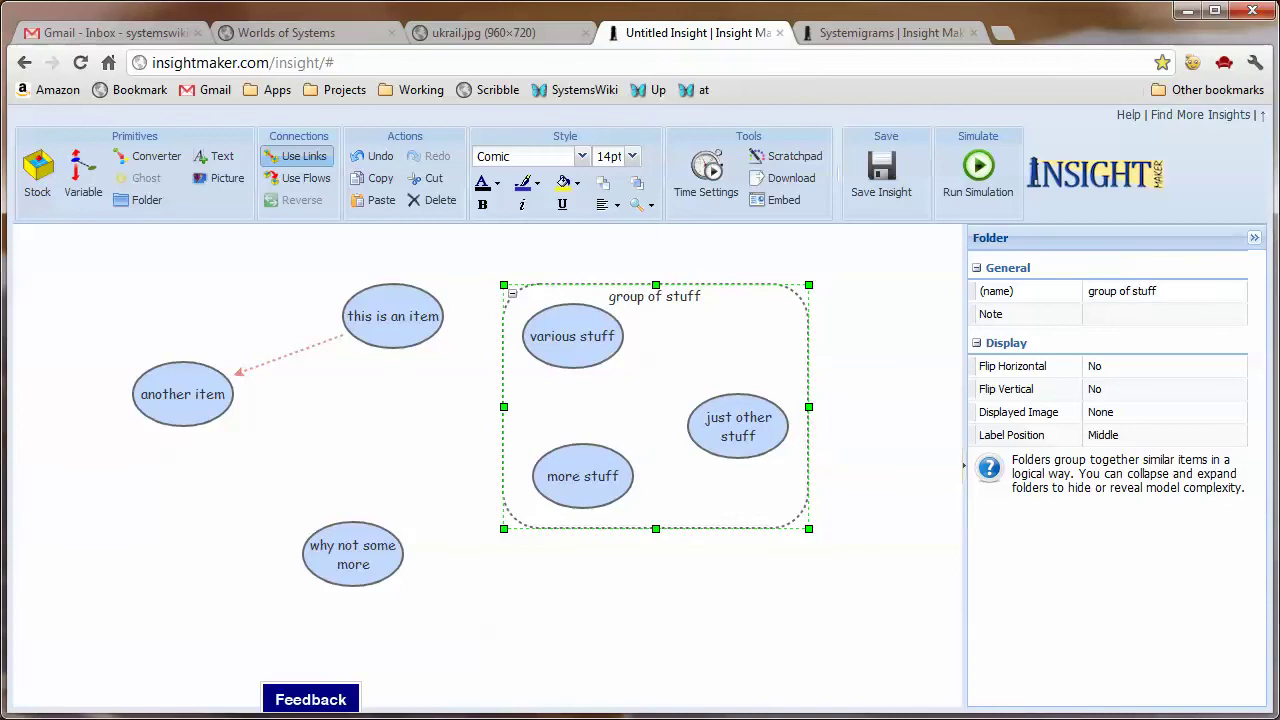
# Step: Move the "group of stuff" folder to the right and arrange its three ovals more compactly around its centre
pyautogui.click(480, 420)
pyautogui.moveTo(655, 400); pyautogui.dragTo(732, 394)
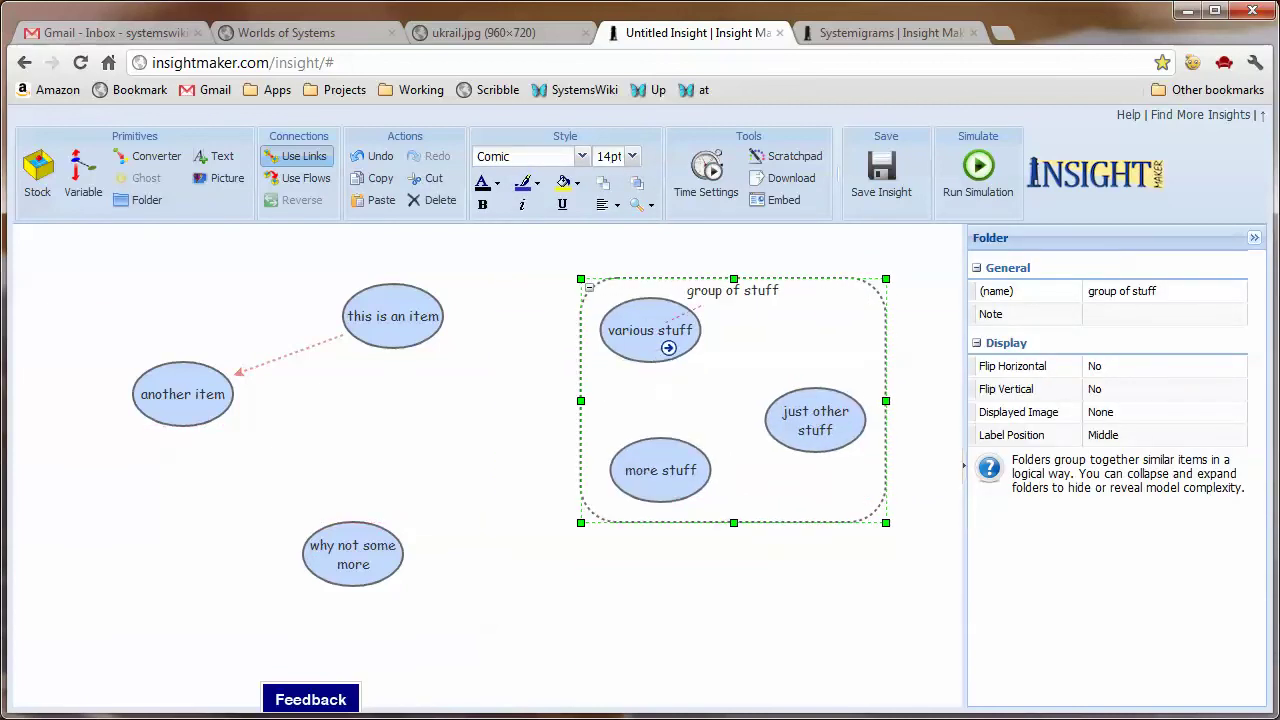
pyautogui.click(650, 329)
pyautogui.moveTo(651, 331); pyautogui.dragTo(683, 356)
pyautogui.click(811, 417)
pyautogui.moveTo(811, 417); pyautogui.dragTo(811, 397)
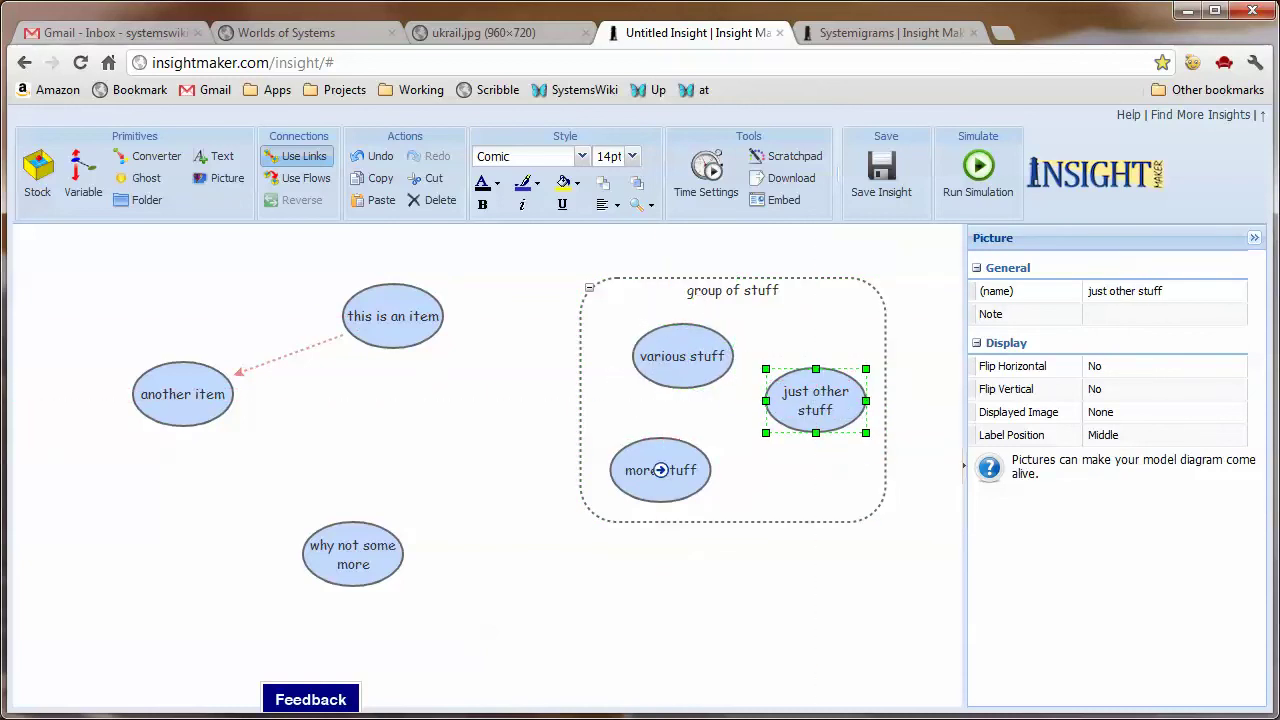
pyautogui.moveTo(663, 468); pyautogui.dragTo(683, 464)
# Step: Draw a link from the "group of stuff" folder to the "why not some more" oval
pyautogui.click(732, 400)
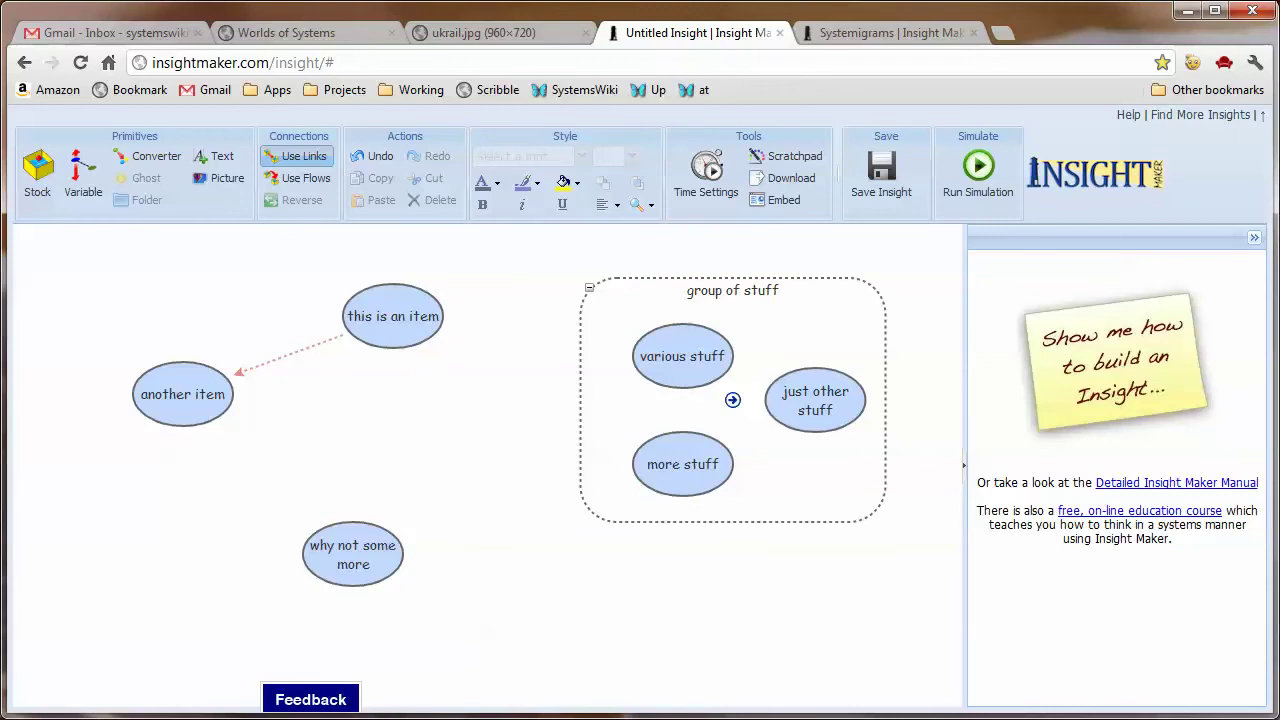
pyautogui.moveTo(732, 400); pyautogui.dragTo(390, 551)
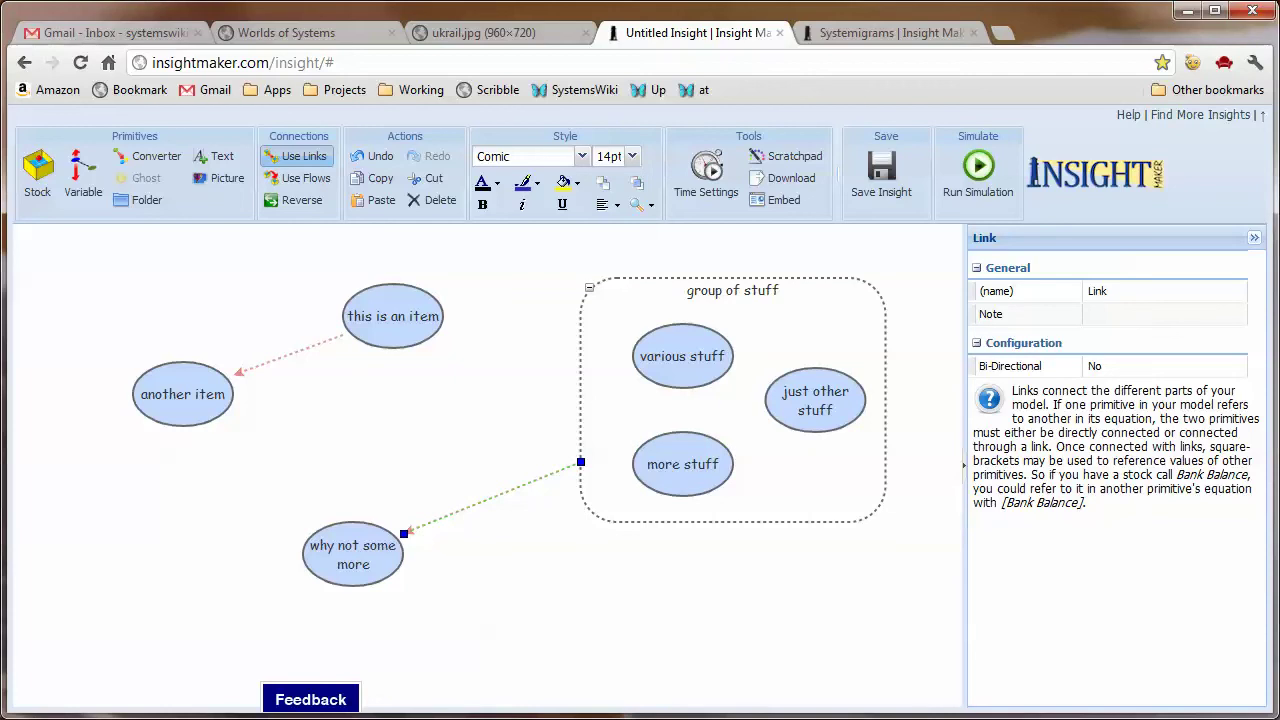
# Step: Group the "this is an item" and "another item" ovals in a folder named "another group"
pyautogui.moveTo(80, 248); pyautogui.dragTo(509, 462)
pyautogui.click(145, 200)
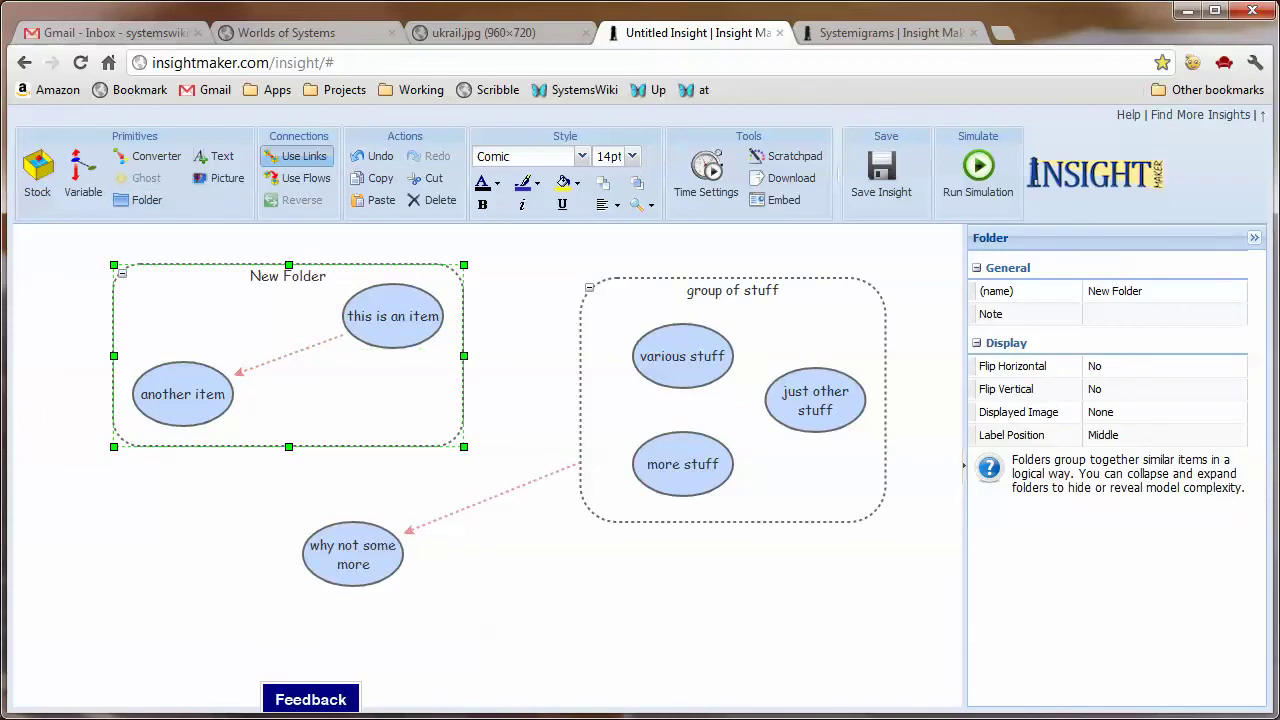
pyautogui.write('another group')
pyautogui.press('Return')
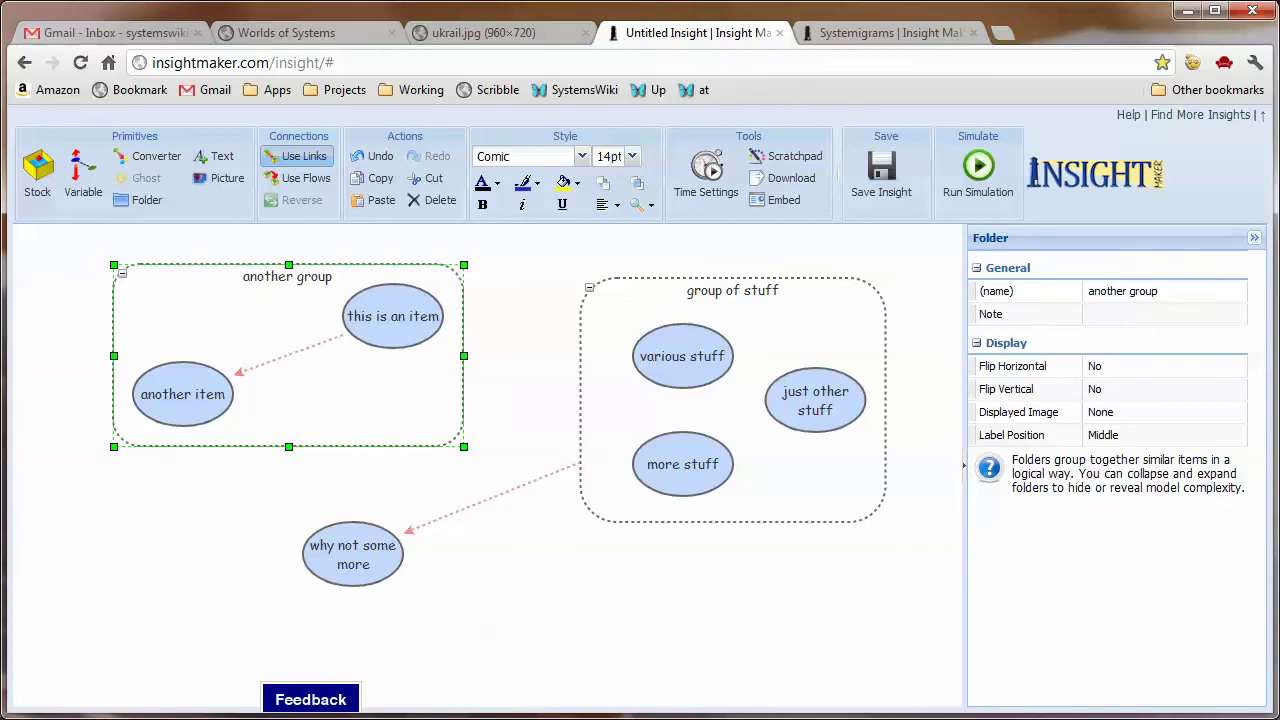
pyautogui.press('Escape')
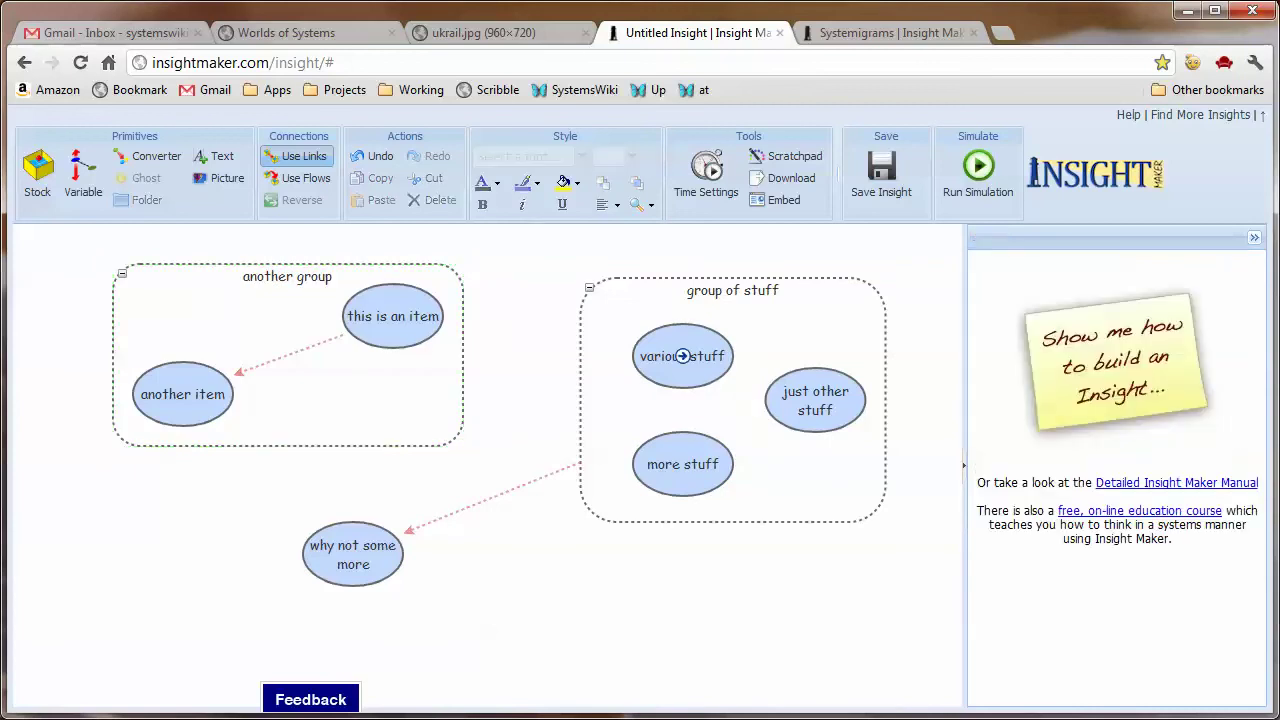
# Step: Reposition "just other stuff" and "various stuff" clear of their folder's centre, and link the "group of stuff" folder to "another group"
pyautogui.click(815, 400)
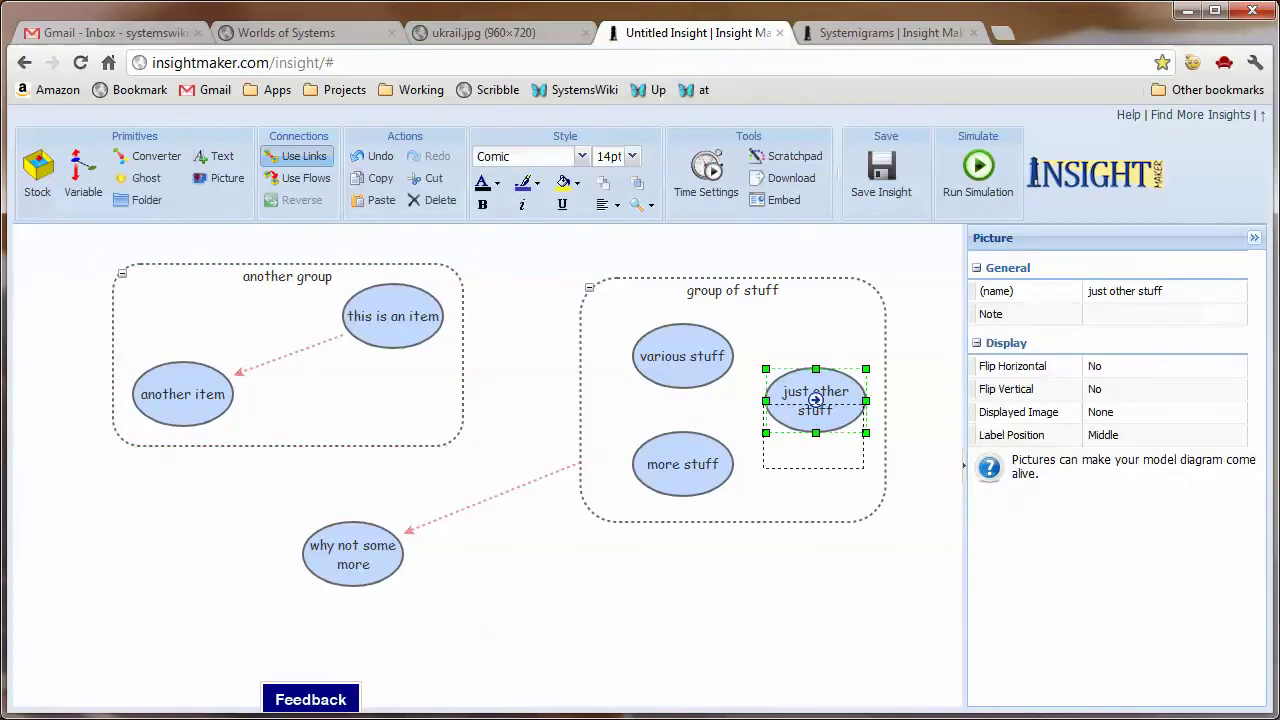
pyautogui.moveTo(815, 400); pyautogui.dragTo(813, 437)
pyautogui.click(683, 356)
pyautogui.moveTo(683, 356); pyautogui.dragTo(733, 399)
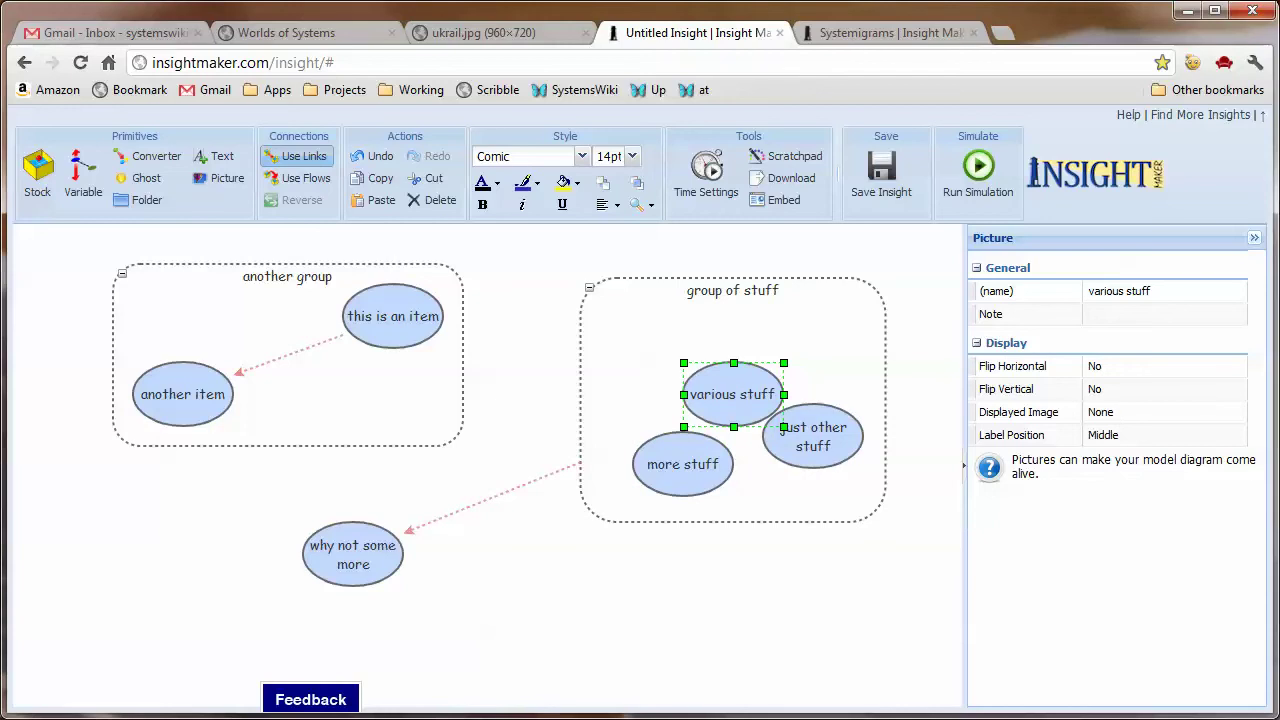
pyautogui.moveTo(733, 394); pyautogui.dragTo(653, 348)
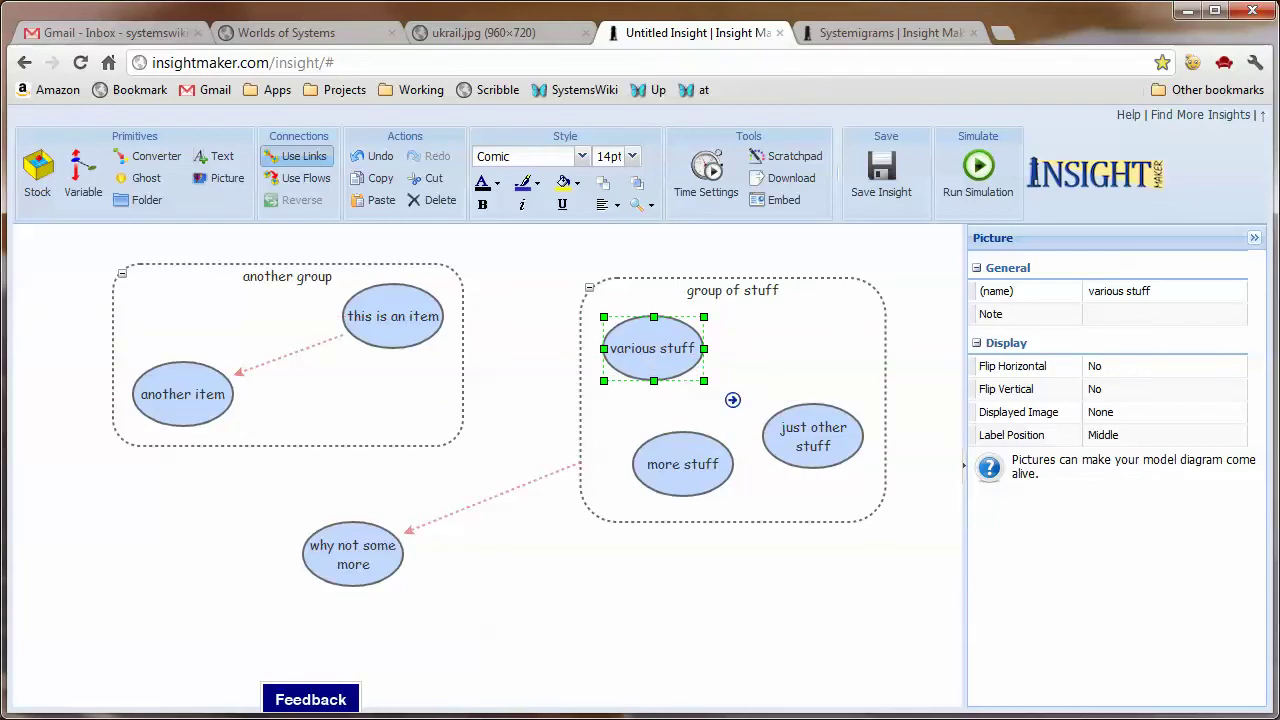
pyautogui.moveTo(733, 400); pyautogui.dragTo(470, 405)
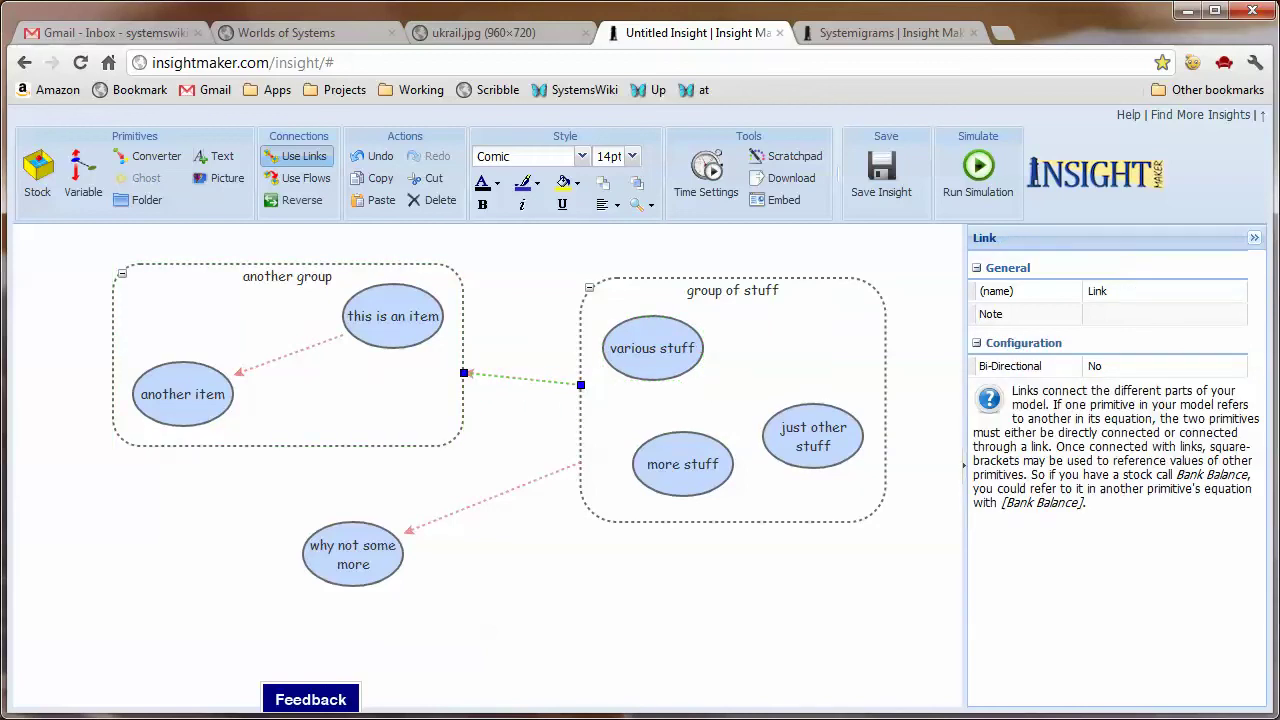
# Step: Link the "another item" oval directly to "more stuff" across the two folders, and delete that link
pyautogui.moveTo(182, 394)
pyautogui.moveTo(182, 394); pyautogui.dragTo(657, 477)
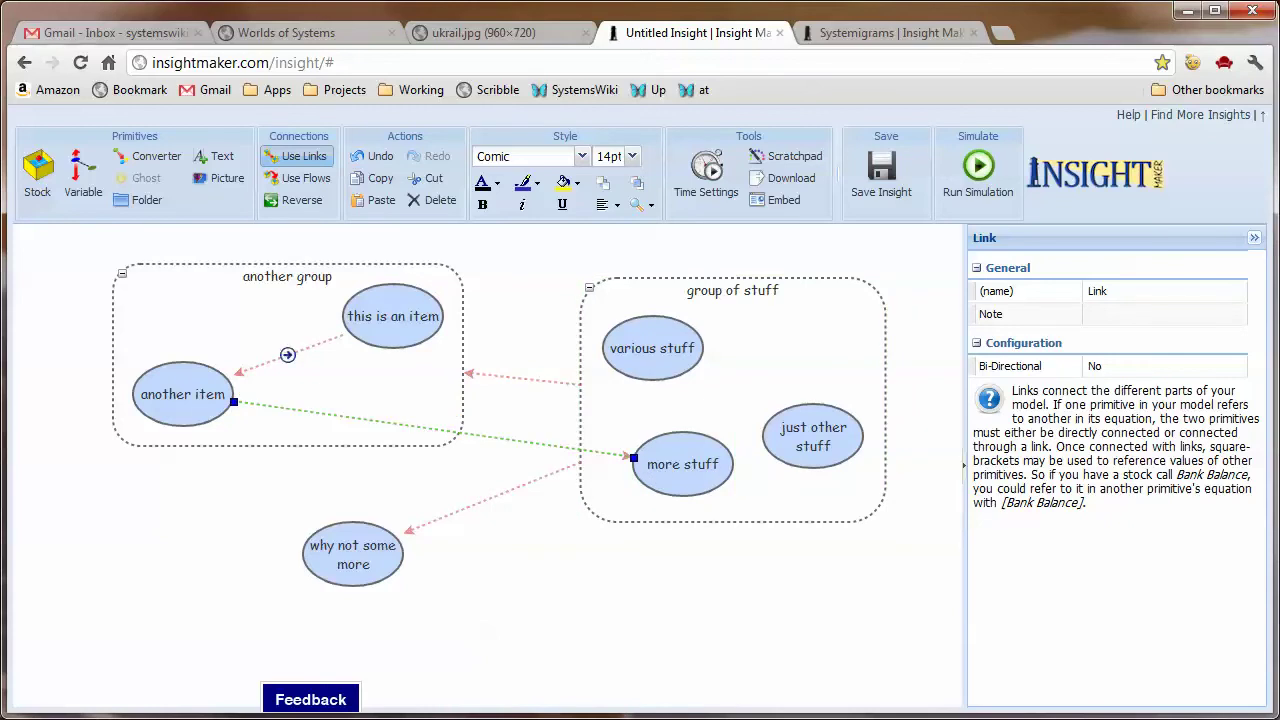
pyautogui.moveTo(288, 355)
pyautogui.click(436, 200)
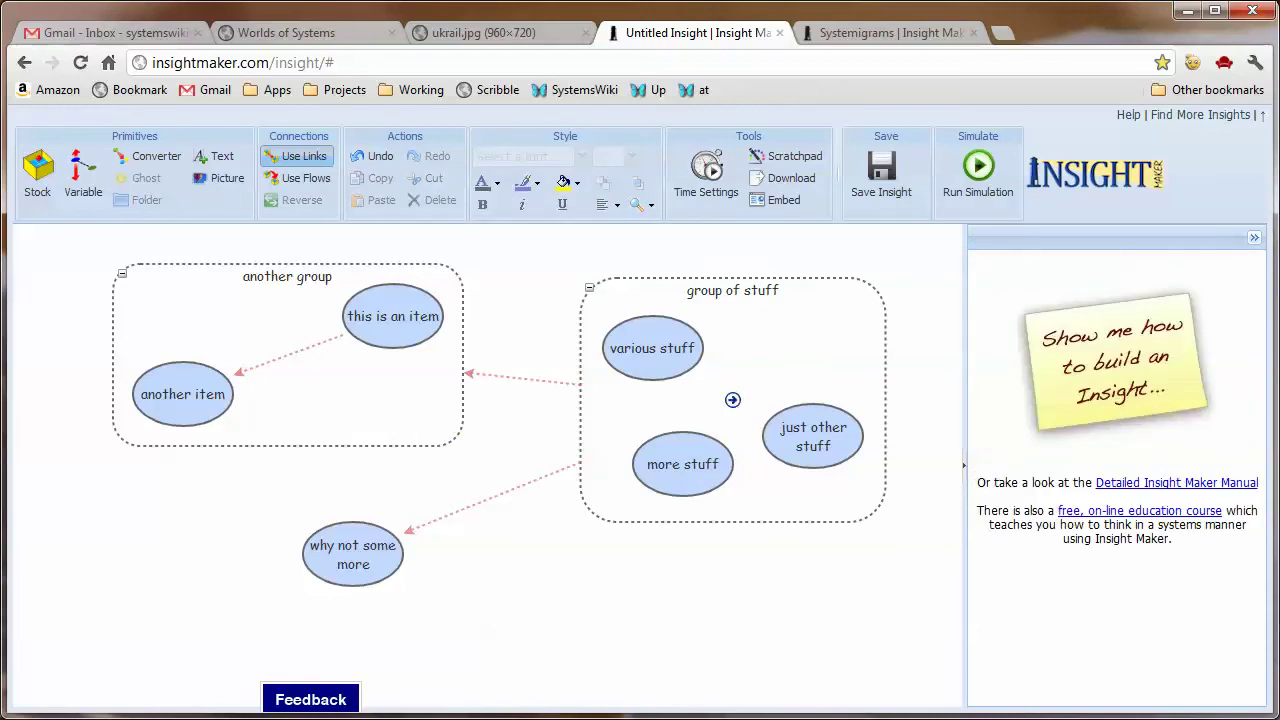
# Step: Move the "just other stuff" oval up and the "various stuff" oval slightly down inside their folder
pyautogui.moveTo(813, 436); pyautogui.dragTo(814, 394)
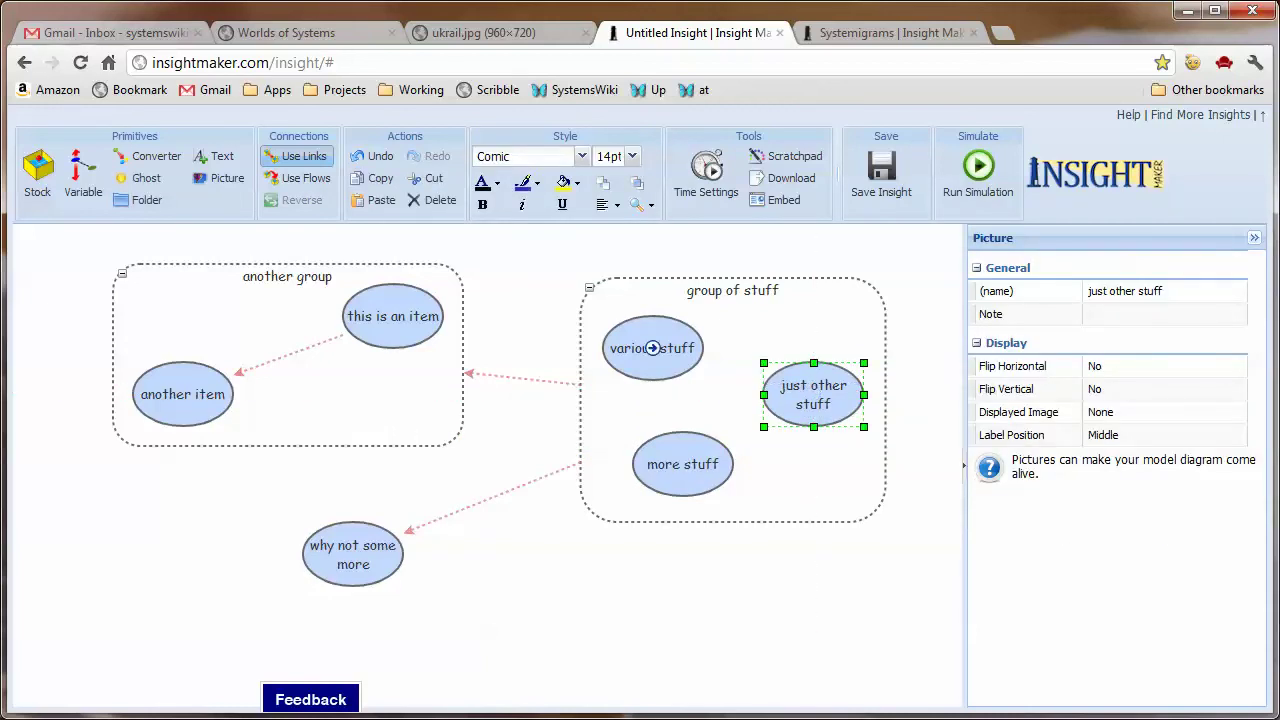
pyautogui.moveTo(652, 347); pyautogui.dragTo(653, 354)
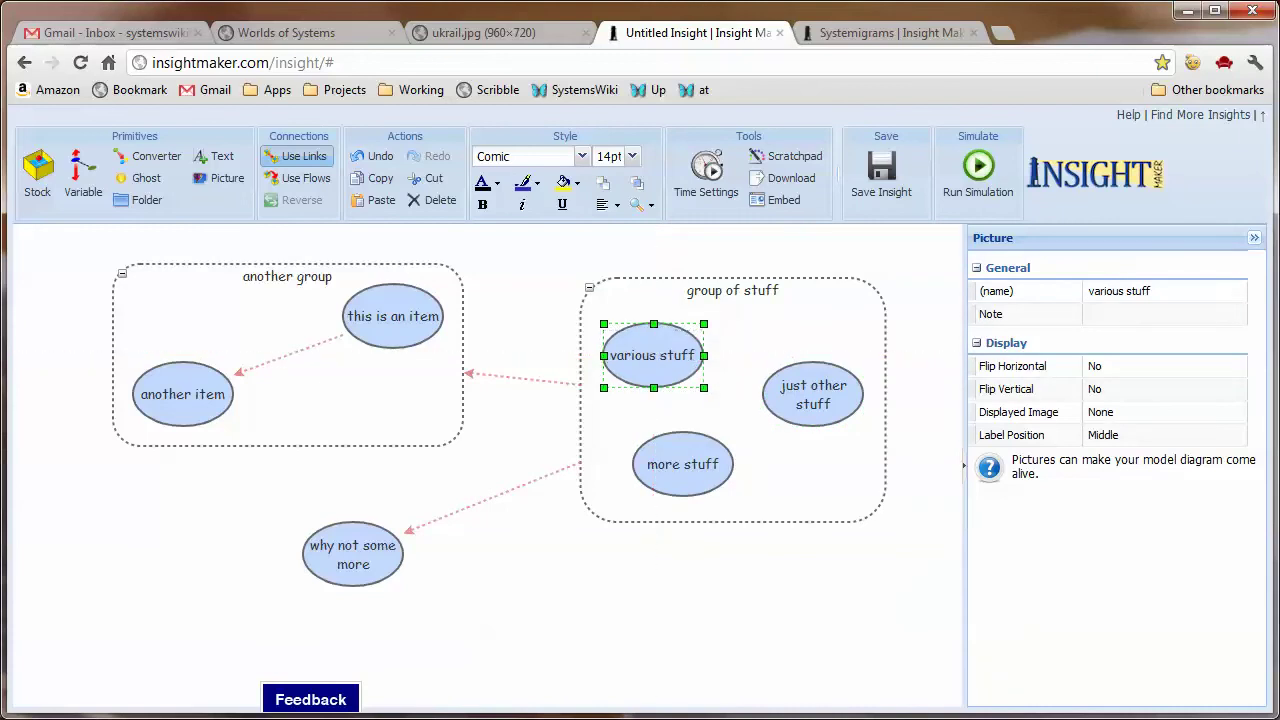
# Step: Add three bend points to the link between "group of stuff" and "why not some more" and pull them downward into a curve
pyautogui.click(492, 497)
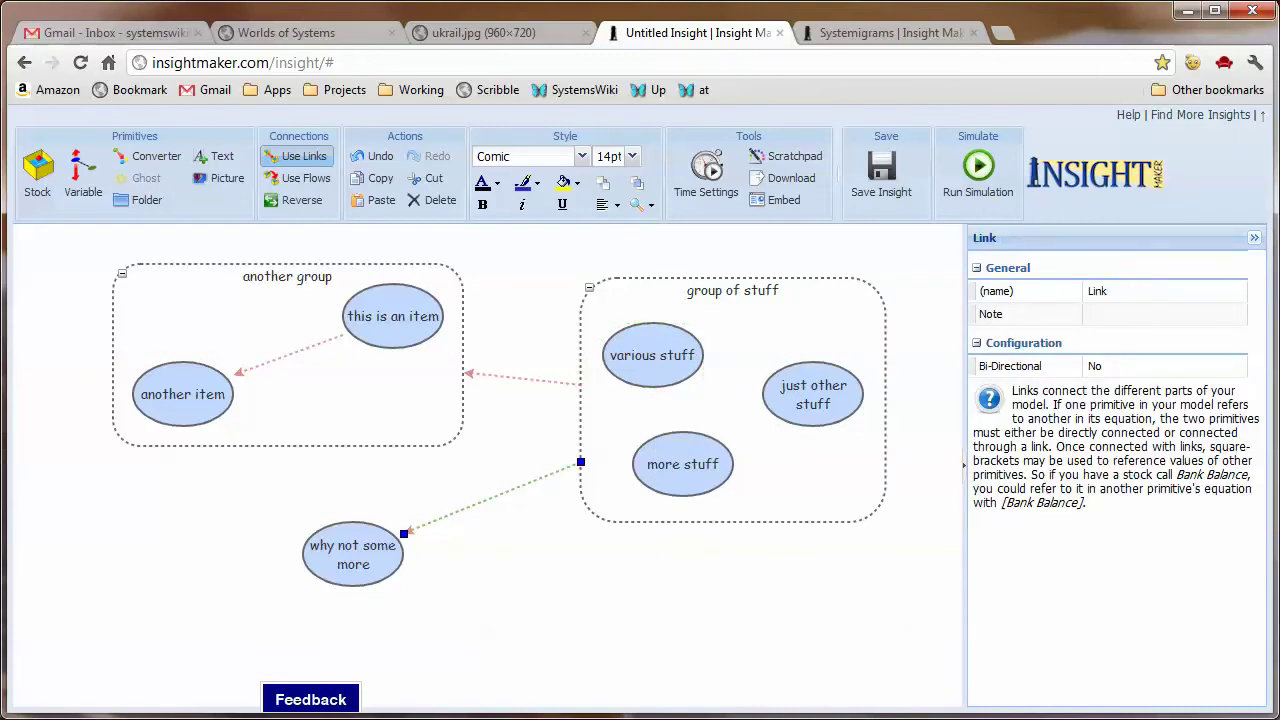
pyautogui.keyDown('shift'); pyautogui.click(533, 485); pyautogui.keyUp('shift')
pyautogui.keyDown('shift'); pyautogui.click(453, 515); pyautogui.keyUp('shift')
pyautogui.keyDown('shift'); pyautogui.click(493, 505); pyautogui.keyUp('shift')
pyautogui.moveTo(494, 505); pyautogui.dragTo(514, 565)
pyautogui.moveTo(454, 515); pyautogui.dragTo(464, 585)
pyautogui.moveTo(534, 485); pyautogui.dragTo(564, 545)
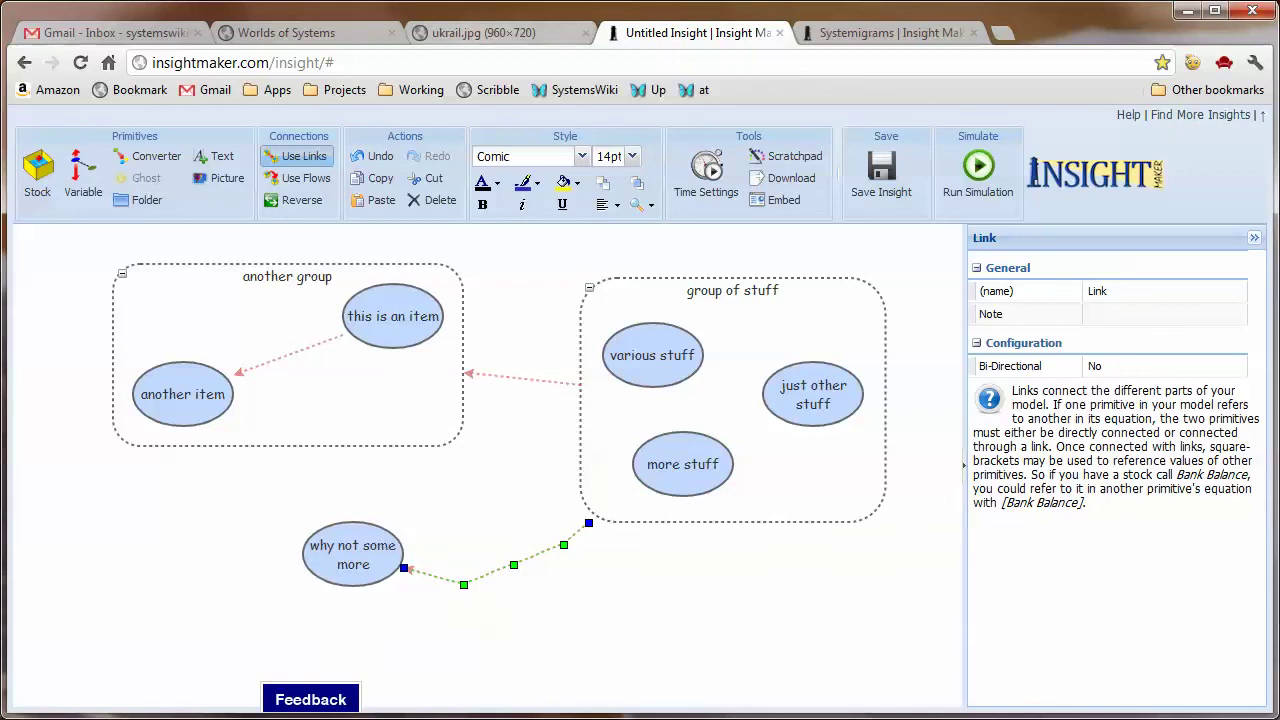
# Step: Consult the Rail Economic Architecture example and move the bent link's middle point slightly down and right to deepen the curve
pyautogui.click(478, 32)
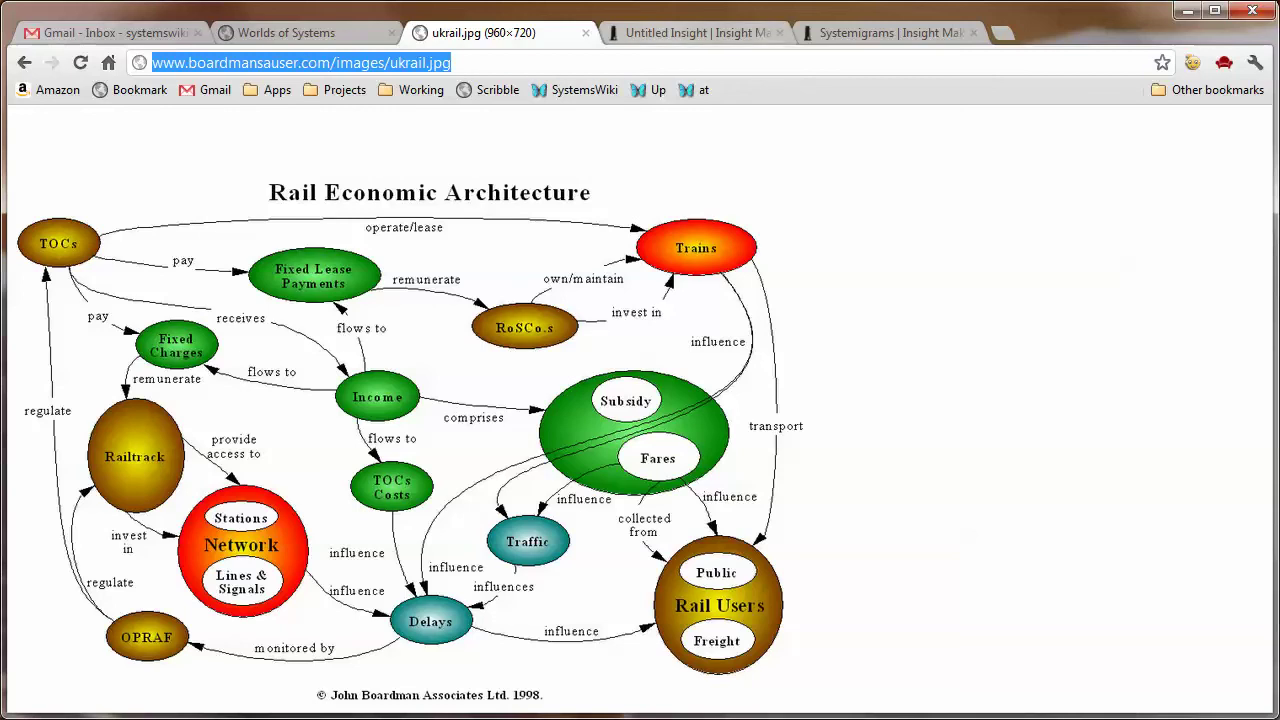
pyautogui.hotkey('ctrl', 'Tab')
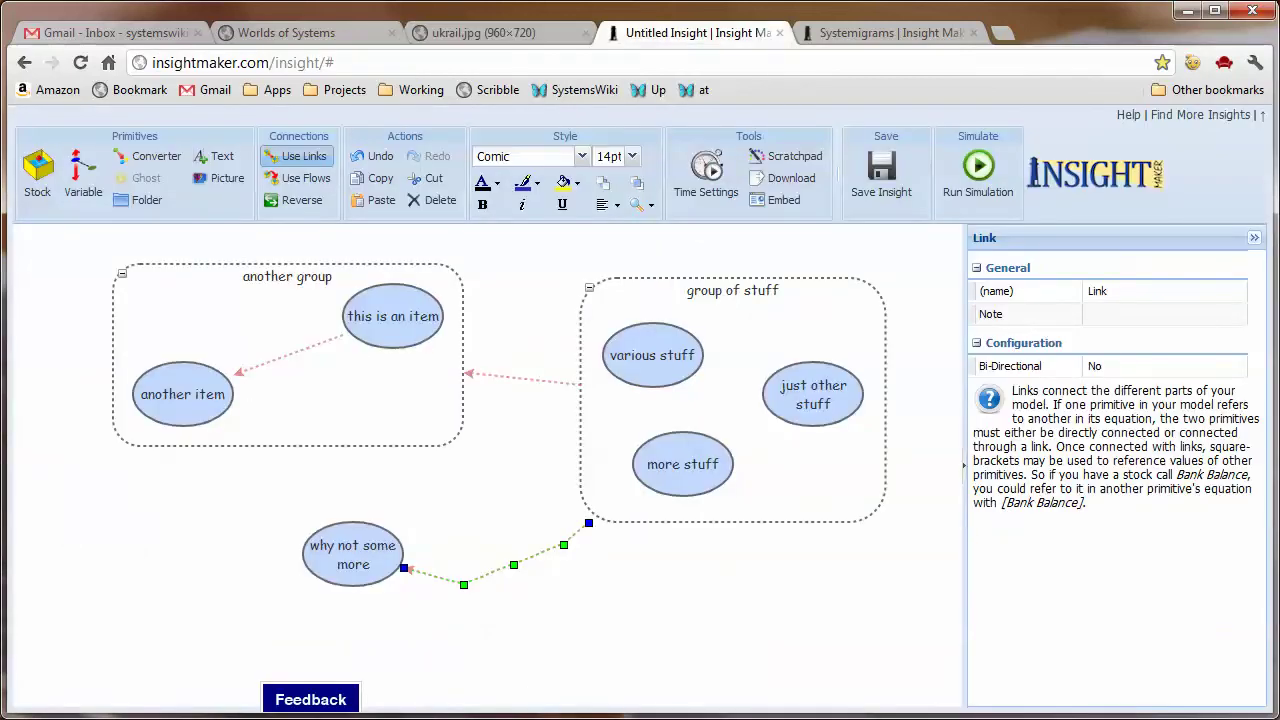
pyautogui.moveTo(513, 565); pyautogui.dragTo(534, 575)
# Step: Name the curved link to "why not some more" "relationship"
pyautogui.click(1164, 291)
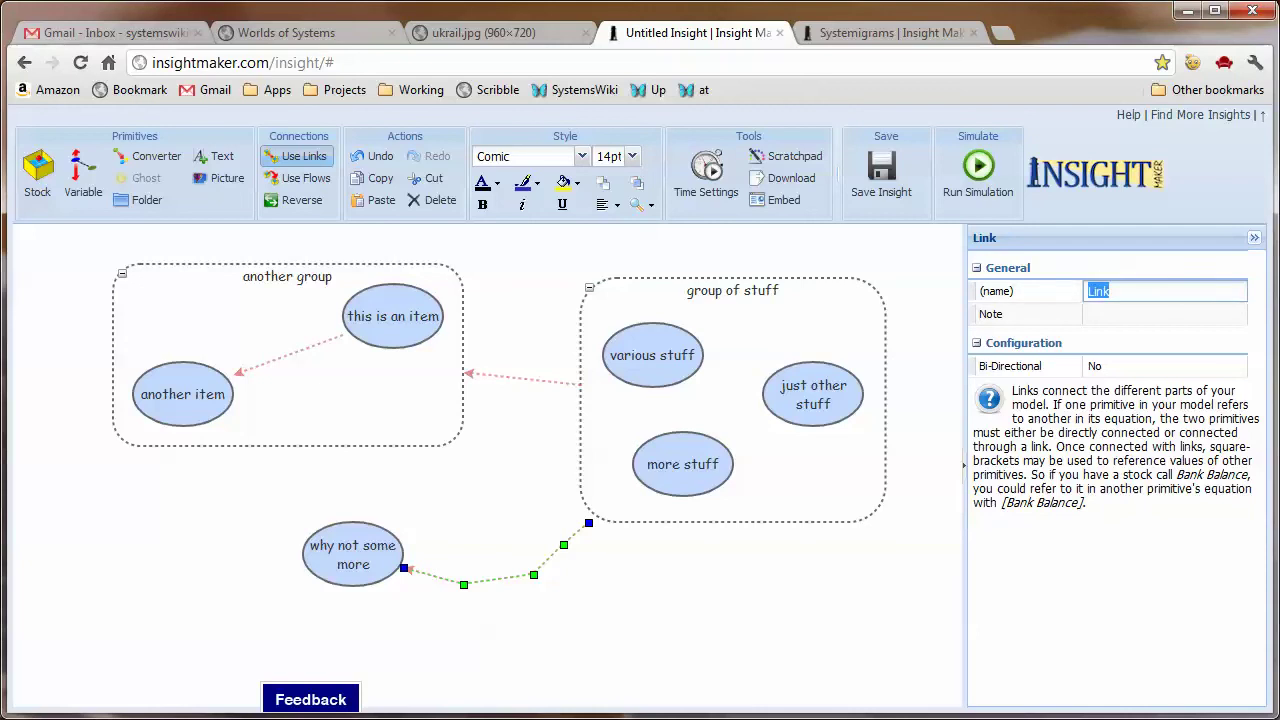
pyautogui.write('relationshipo')
pyautogui.press('BackSpace')
pyautogui.press('BackSpace')
pyautogui.write('p')
pyautogui.press('Return')
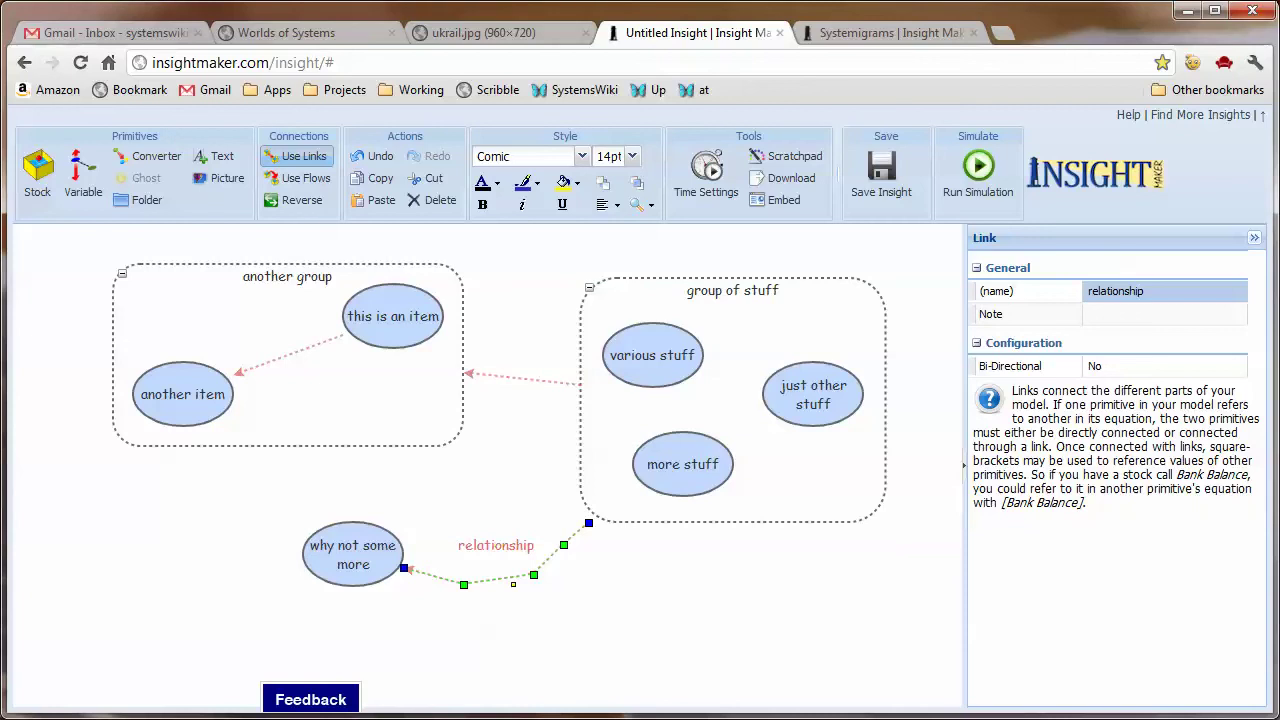
# Step: Move the "relationship" label down onto its curved link and deselect to check its placement
pyautogui.moveTo(513, 594); pyautogui.dragTo(513, 586)
pyautogui.press('Escape')
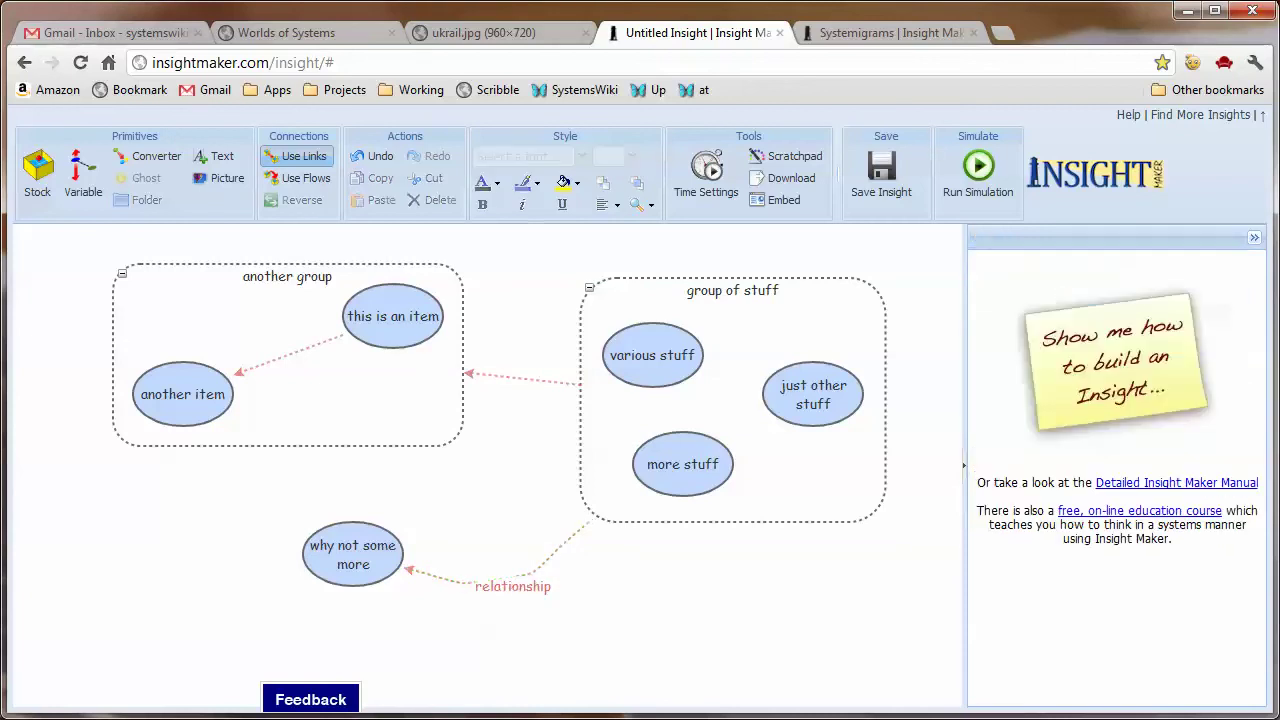
pyautogui.click(513, 586)
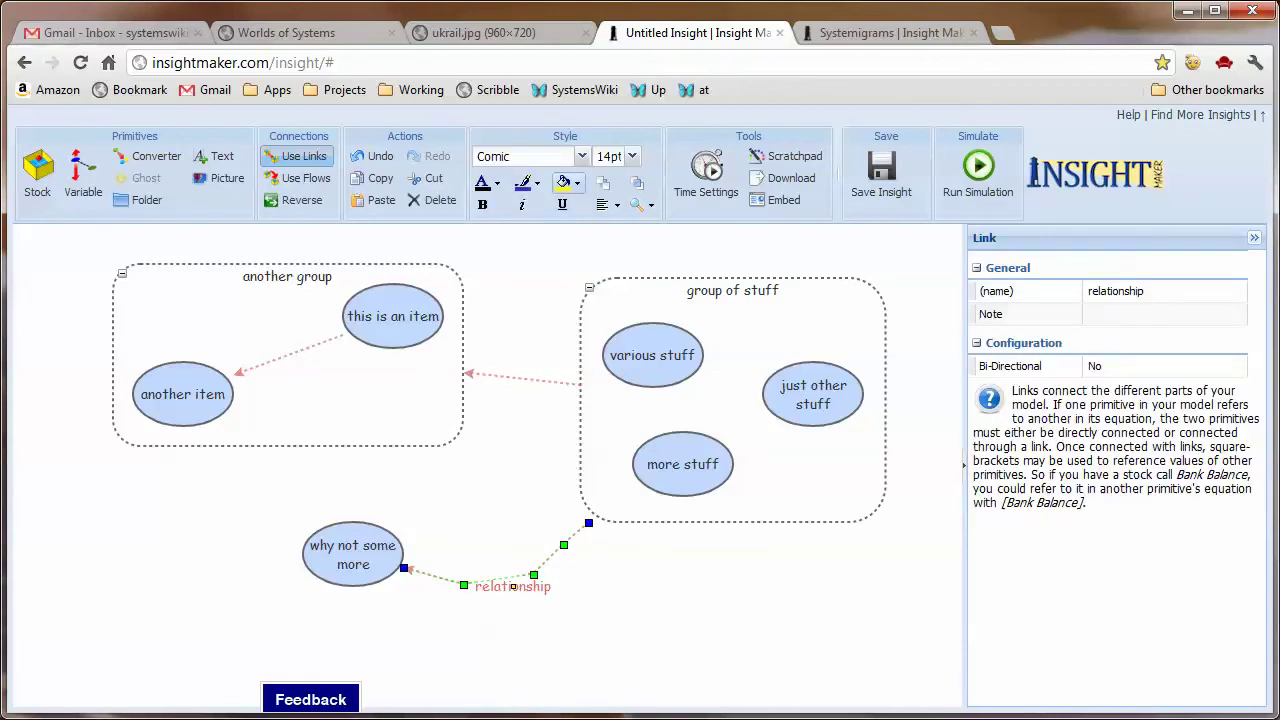
# Step: Fill the "group of stuff" folder with light green
pyautogui.click(733, 400)
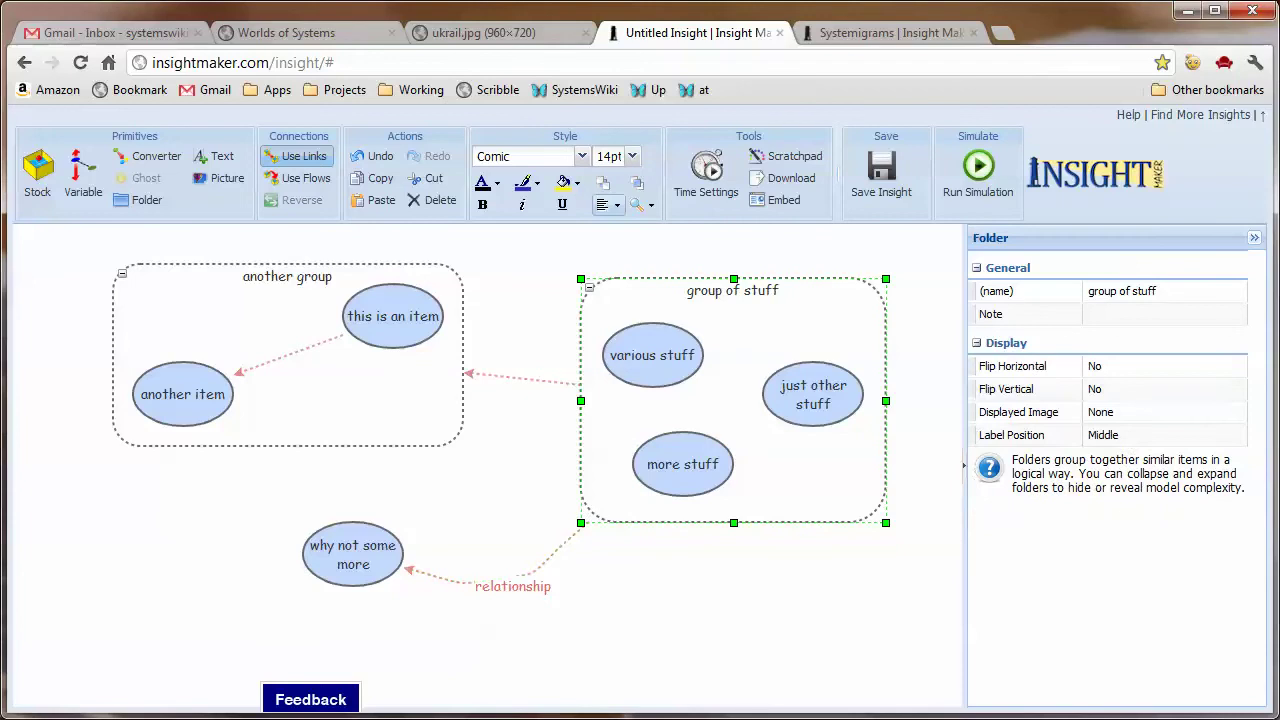
pyautogui.click(566, 183)
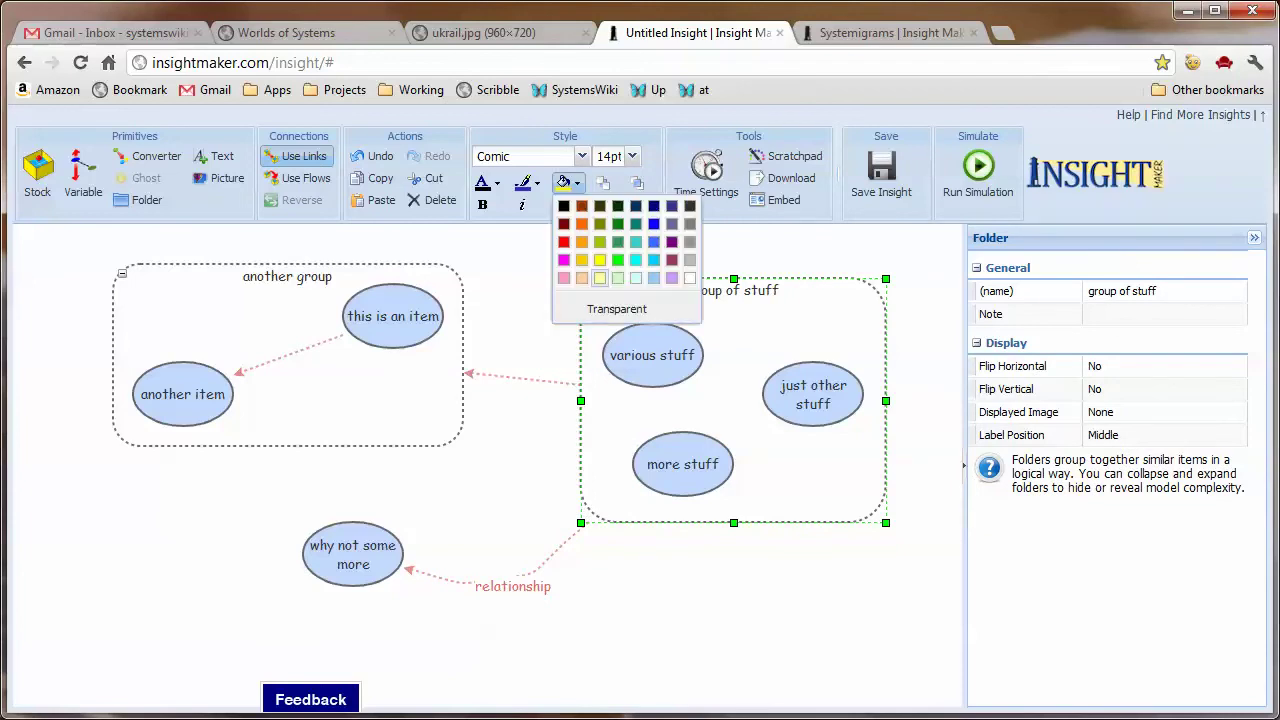
pyautogui.click(617, 278)
# Step: Try pink as the fill of the "another group" folder, and settle on light orange
pyautogui.click(288, 354)
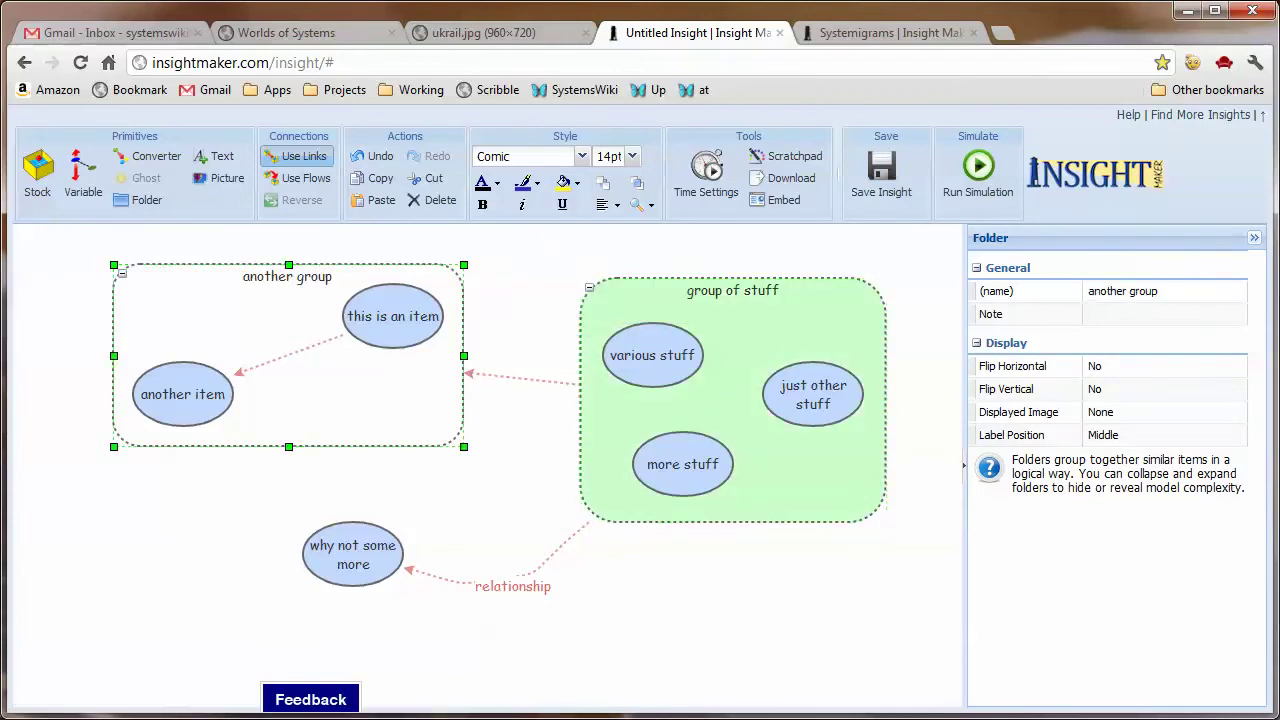
pyautogui.click(566, 183)
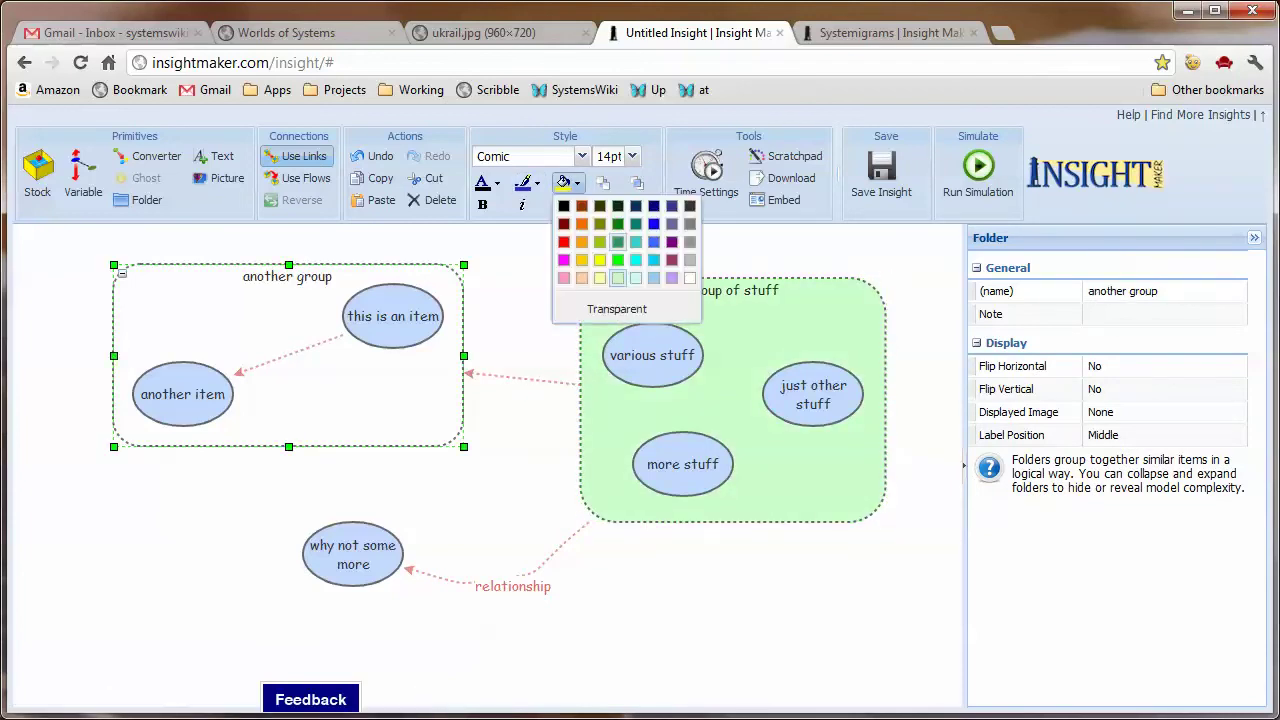
pyautogui.click(566, 277)
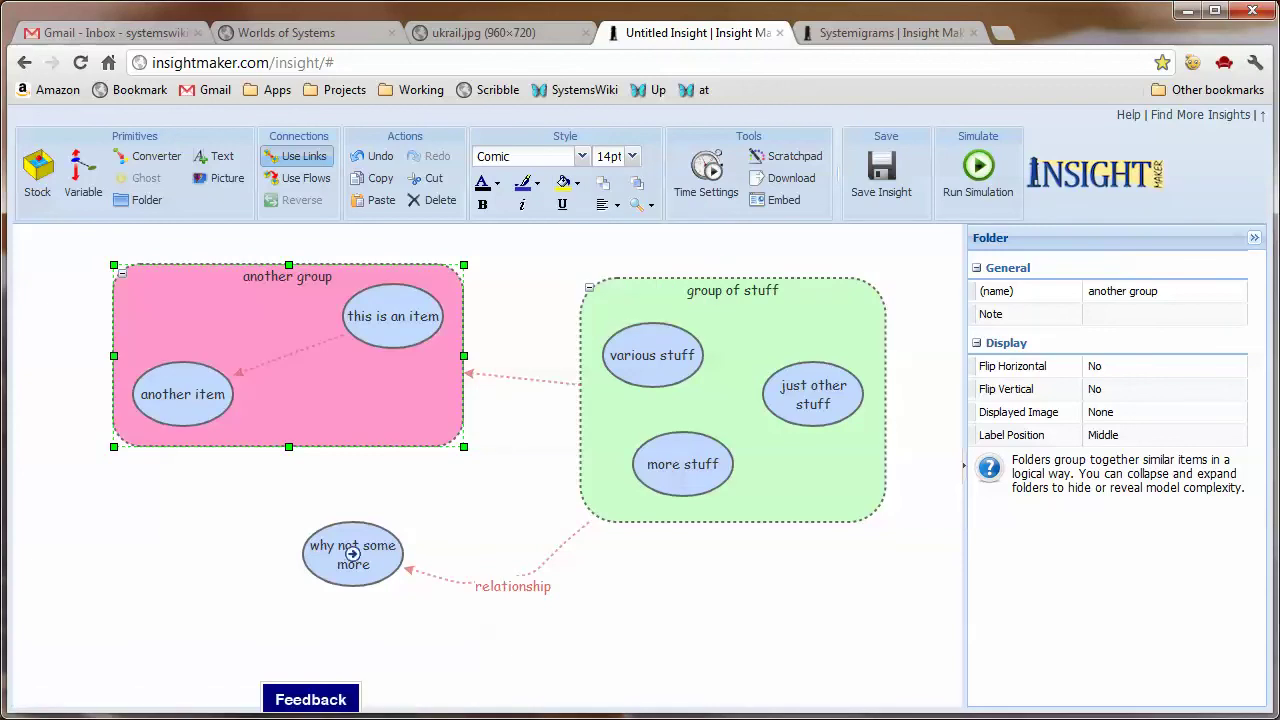
pyautogui.click(566, 183)
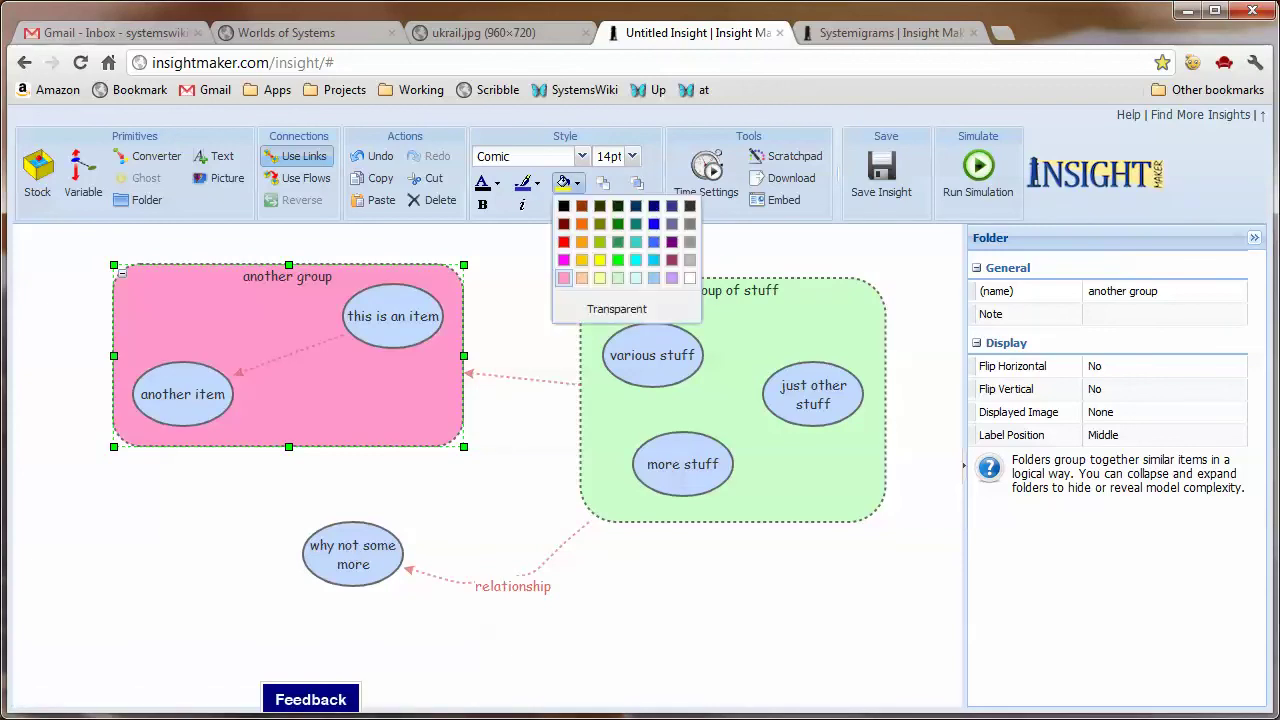
pyautogui.click(582, 277)
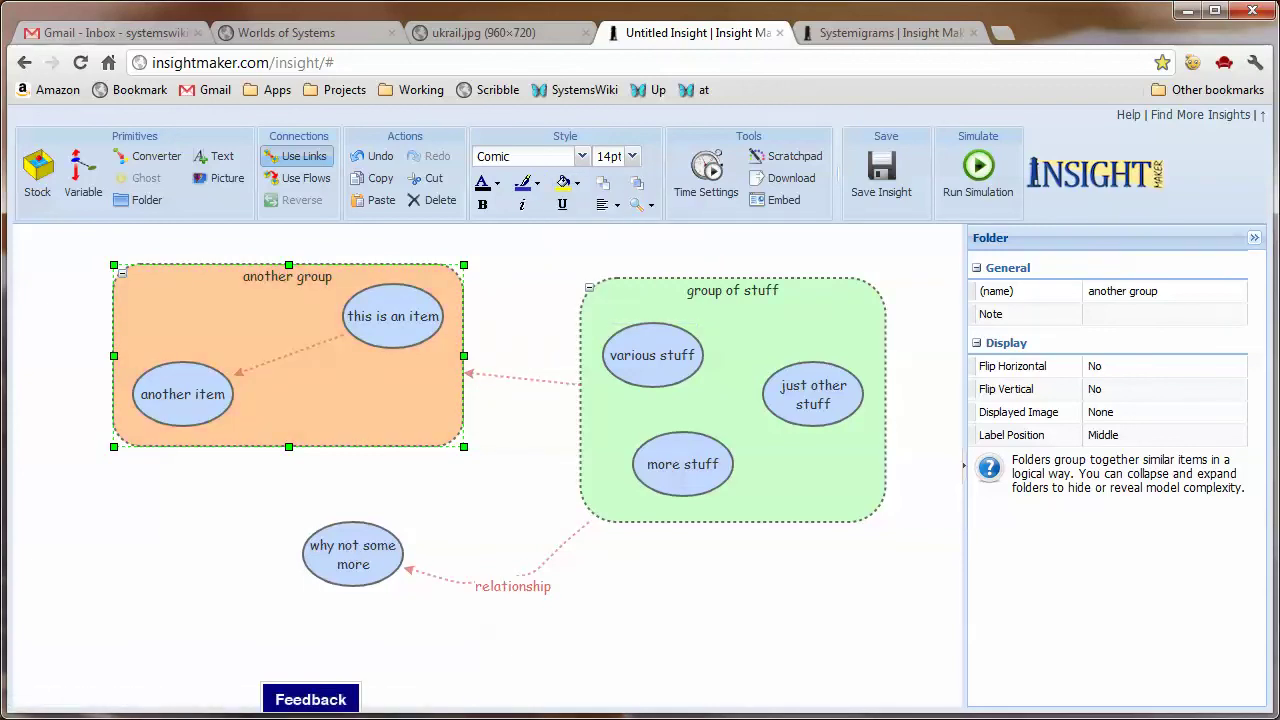
# Step: Set both the line colour and the label text colour of the "relationship" link to red
pyautogui.click(513, 586)
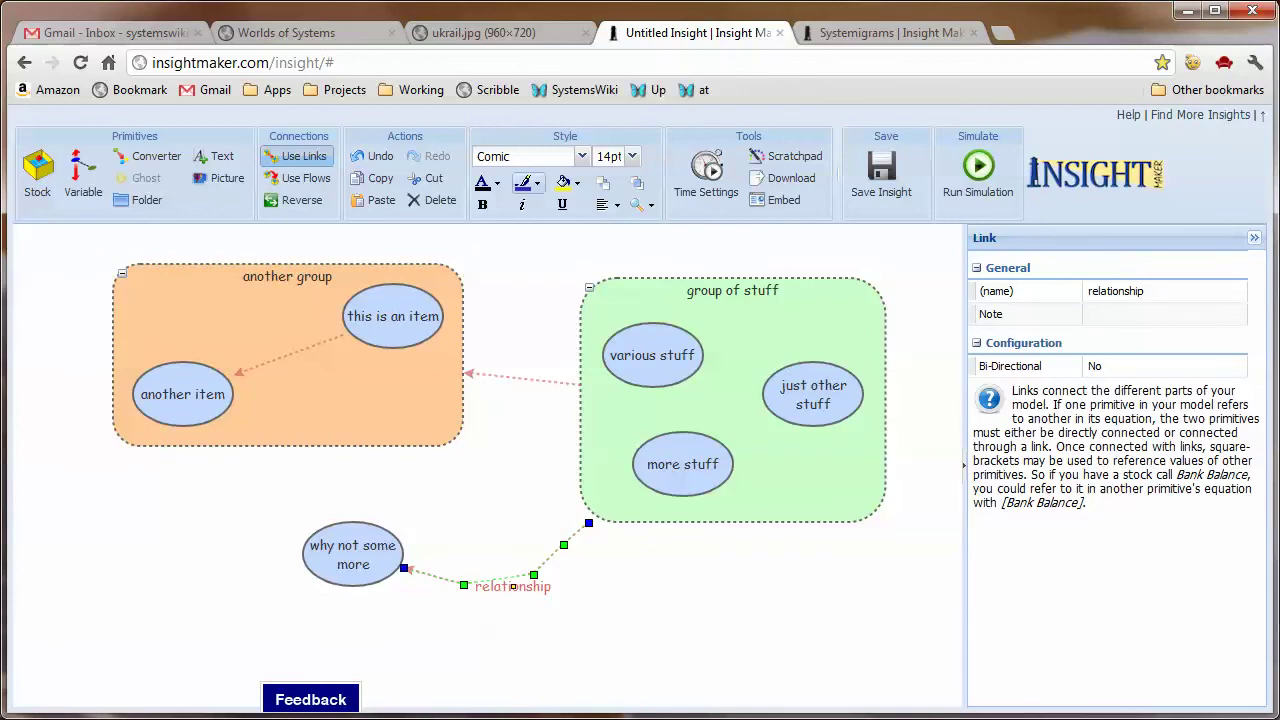
pyautogui.click(527, 183)
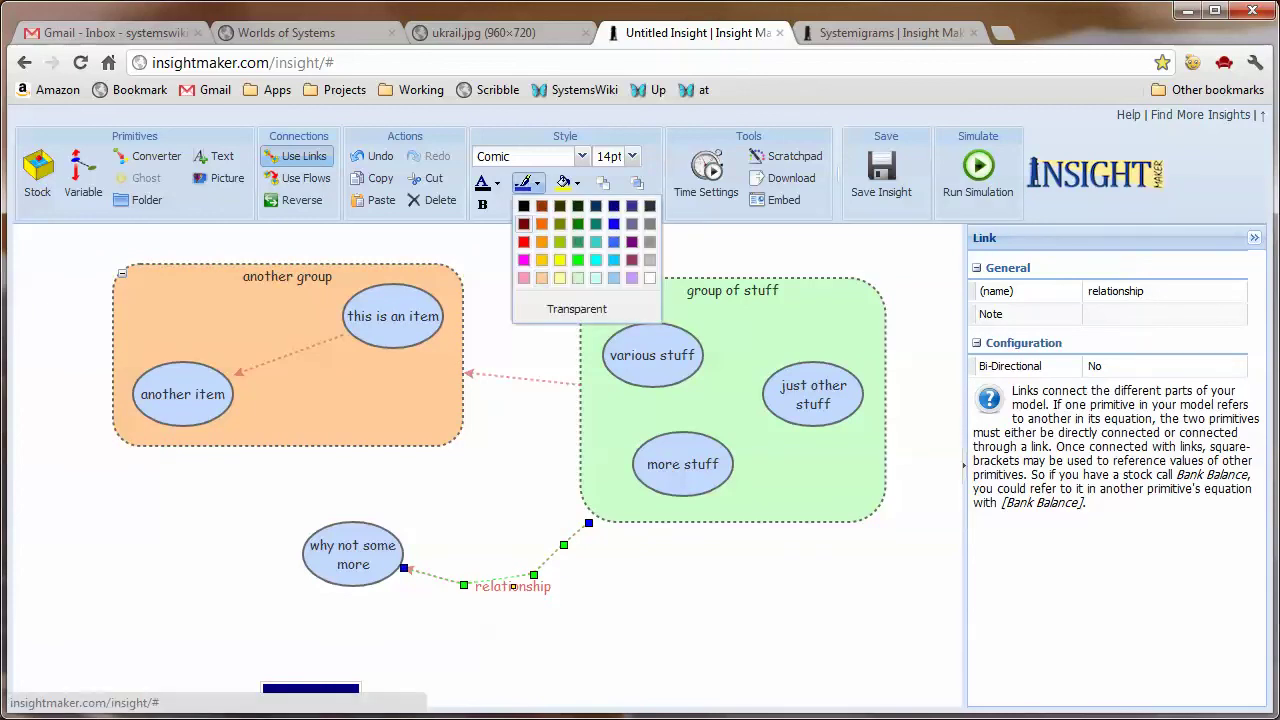
pyautogui.click(542, 224)
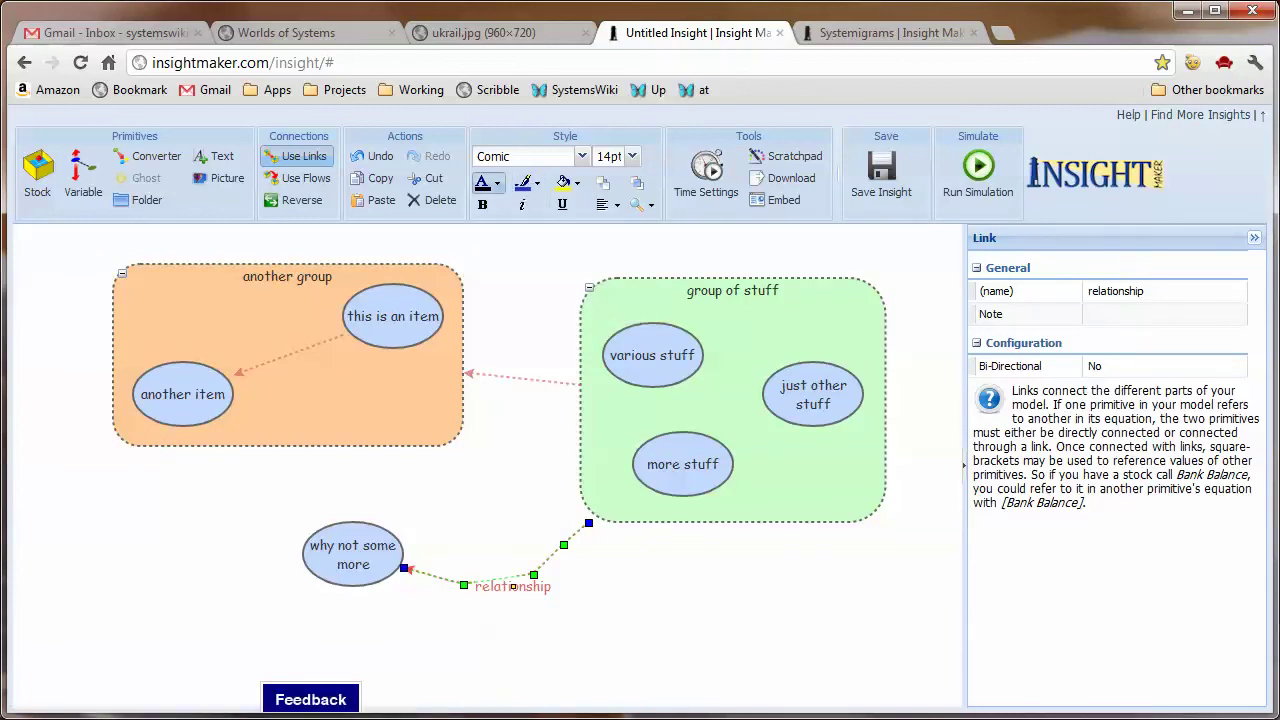
pyautogui.click(488, 183)
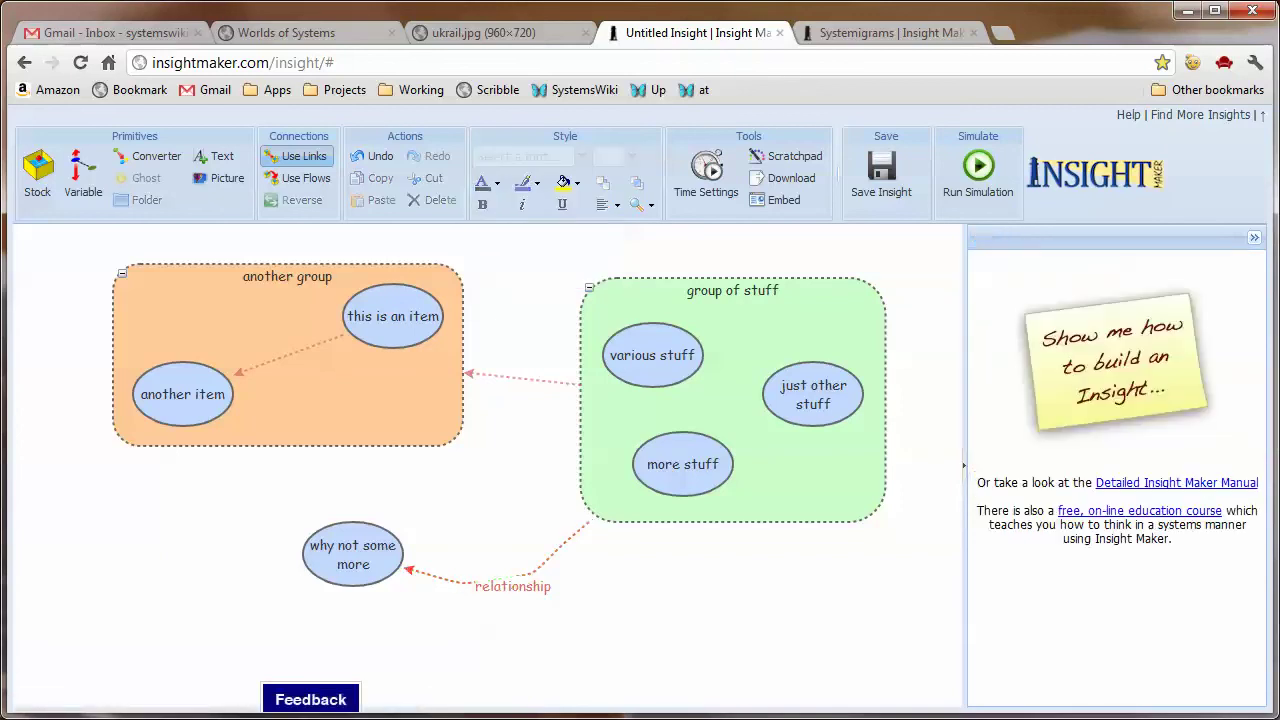
pyautogui.click(512, 586)
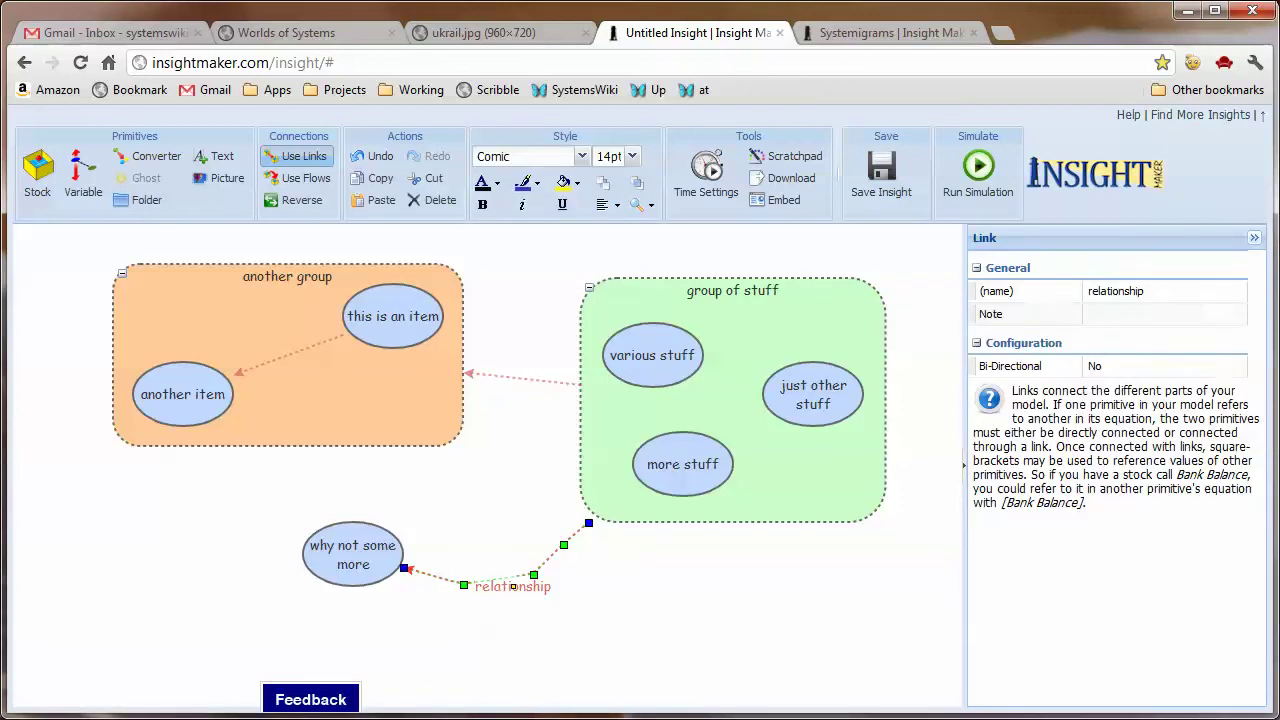
pyautogui.click(488, 183)
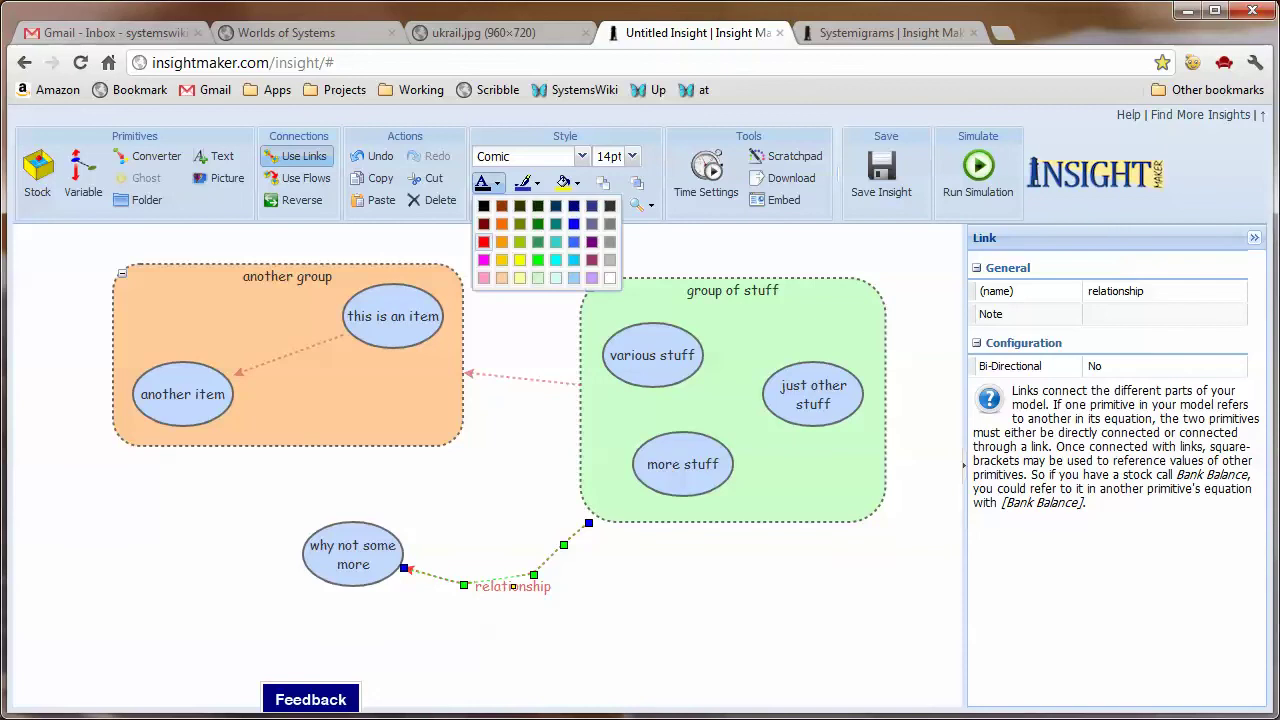
pyautogui.click(502, 206)
pyautogui.press('Escape')
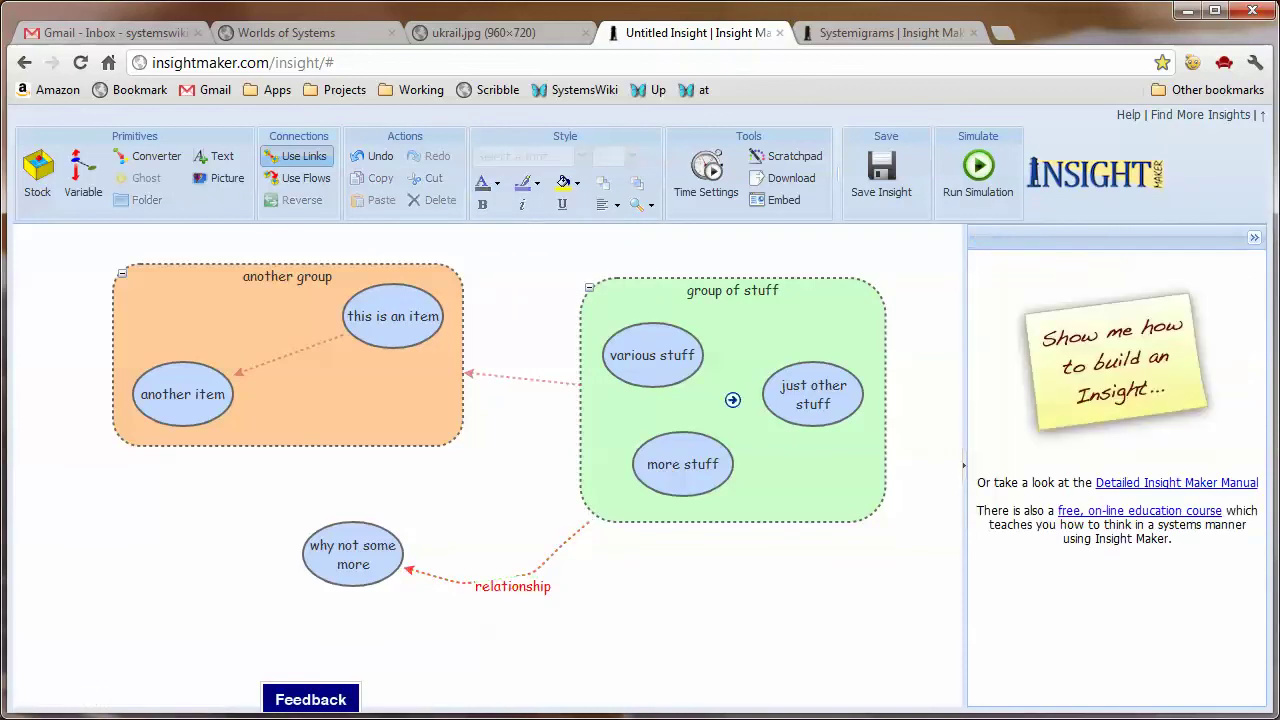
# Step: Move the "why not some more" oval left and slightly down, and shift the "group of stuff" folder slightly down and right
pyautogui.moveTo(352, 556); pyautogui.dragTo(293, 576)
pyautogui.moveTo(733, 400); pyautogui.dragTo(707, 464)
pyautogui.press('Escape')
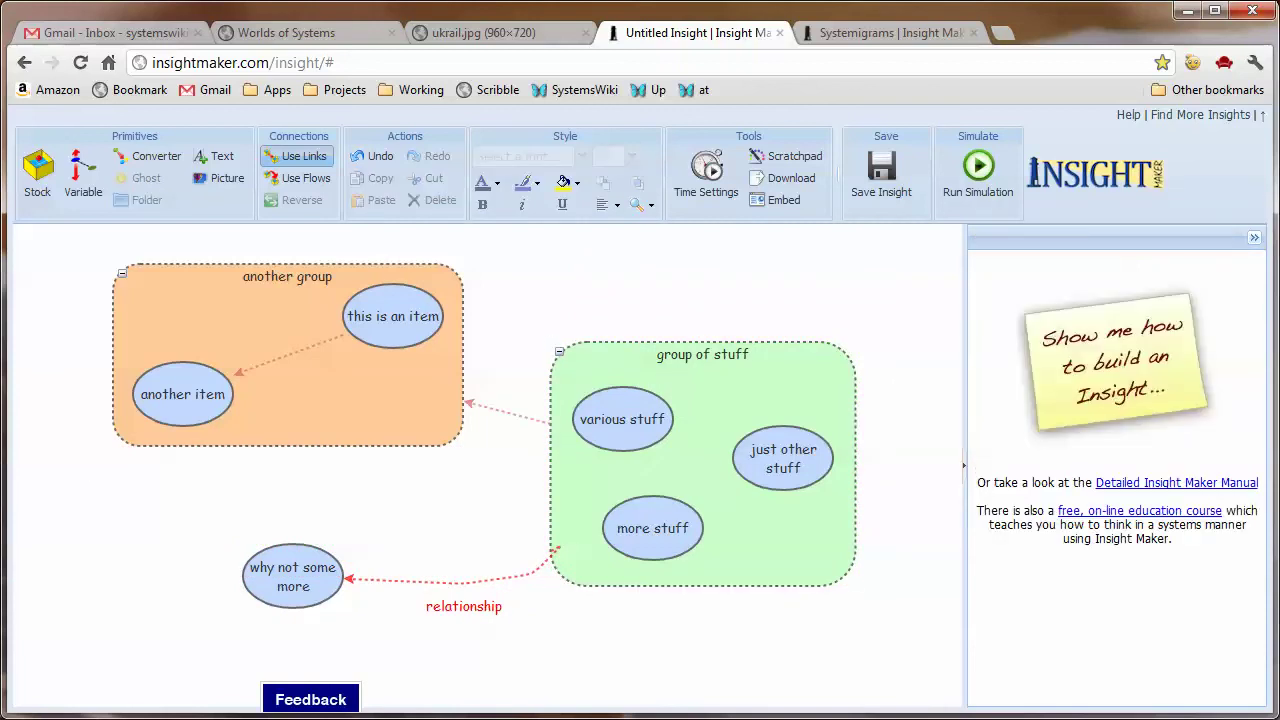
pyautogui.moveTo(703, 400); pyautogui.dragTo(746, 372)
pyautogui.moveTo(703, 463); pyautogui.dragTo(746, 426)
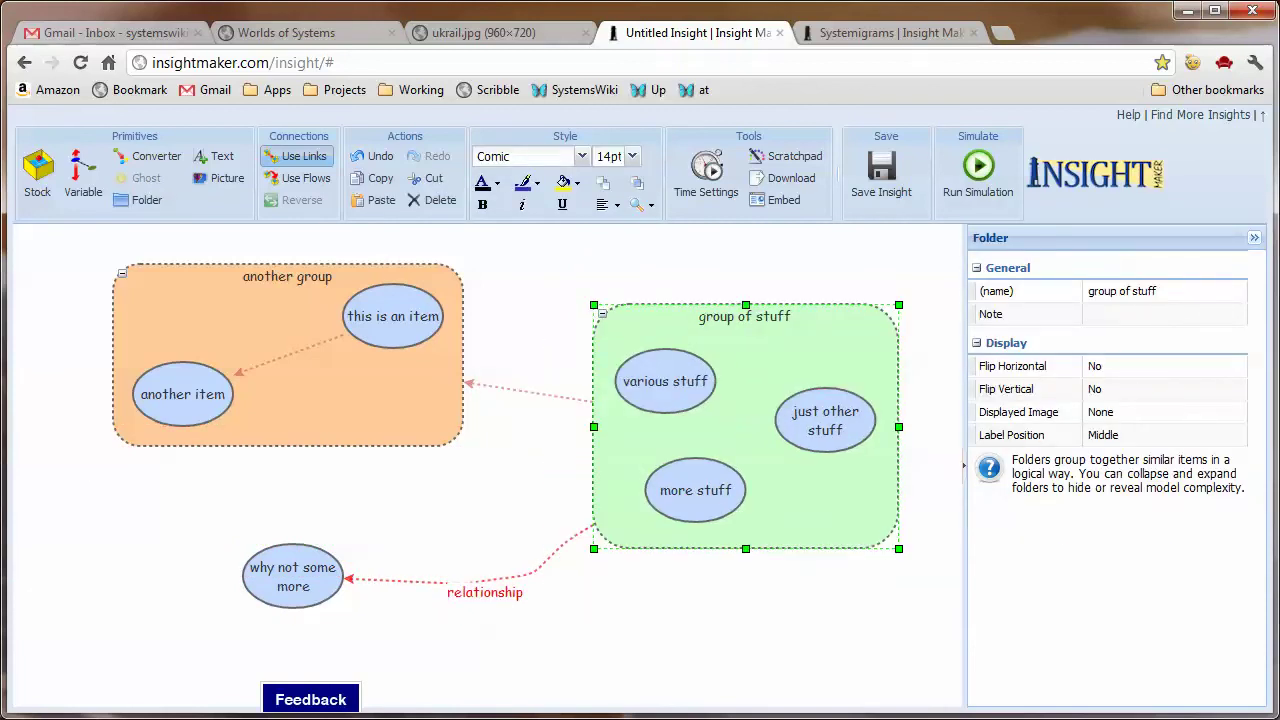
# Step: Move the three bend points of the "relationship" link so that it forms a zigzag
pyautogui.click(485, 592)
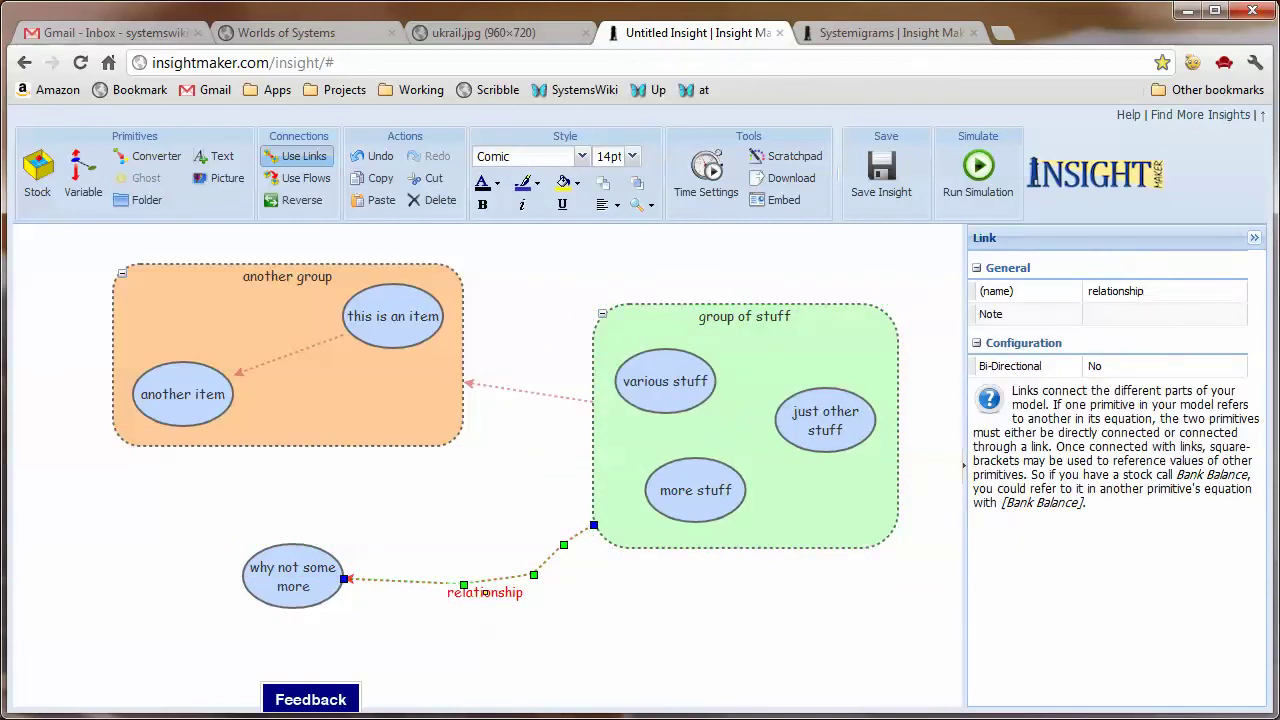
pyautogui.moveTo(403, 535); pyautogui.dragTo(403, 535)
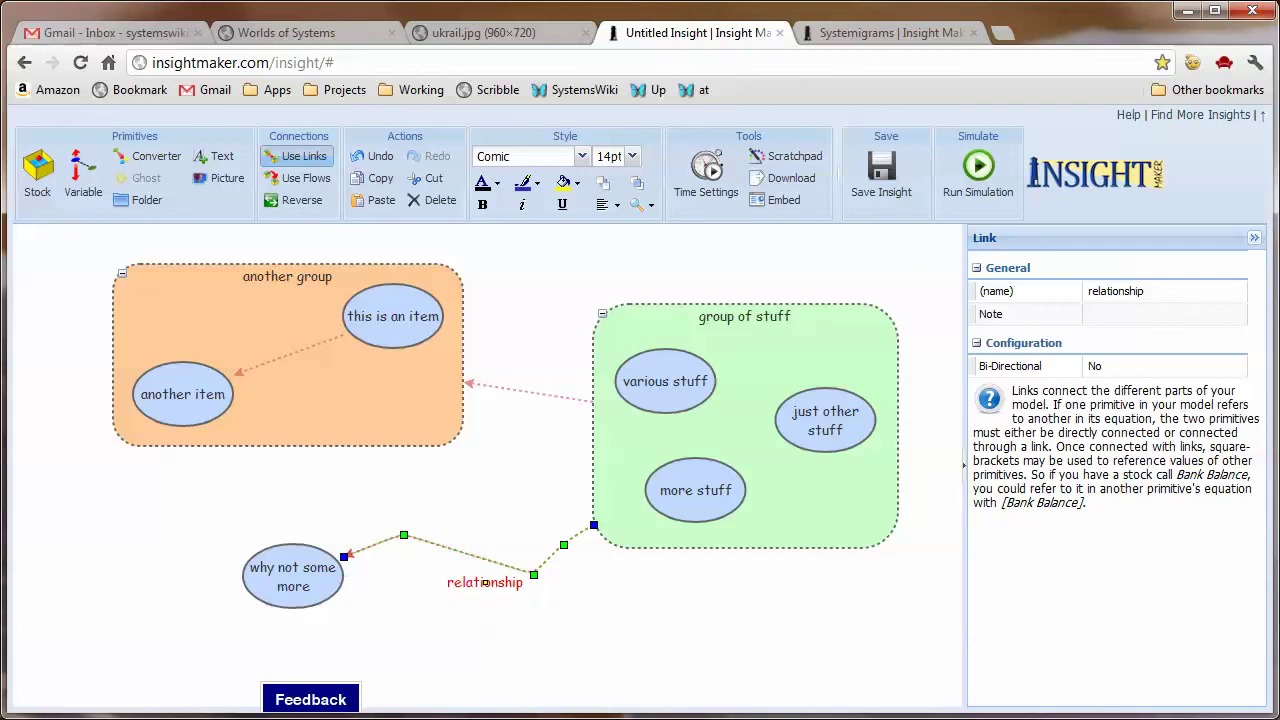
pyautogui.moveTo(533, 575); pyautogui.dragTo(493, 604)
pyautogui.moveTo(564, 545); pyautogui.dragTo(503, 545)
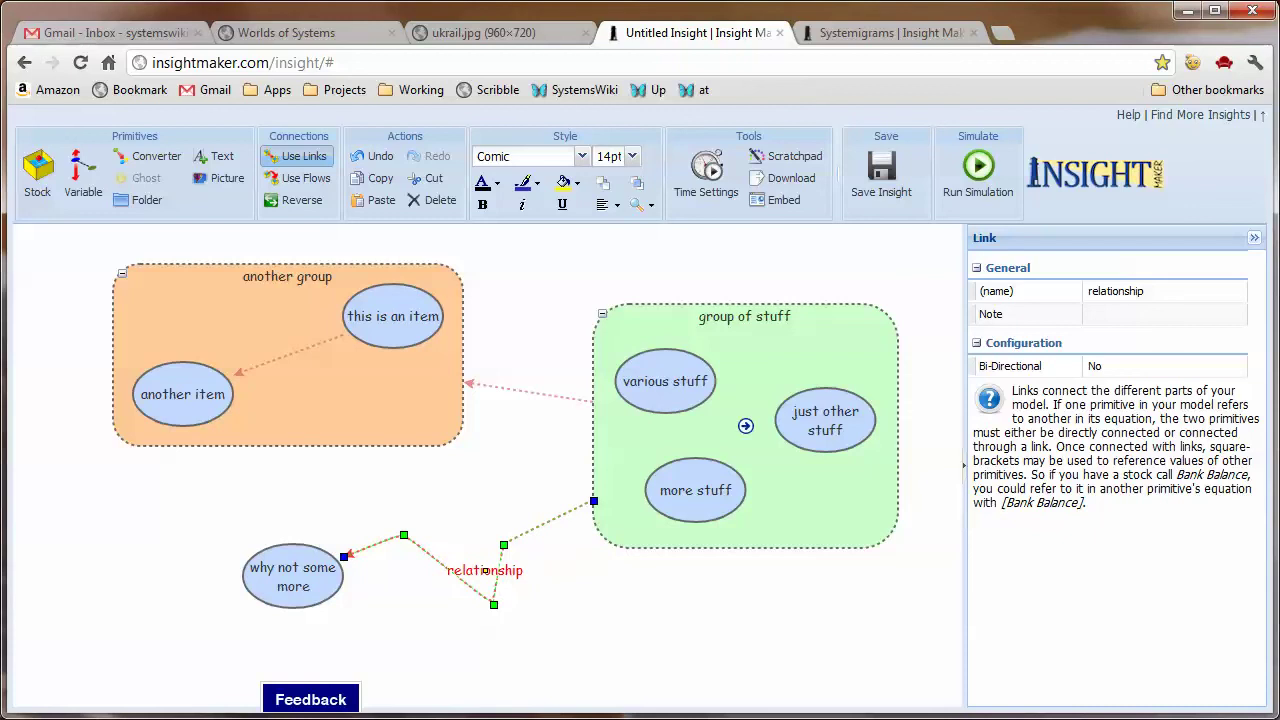
# Step: Collapse the "group of stuff" and "another group" folders
pyautogui.click(743, 423)
pyautogui.click(602, 314)
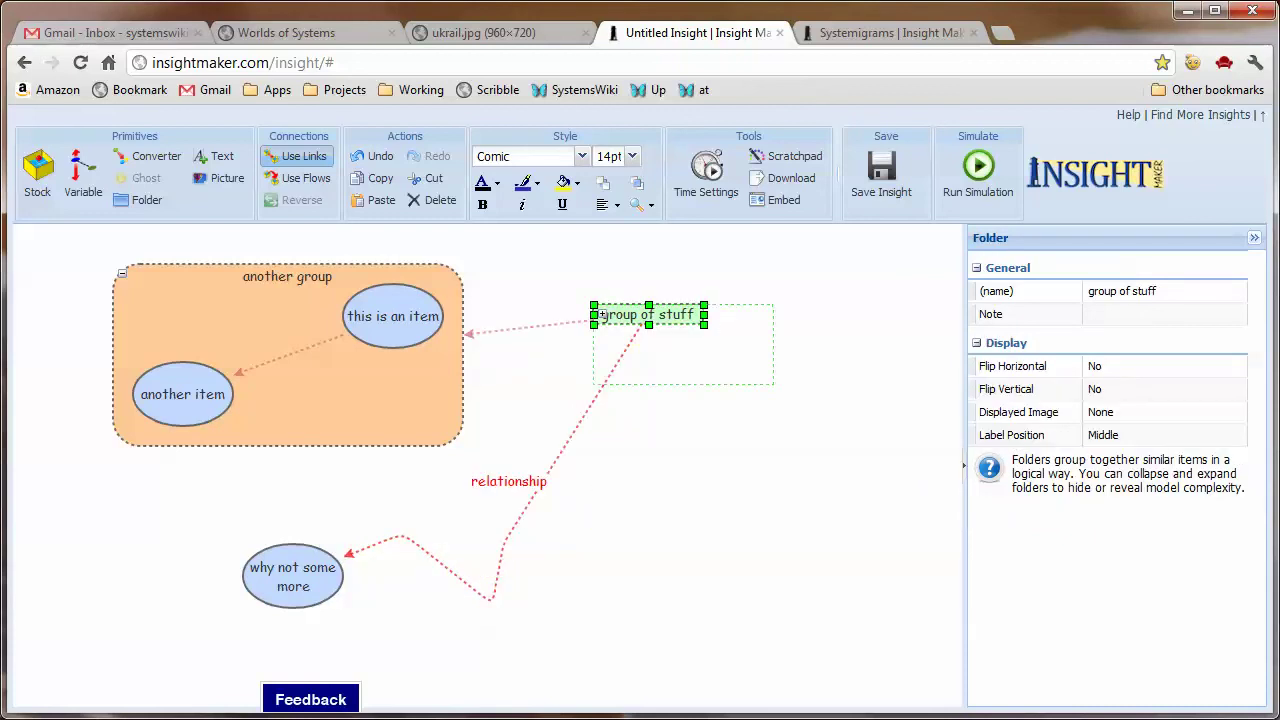
pyautogui.click(602, 314)
pyautogui.click(288, 355)
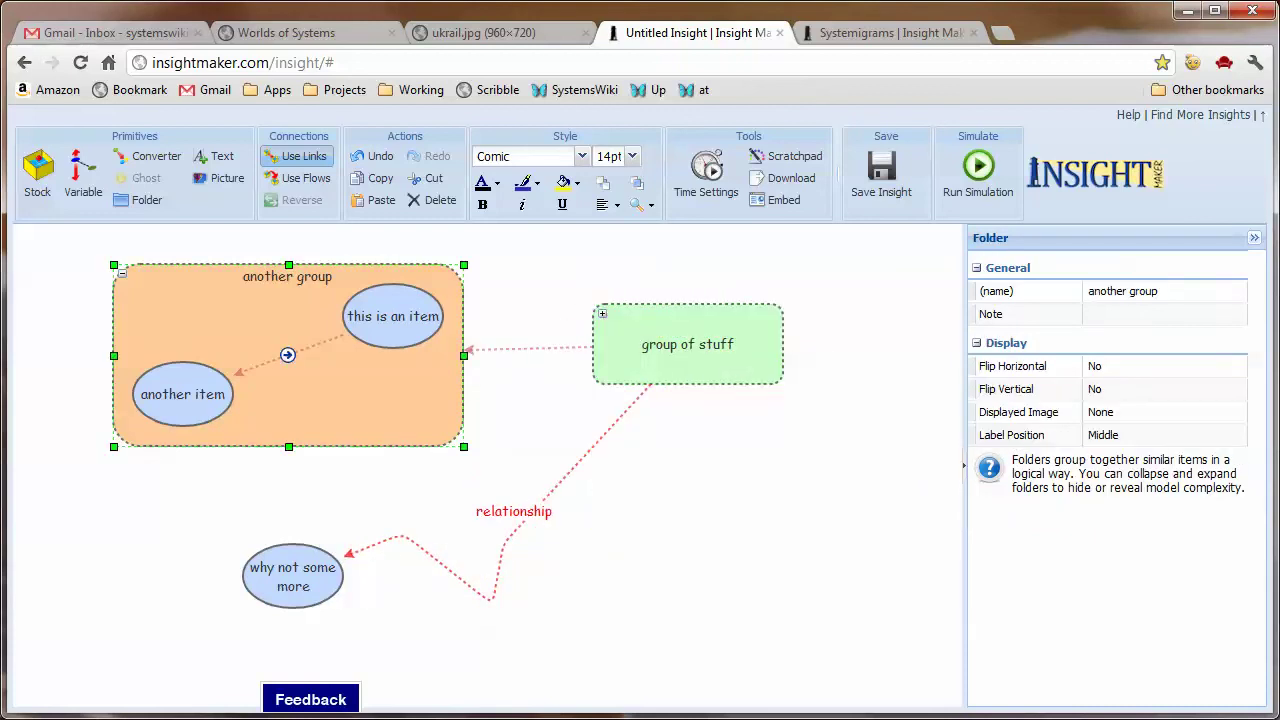
pyautogui.click(121, 271)
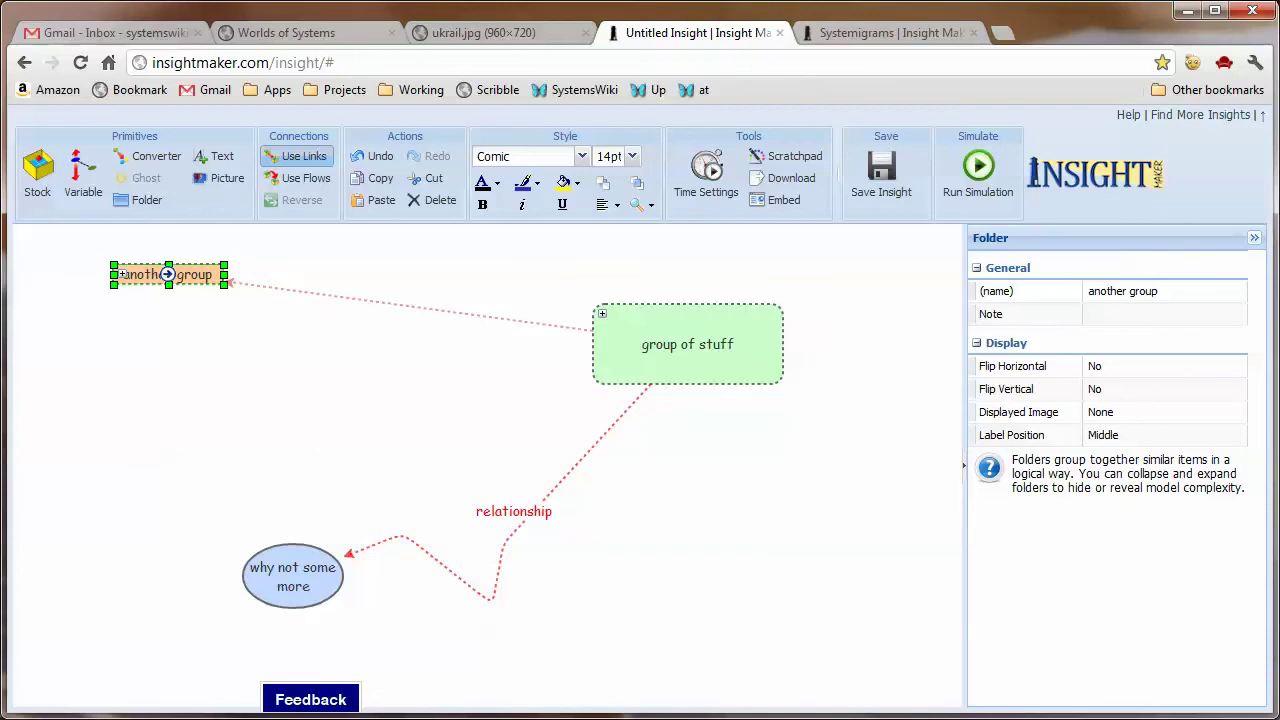
# Step: Name the link from "group of stuff" to "another group" "what the influece"
pyautogui.click(428, 316)
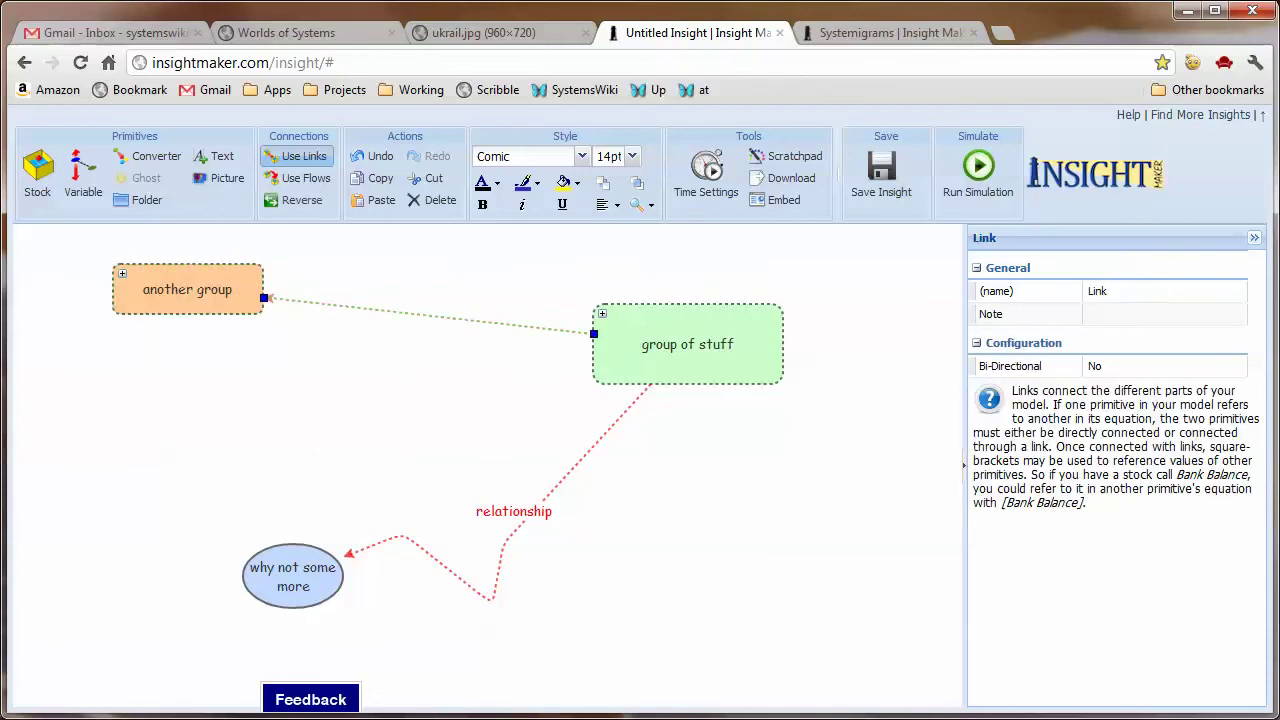
pyautogui.click(1164, 291)
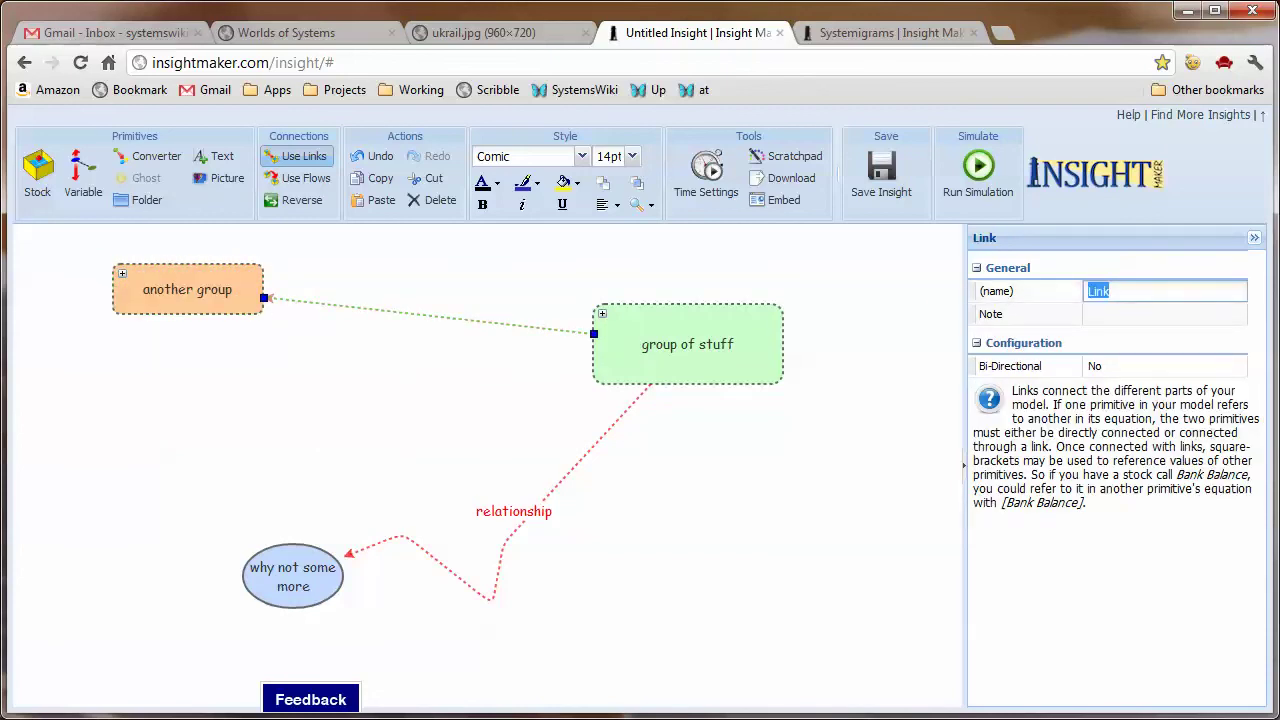
pyautogui.write('what the influece')
pyautogui.press('Return')
pyautogui.press('Escape')
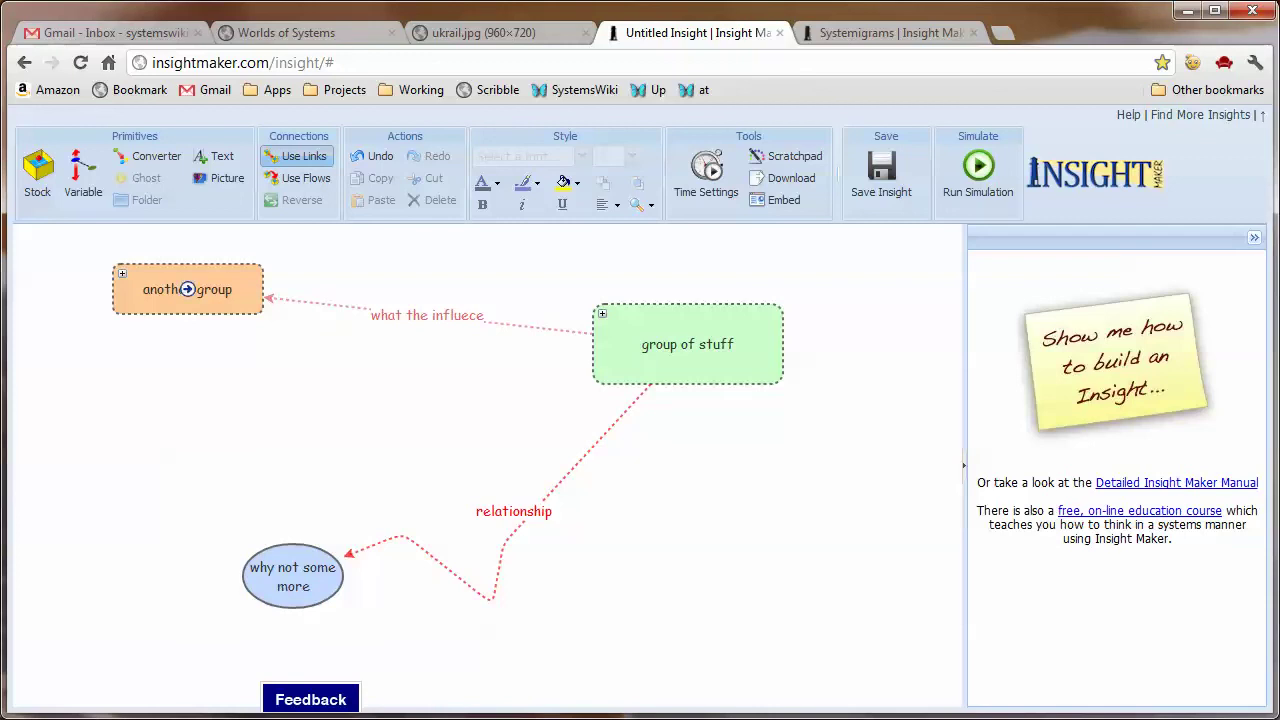
# Step: Expand and re-collapse each folder in turn, and move the "why not some more" oval up and slightly left
pyautogui.click(187, 289)
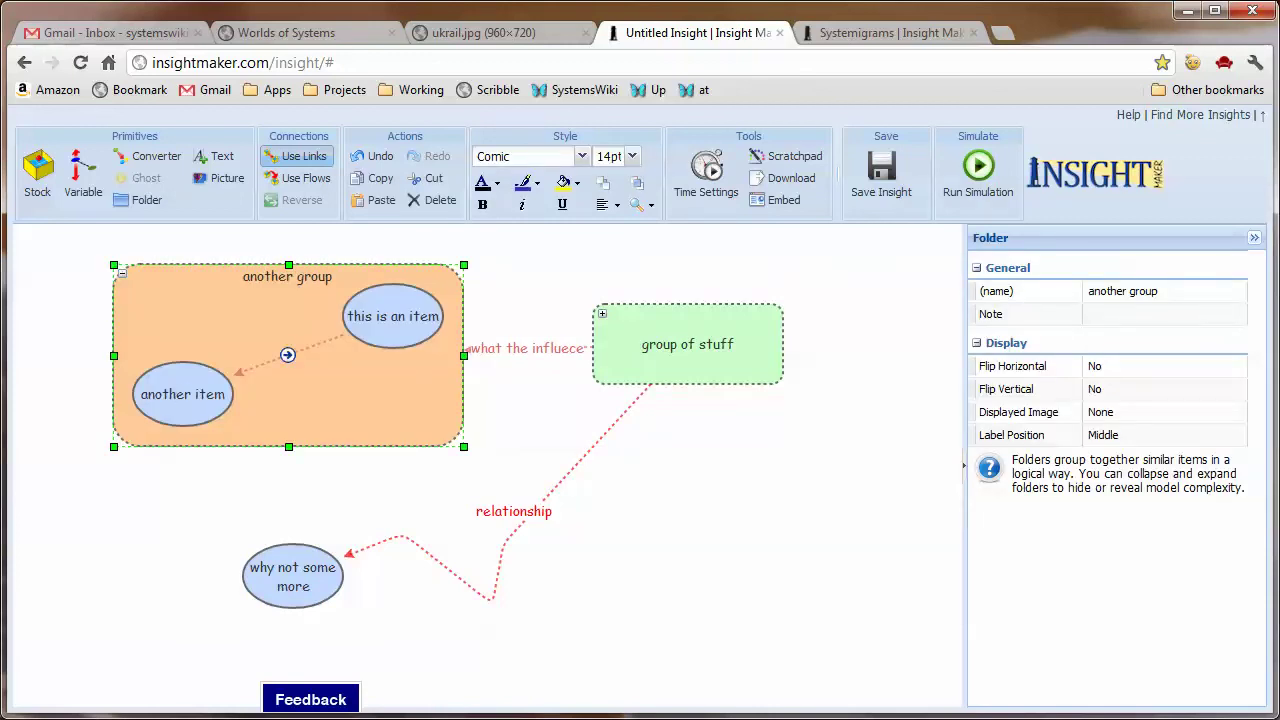
pyautogui.click(122, 273)
pyautogui.click(602, 313)
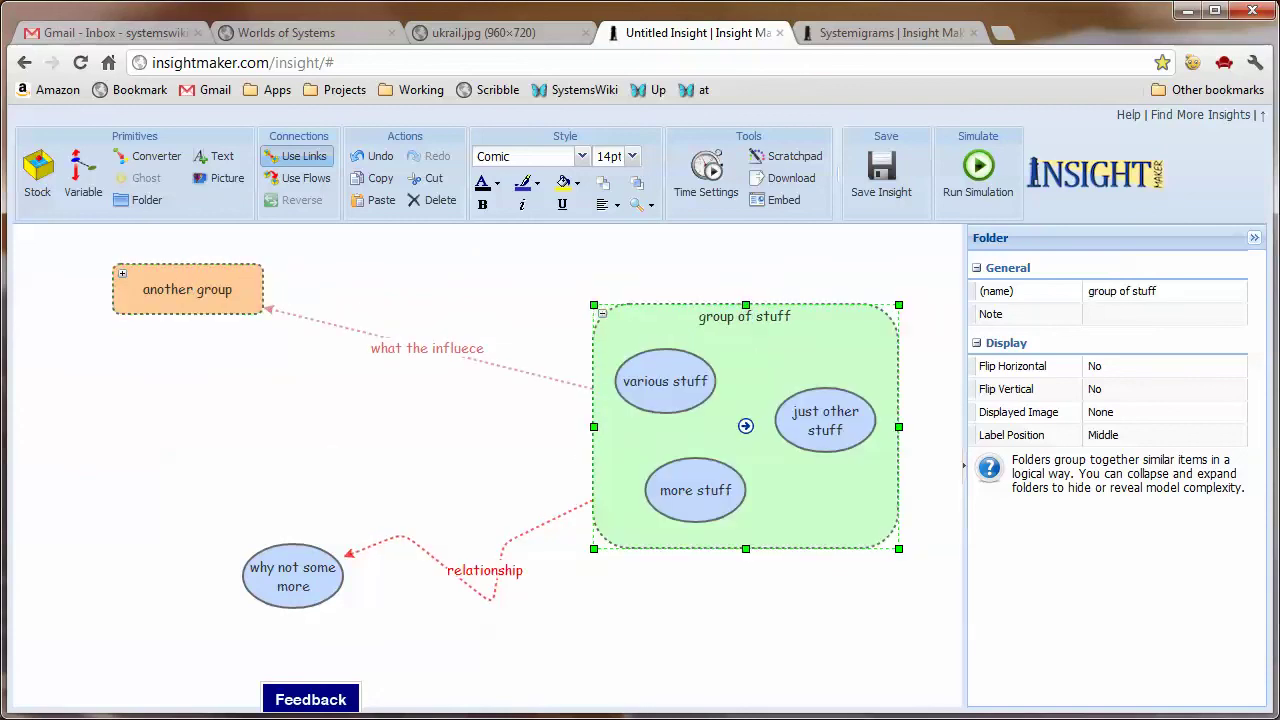
pyautogui.click(688, 344)
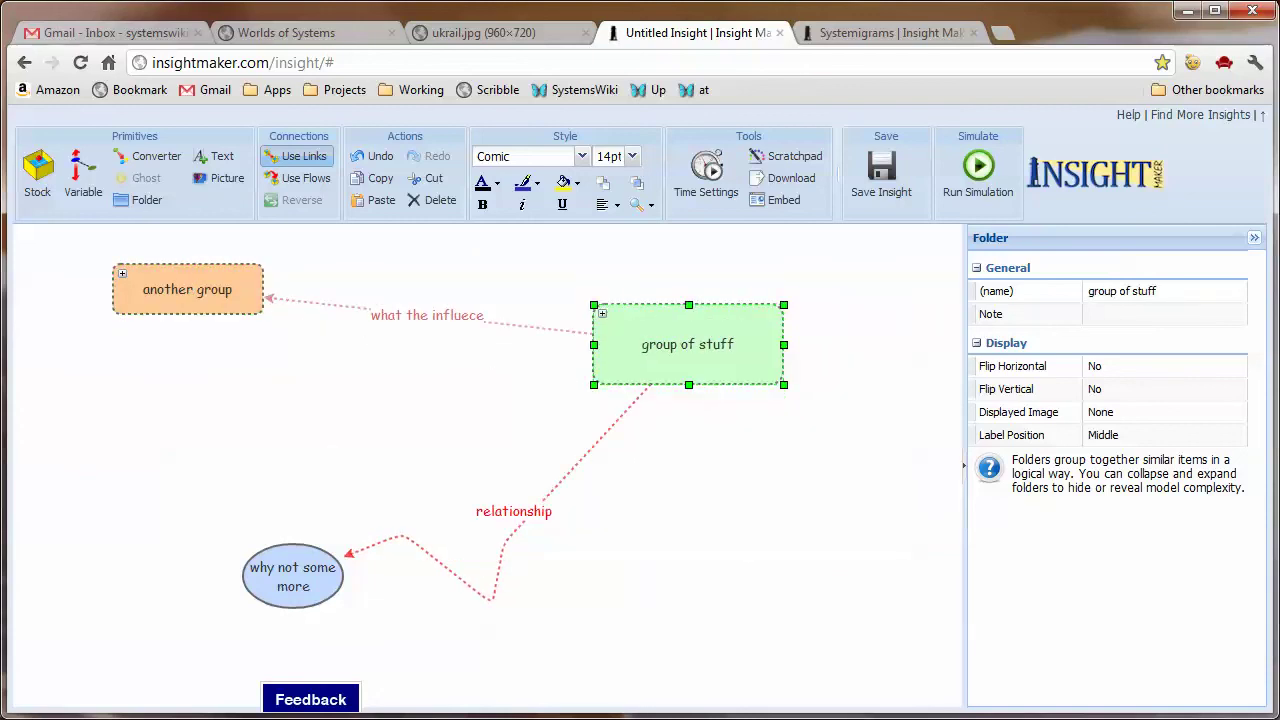
pyautogui.moveTo(293, 576); pyautogui.dragTo(263, 496)
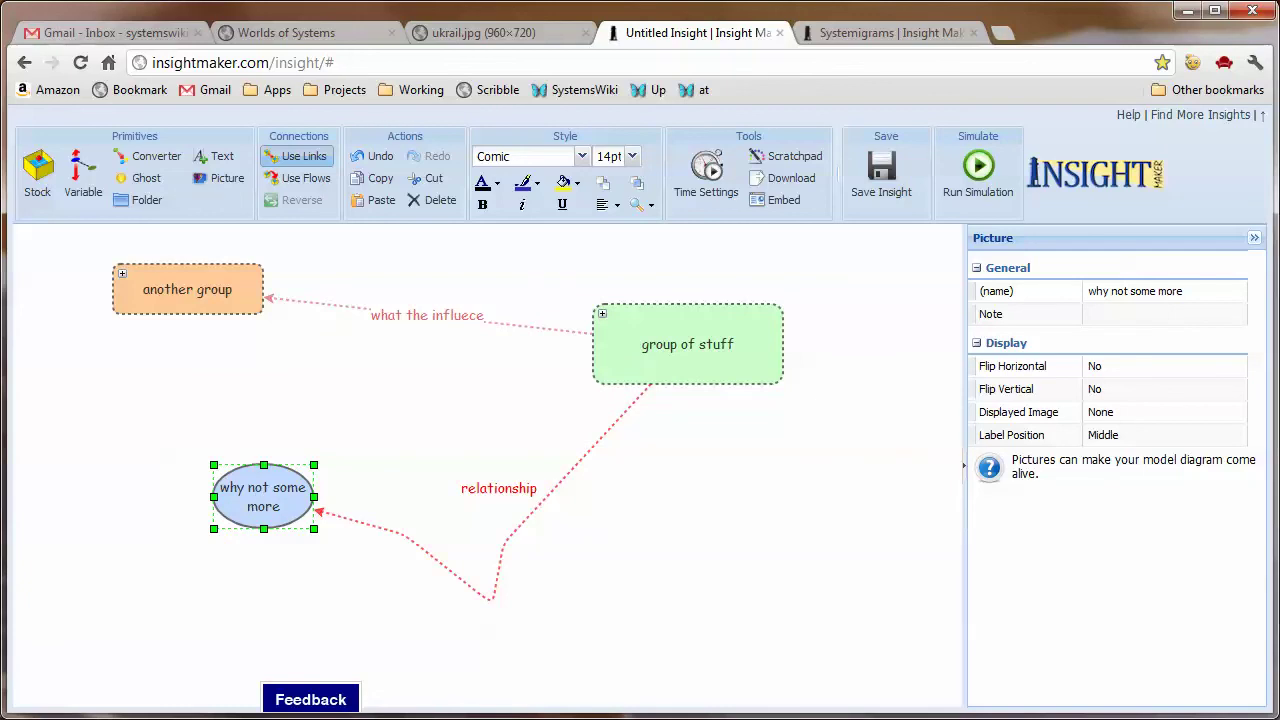
# Step: Search Google for "money" in a new browser tab, glance back at the diagram and return to the search results
pyautogui.hotkey('ctrl', 't')
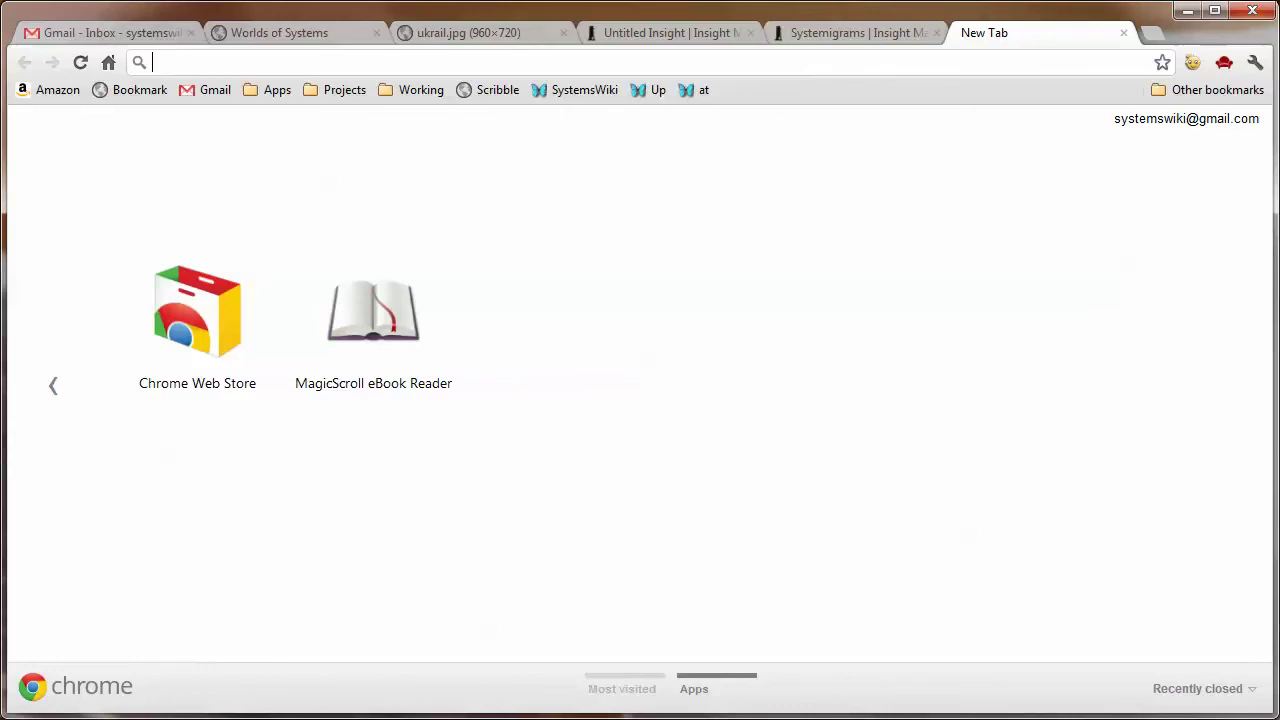
pyautogui.write('money')
pyautogui.press('Return')
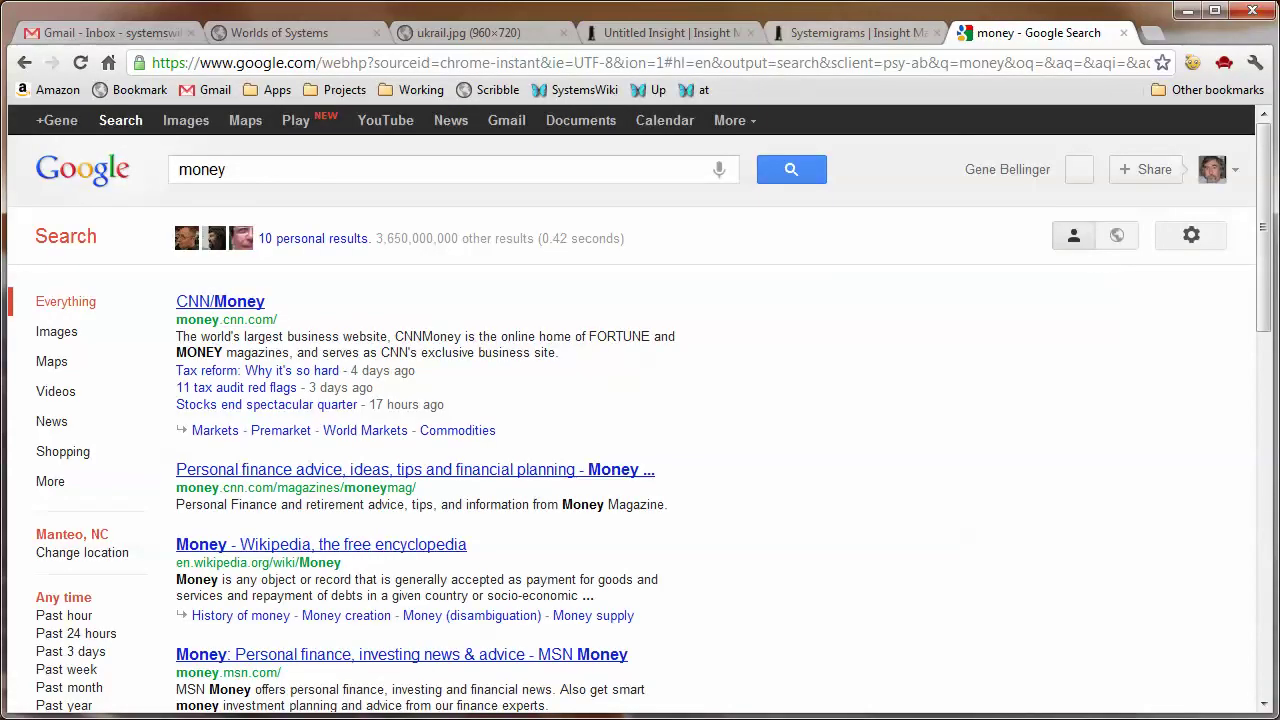
pyautogui.hotkey('ctrl', '4')
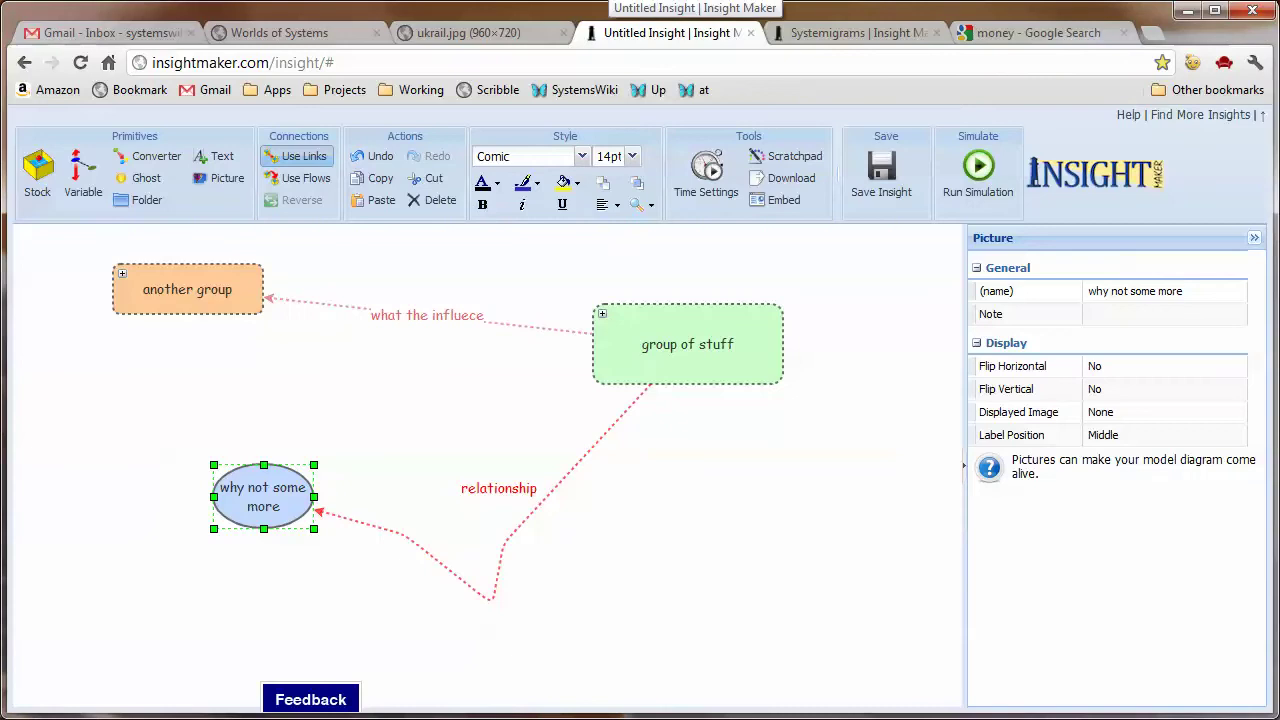
pyautogui.hotkey('ctrl', '6')
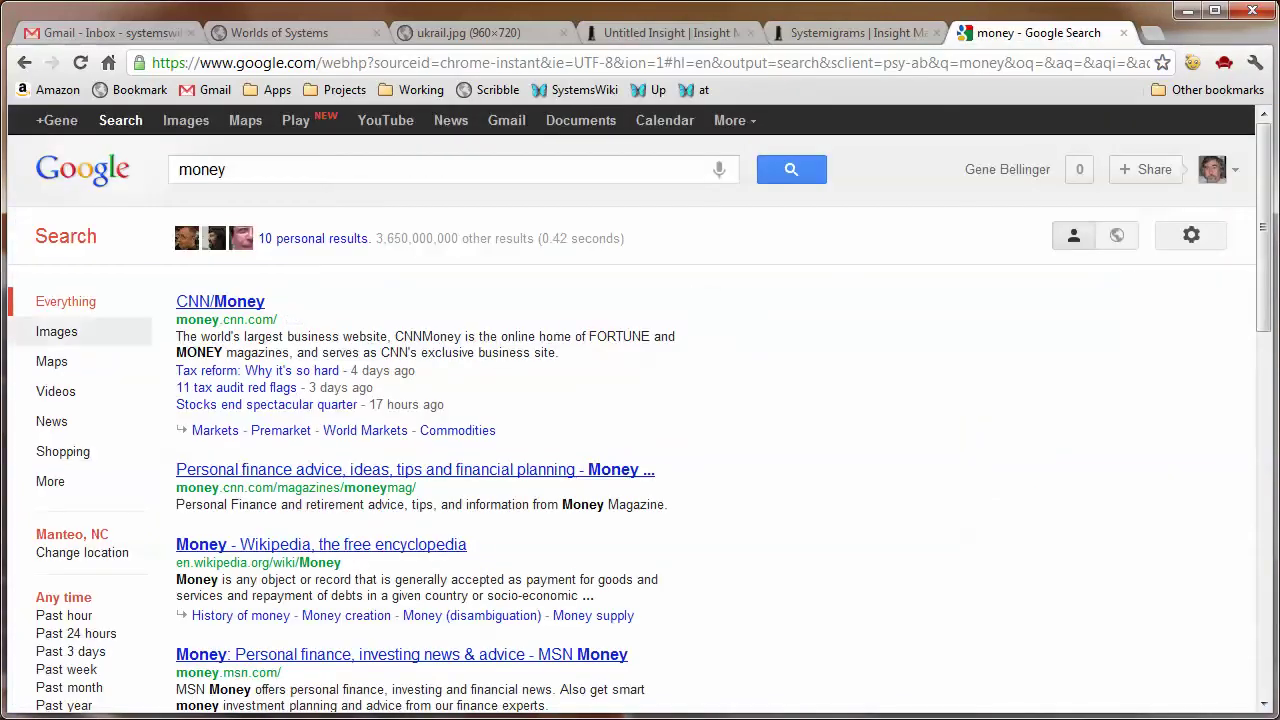
# Step: Show the Google image results for "money"
pyautogui.click(56, 331)
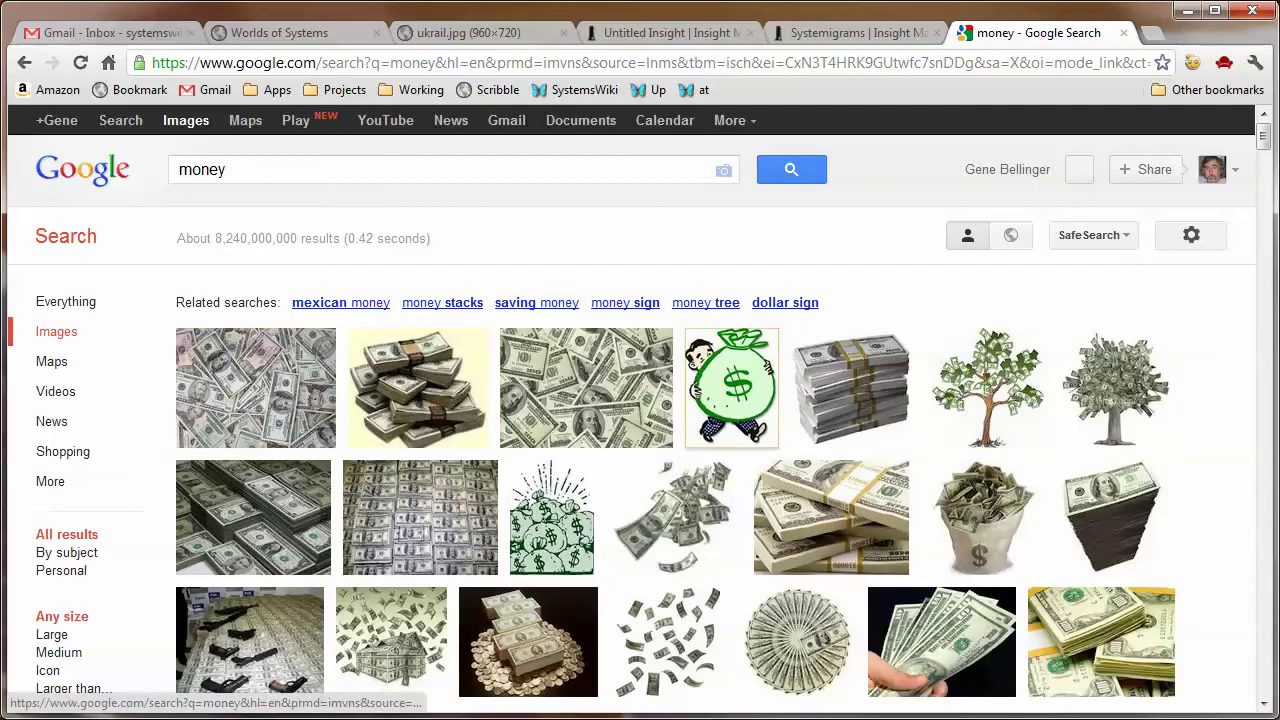
pyautogui.rightClick(741, 379)
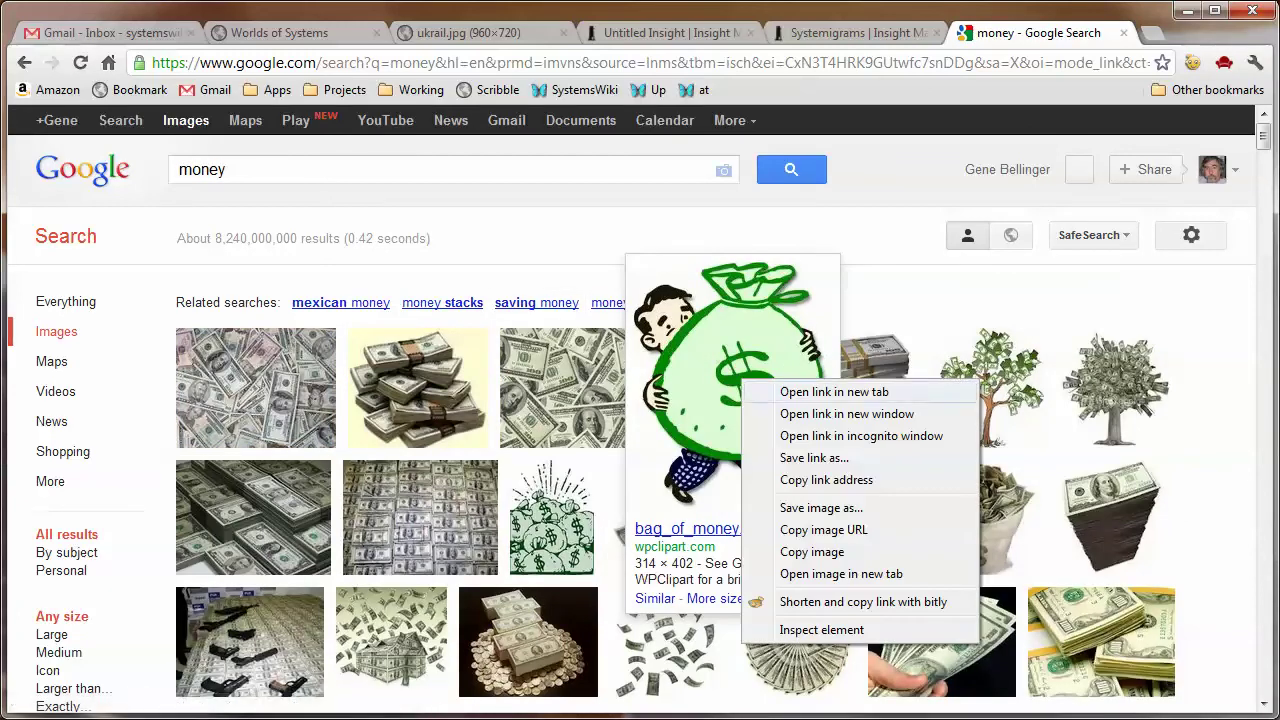
pyautogui.click(834, 391)
pyautogui.hotkey('ctrl', 'Tab')
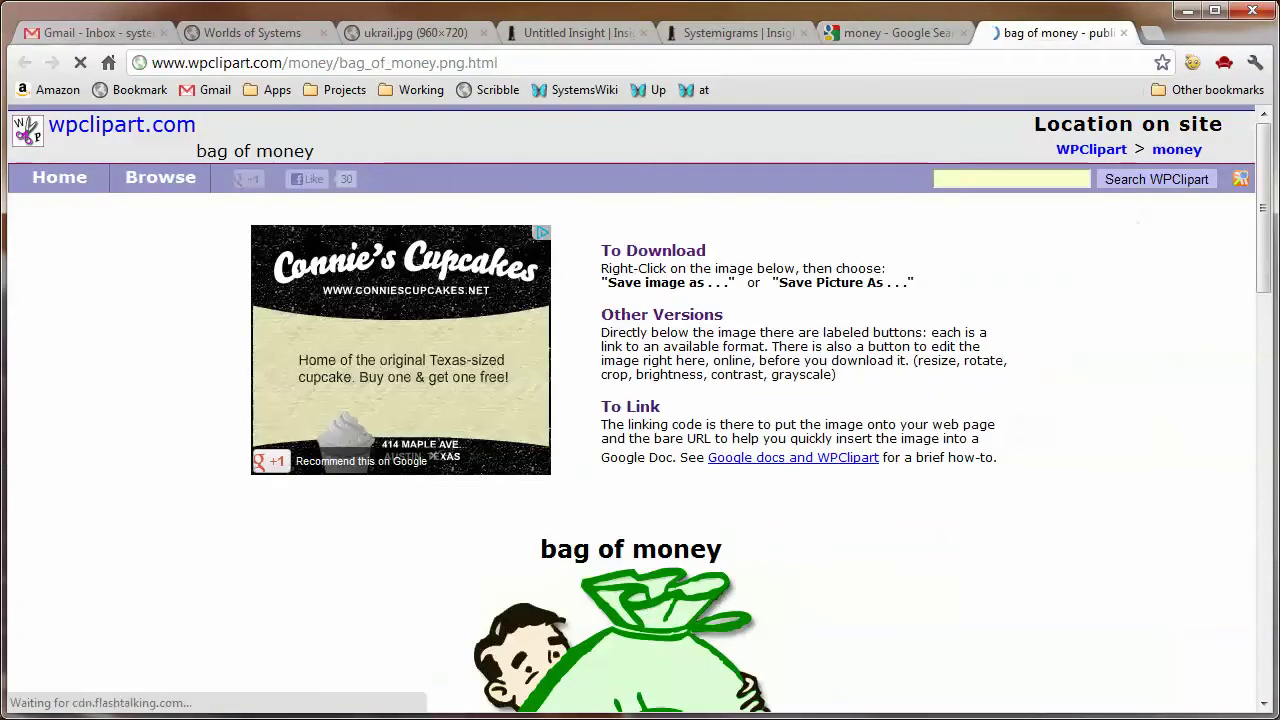
pyautogui.hotkey('ctrl', 'w')
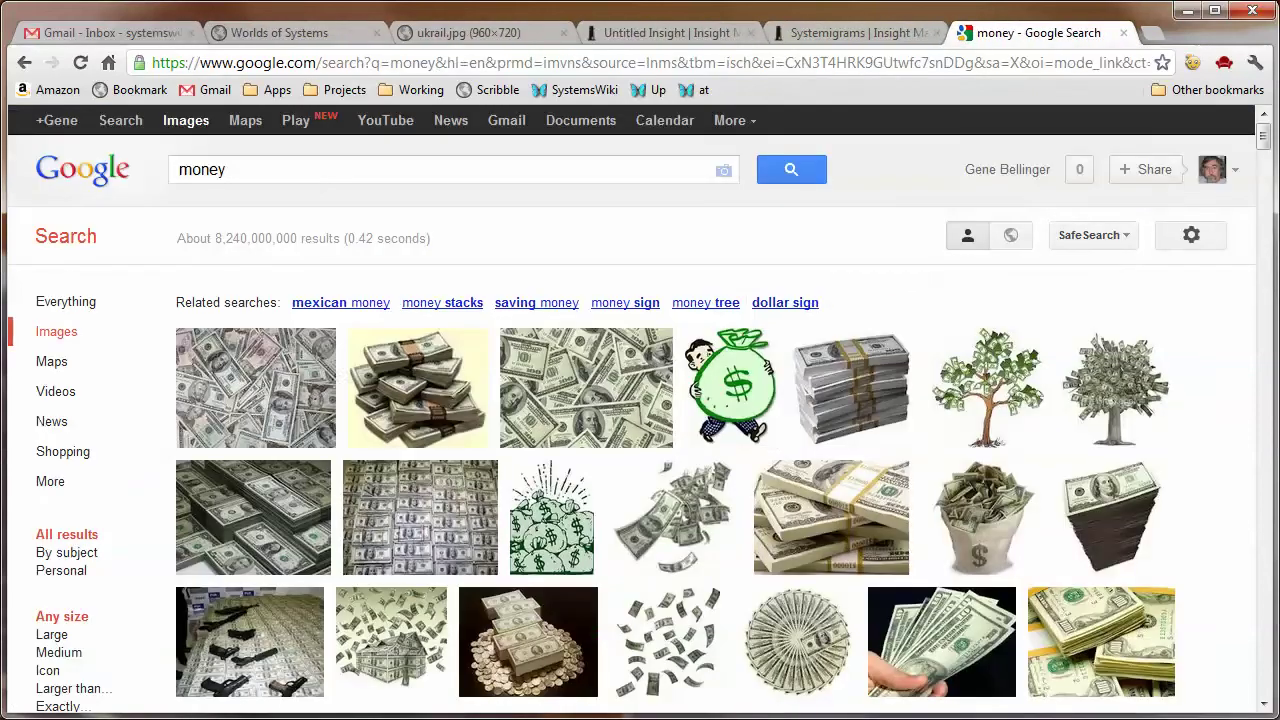
pyautogui.rightClick(745, 381)
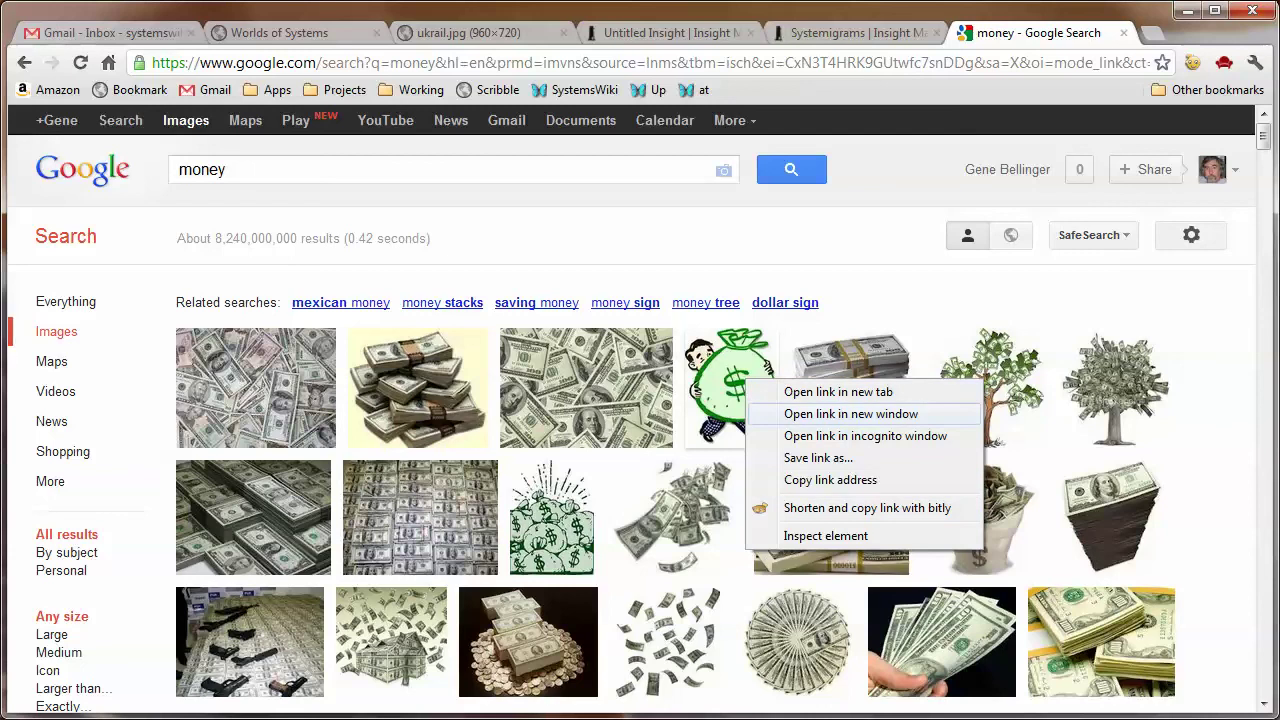
pyautogui.click(838, 391)
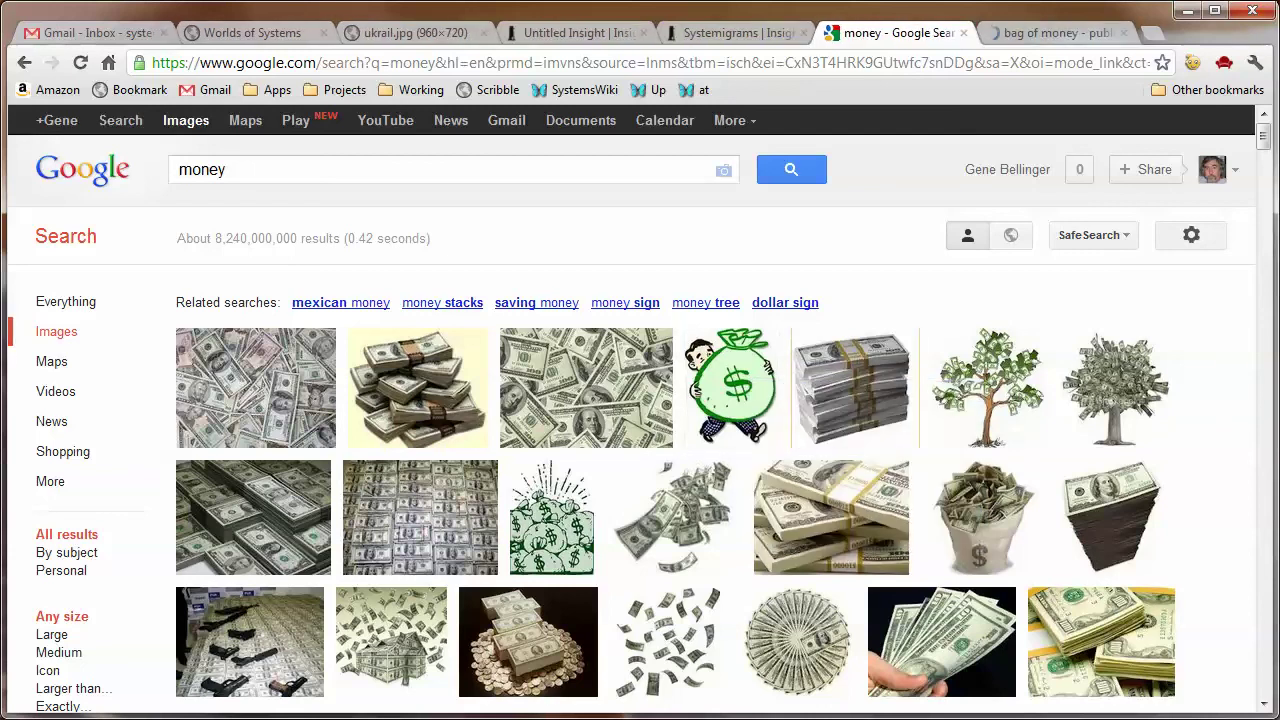
pyautogui.click(1060, 32)
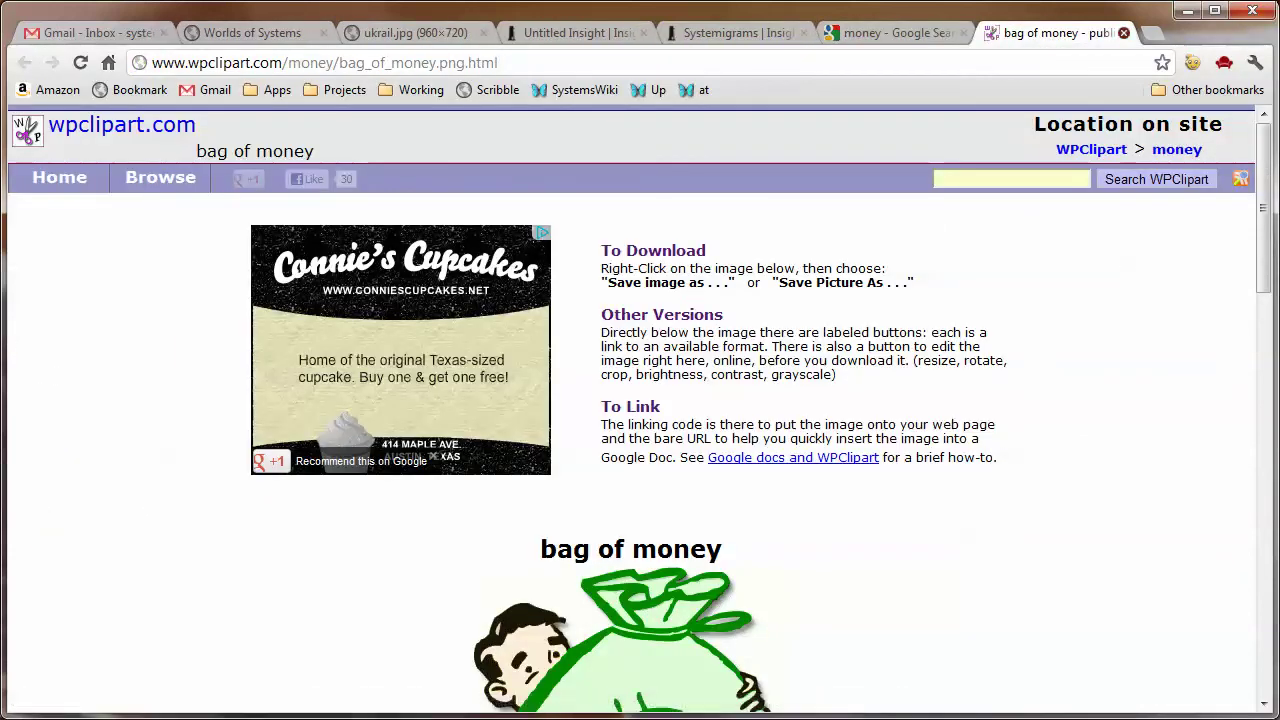
pyautogui.click(1124, 32)
pyautogui.rightClick(724, 397)
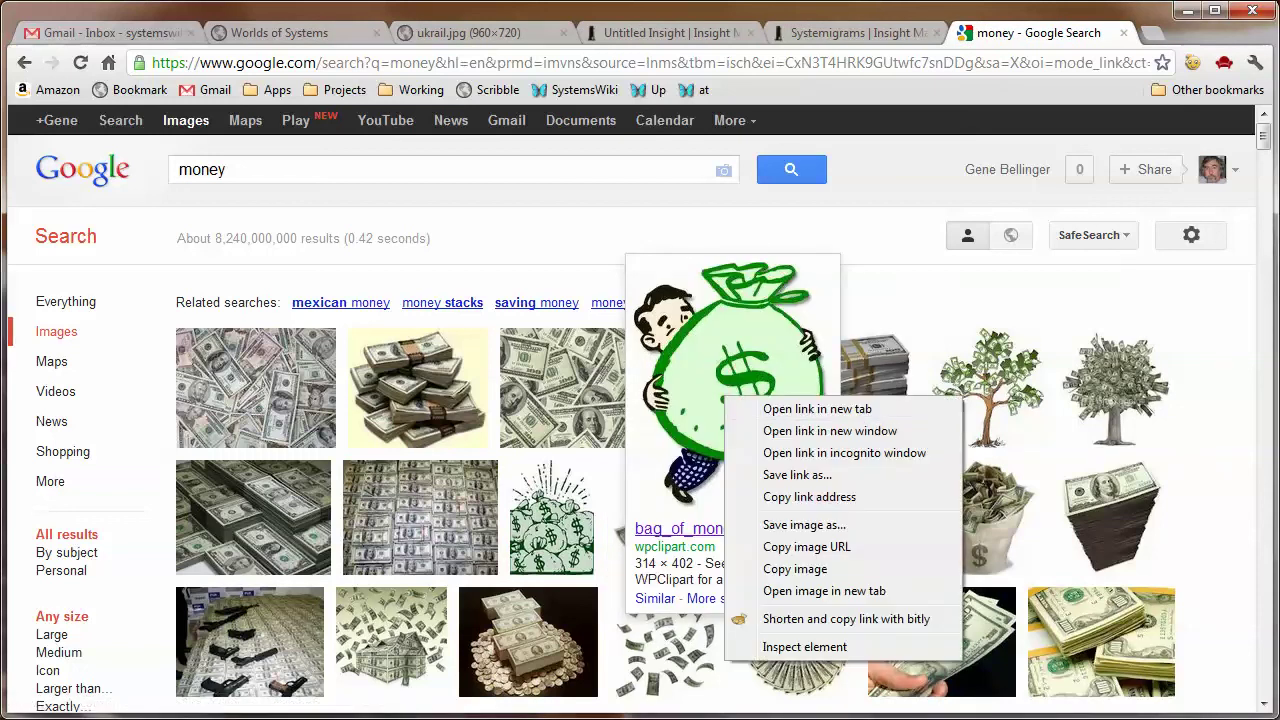
pyautogui.press('Escape')
# Step: Open the universitychic.com image of scattered hundred-dollar bills in a new browser tab and copy its image URL
pyautogui.rightClick(554, 369)
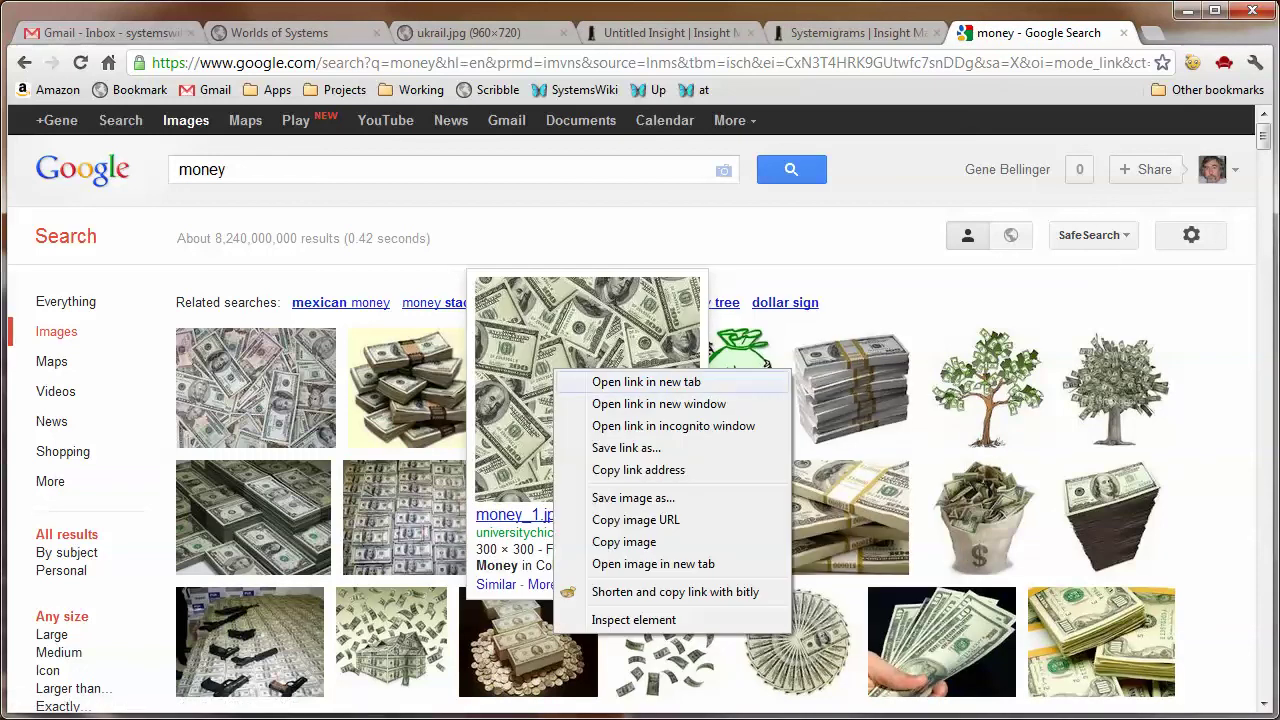
pyautogui.click(646, 381)
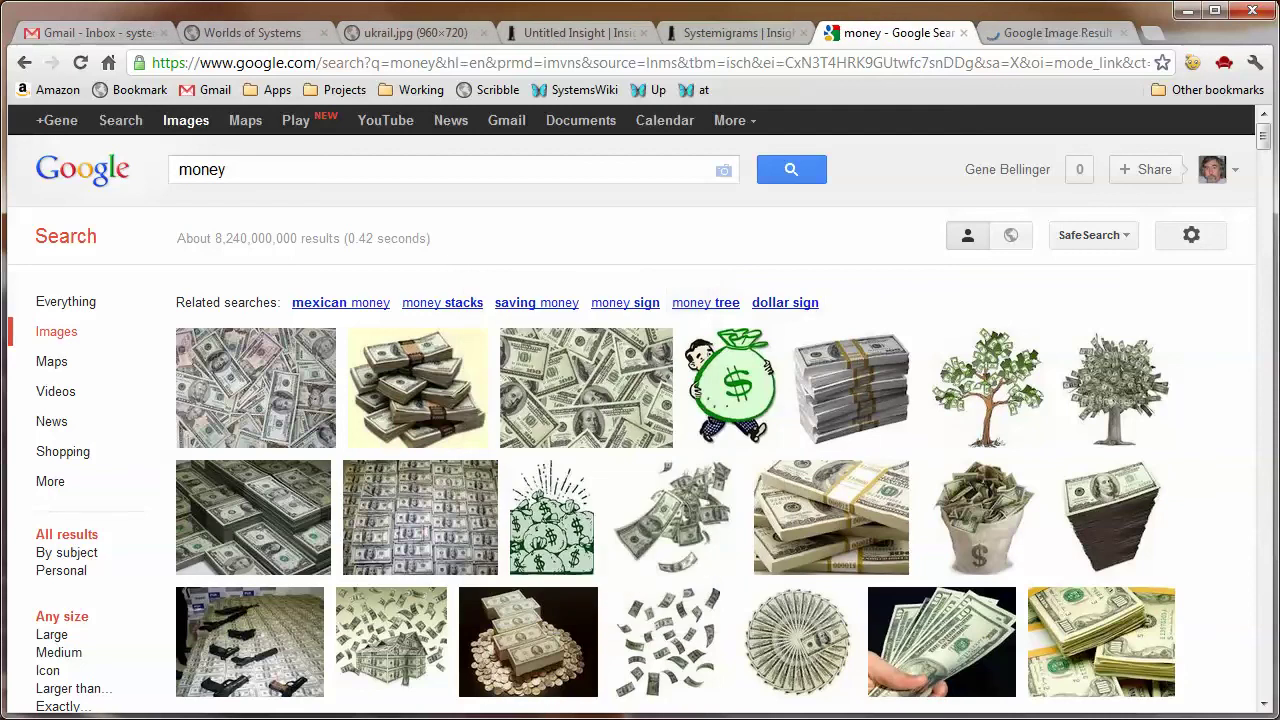
pyautogui.click(1050, 32)
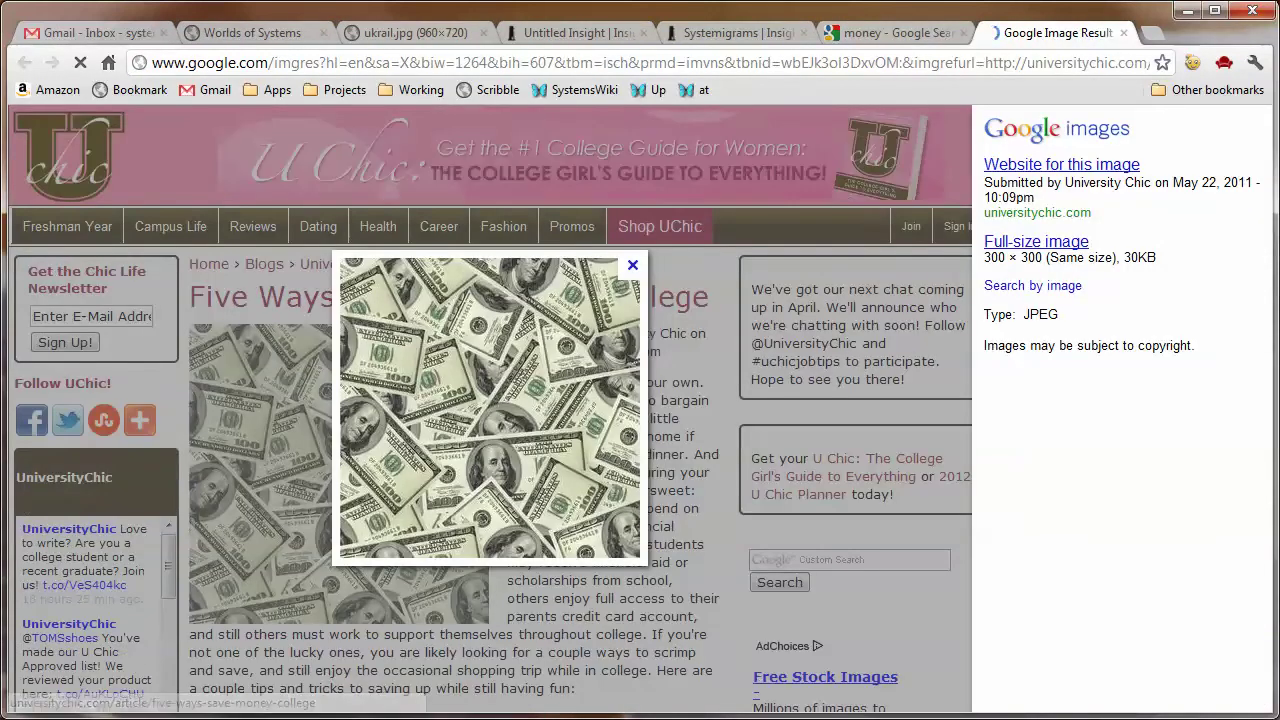
pyautogui.rightClick(486, 364)
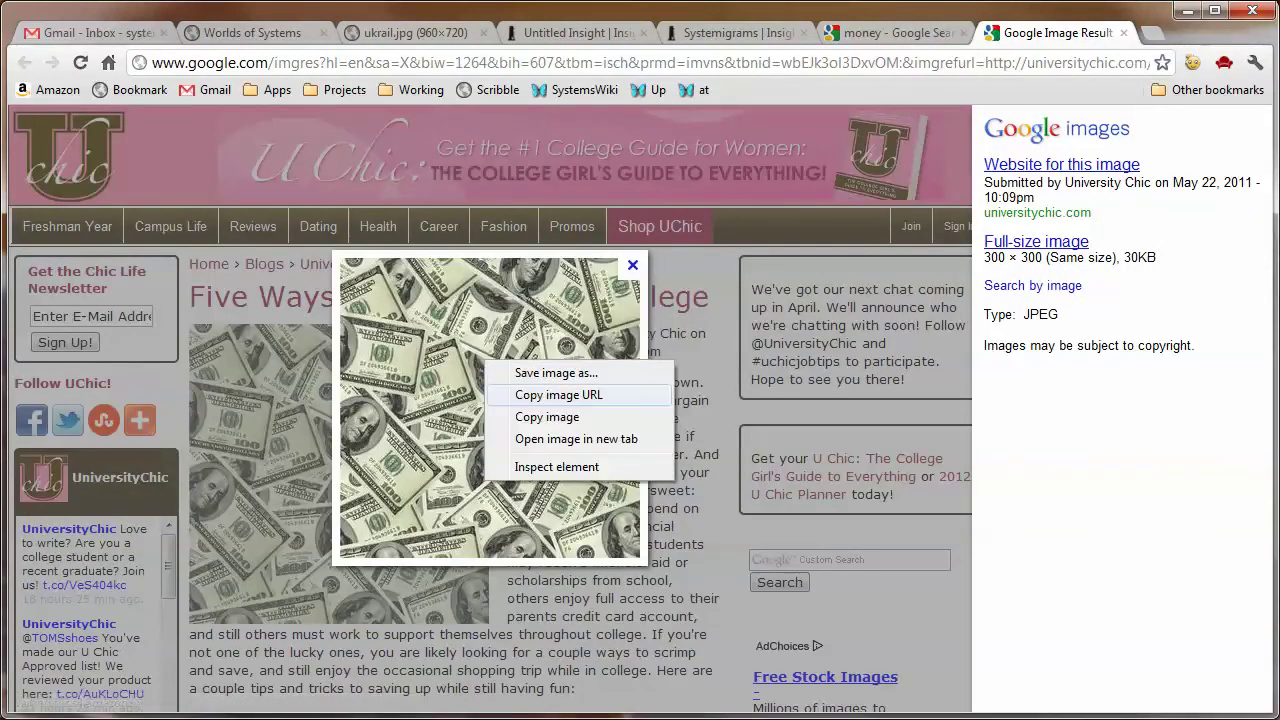
pyautogui.click(559, 395)
# Step: Return to the Insight Maker diagram and set the displayed image of "why not some more" to the copied money_1.jpeg URL
pyautogui.click(575, 32)
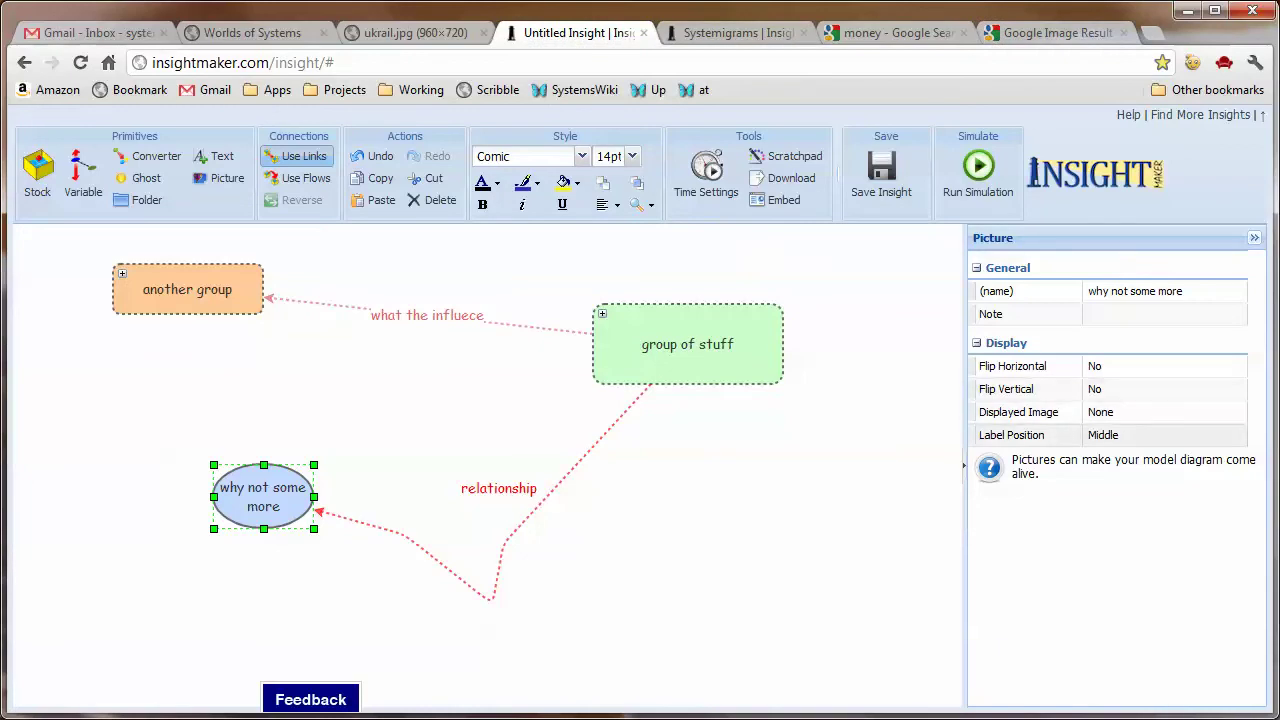
pyautogui.click(1108, 412)
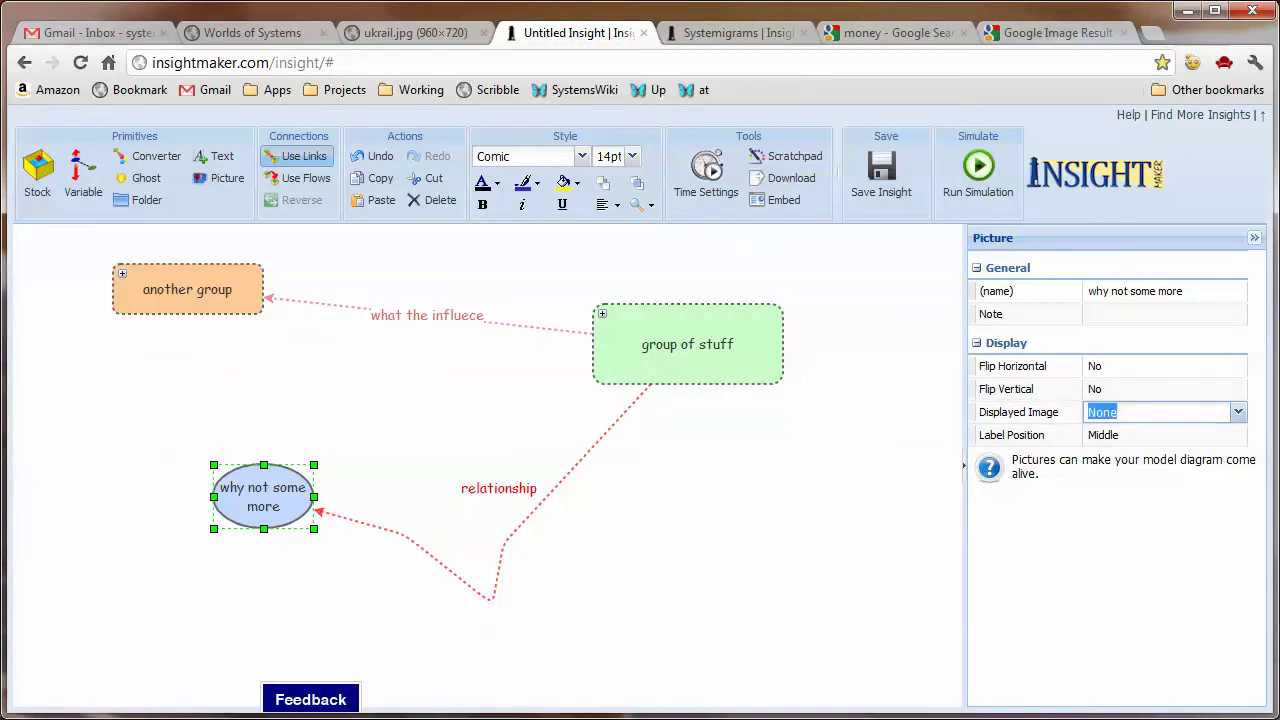
pyautogui.hotkey('ctrl', 'v')
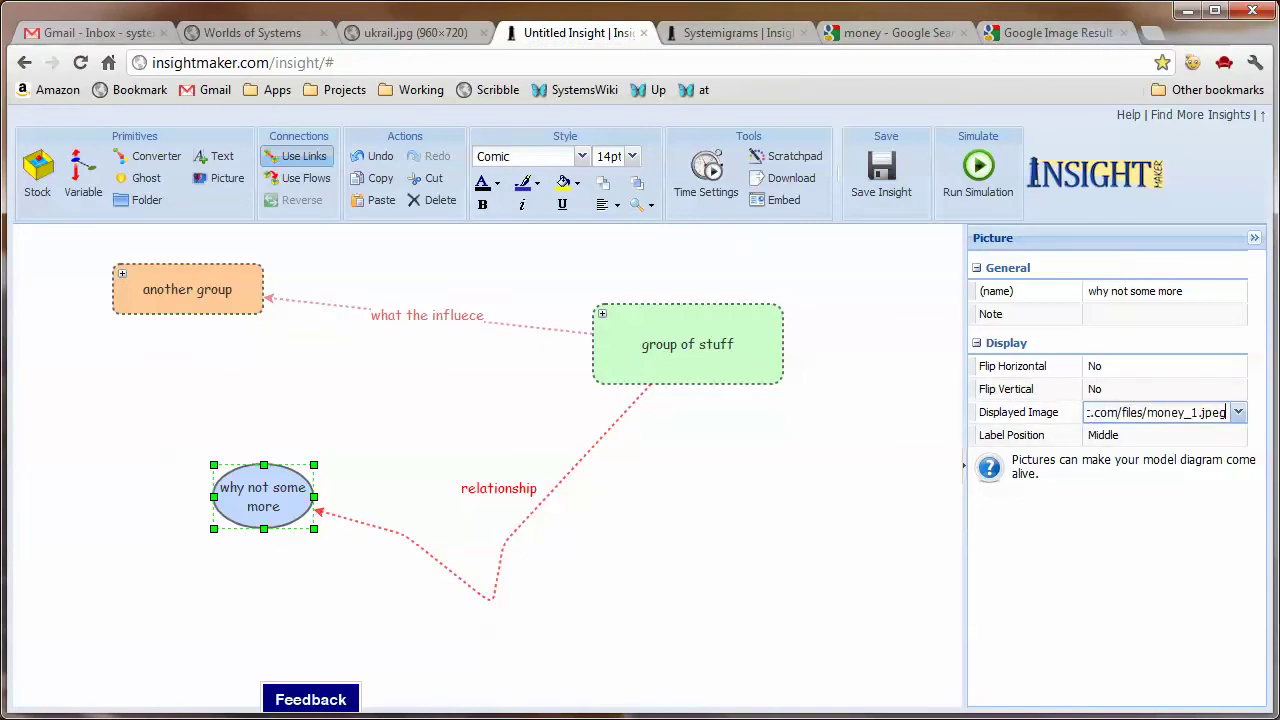
pyautogui.click(1164, 435)
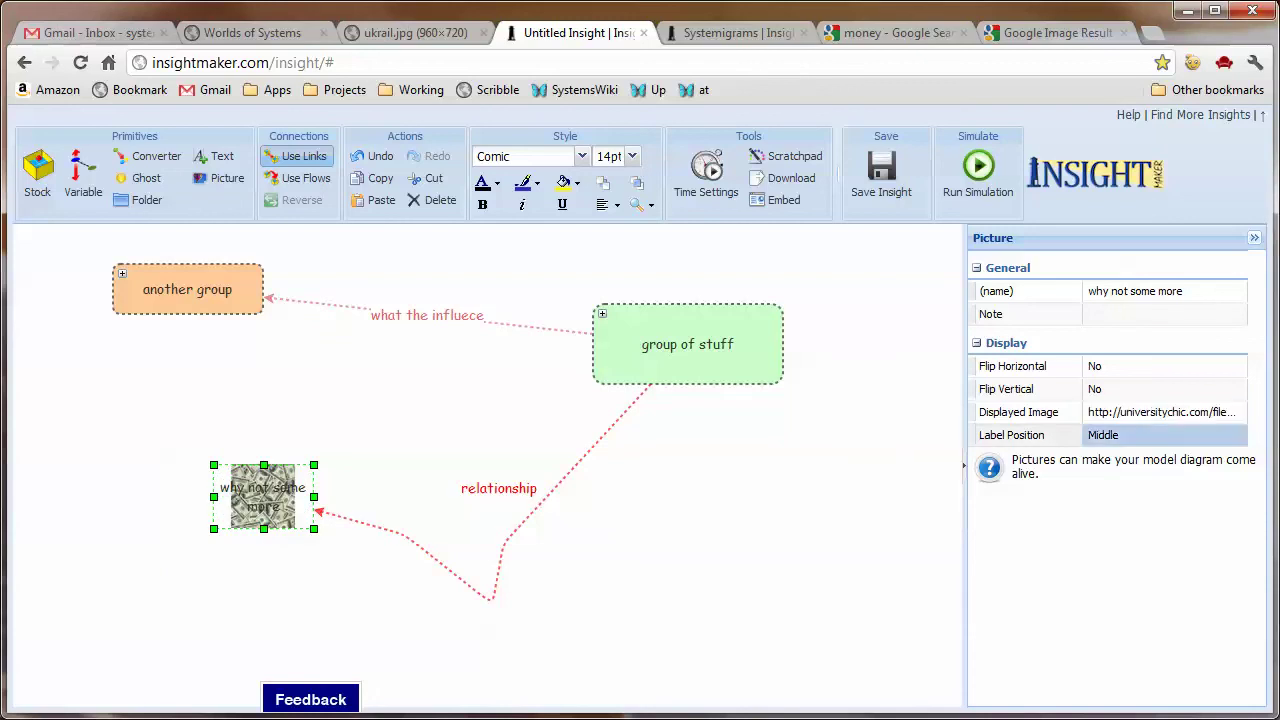
# Step: Try the Left label position for the "why not some more" picture, and settle on Bottom
pyautogui.click(1238, 435)
pyautogui.click(1098, 536)
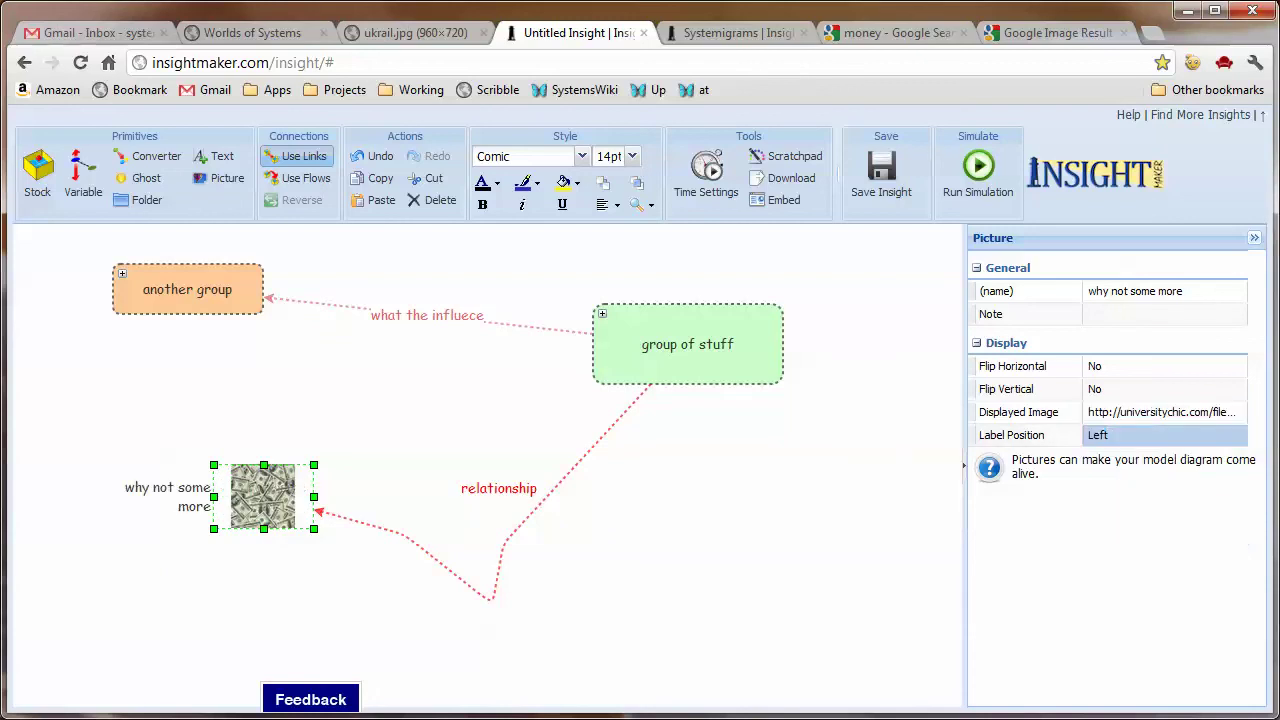
pyautogui.click(1160, 435)
pyautogui.click(1238, 435)
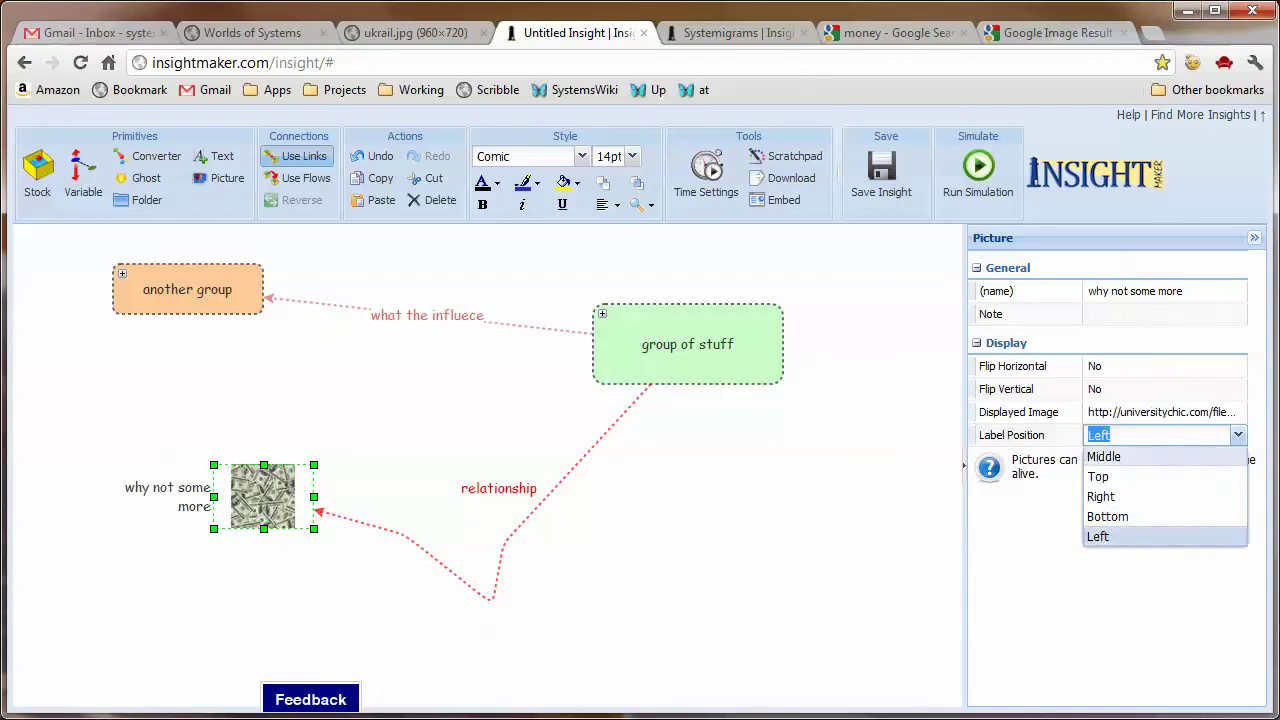
pyautogui.click(1107, 516)
pyautogui.click(640, 500)
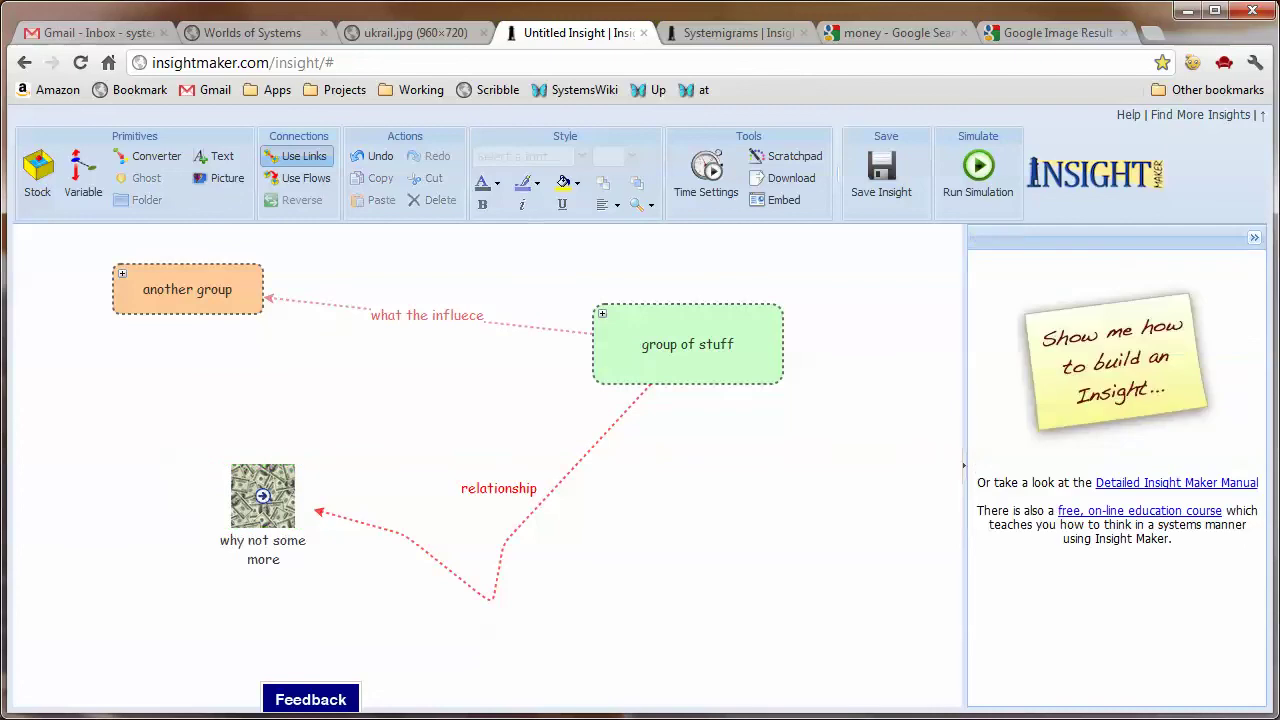
# Step: Enlarge the "why not some more" money picture to about twice its size and move it left and slightly up
pyautogui.click(262, 496)
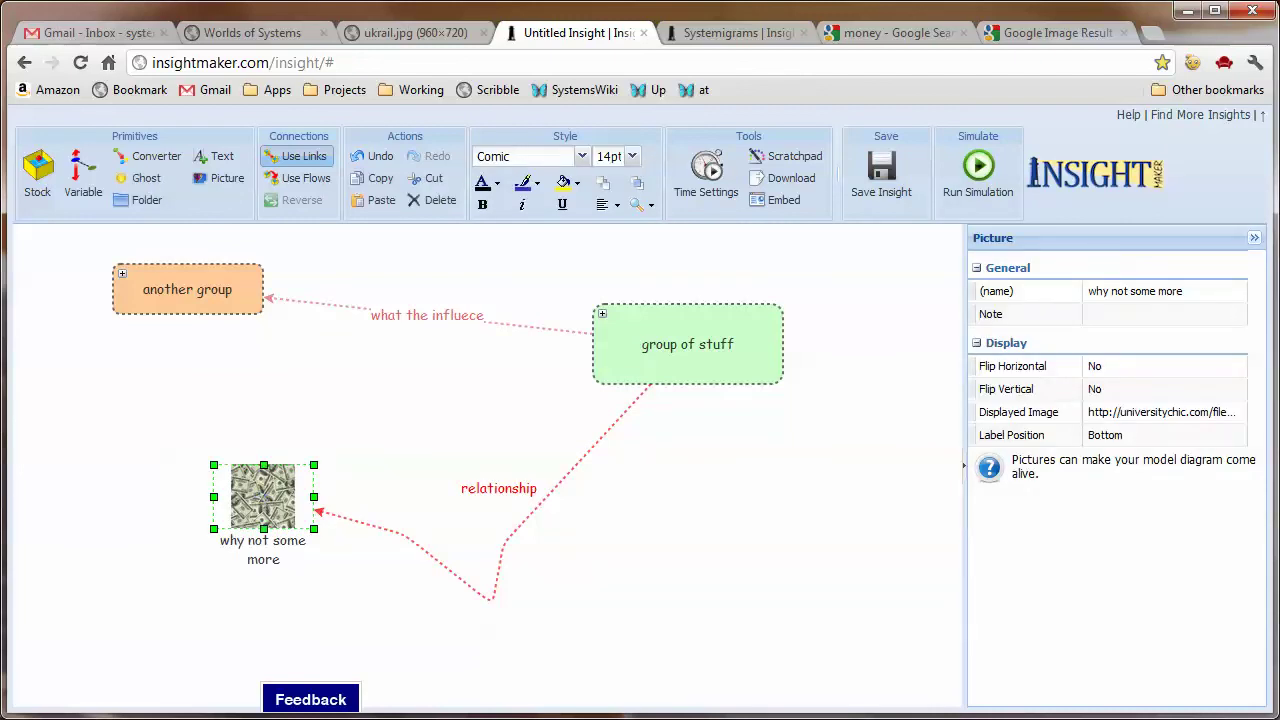
pyautogui.moveTo(313, 528); pyautogui.dragTo(343, 594)
pyautogui.click(400, 620)
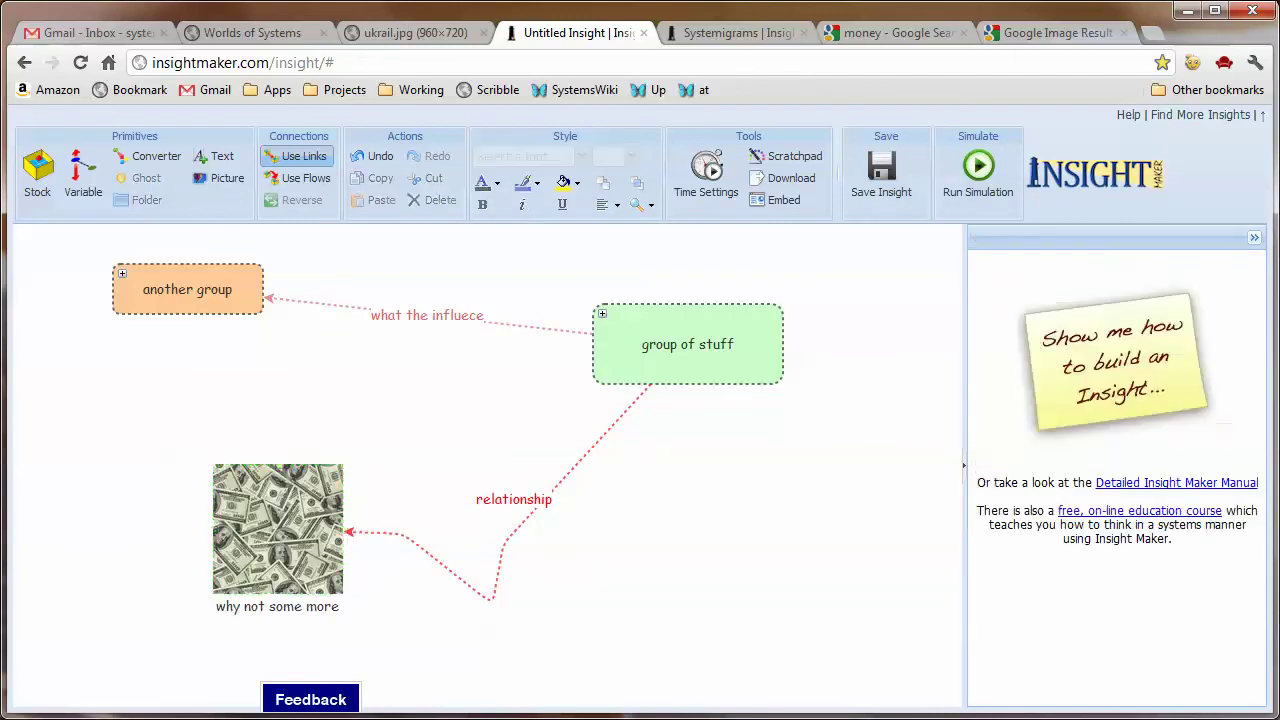
pyautogui.moveTo(278, 529); pyautogui.dragTo(238, 519)
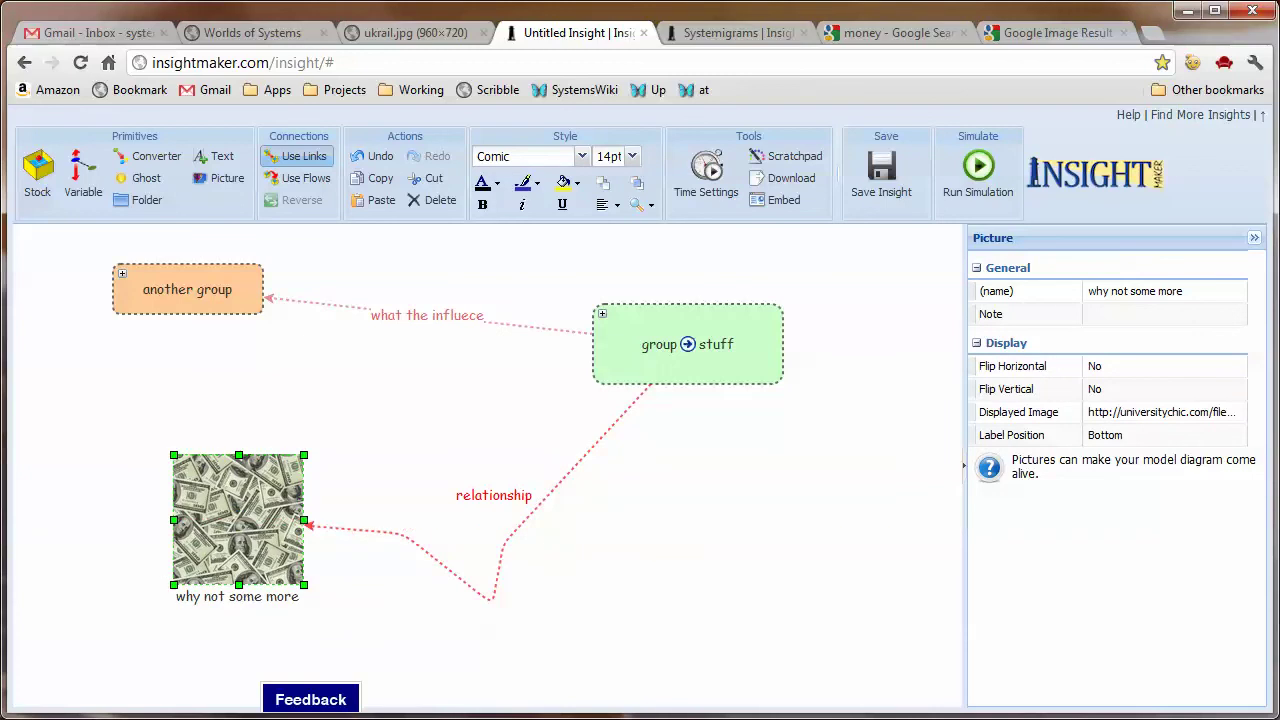
# Step: Expand the "group of stuff" folder and set the displayed image of its "various stuff" oval to the copied money image URL
pyautogui.click(688, 344)
pyautogui.click(602, 313)
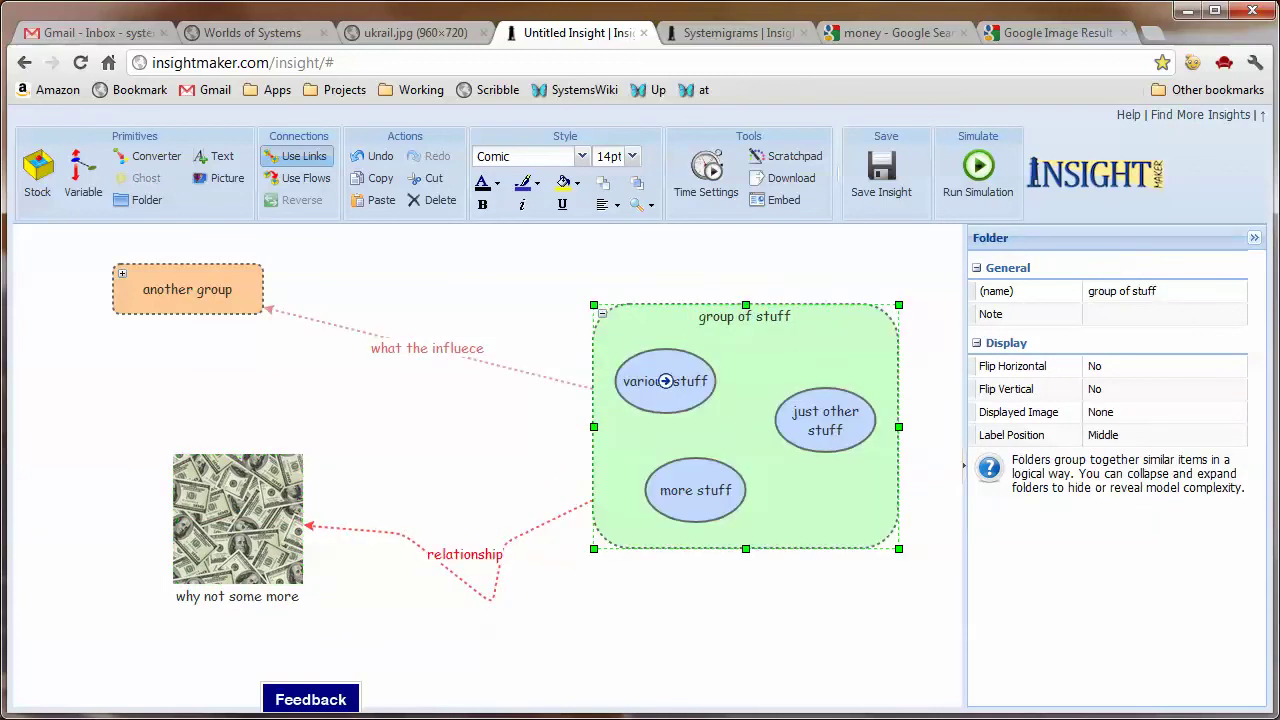
pyautogui.click(665, 381)
pyautogui.click(1150, 412)
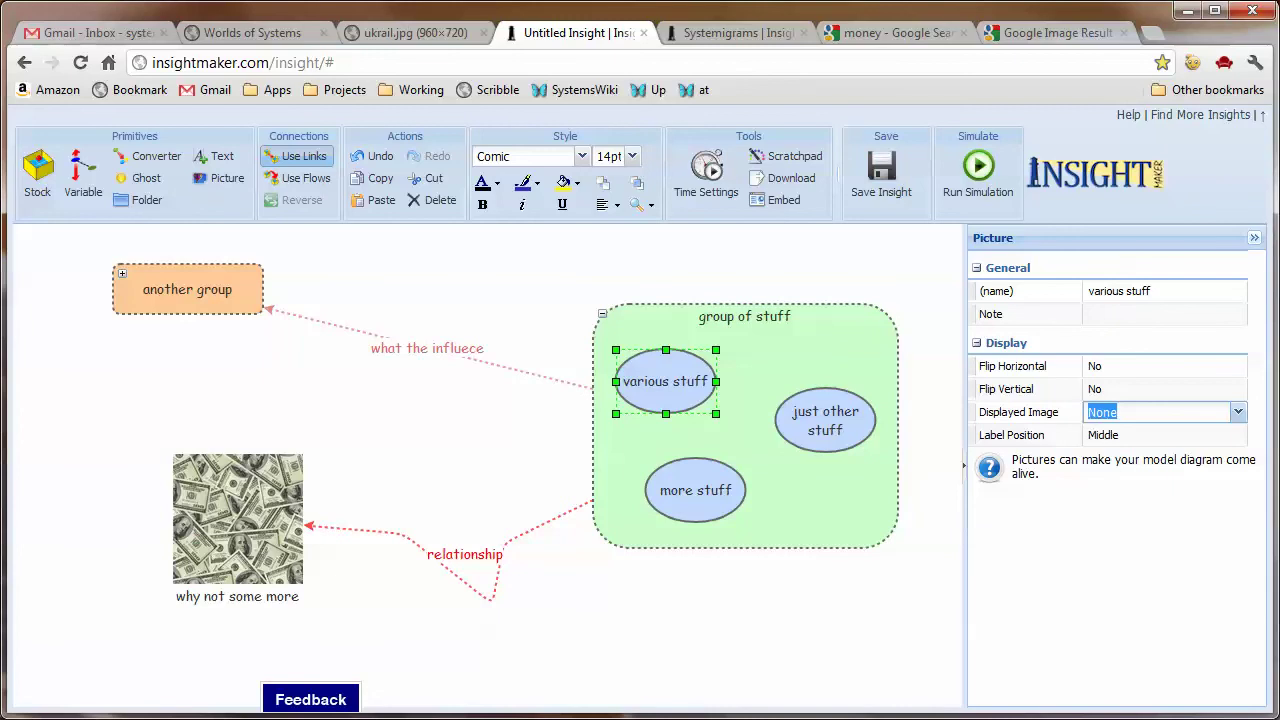
pyautogui.hotkey('ctrl', 'v')
pyautogui.click(930, 426)
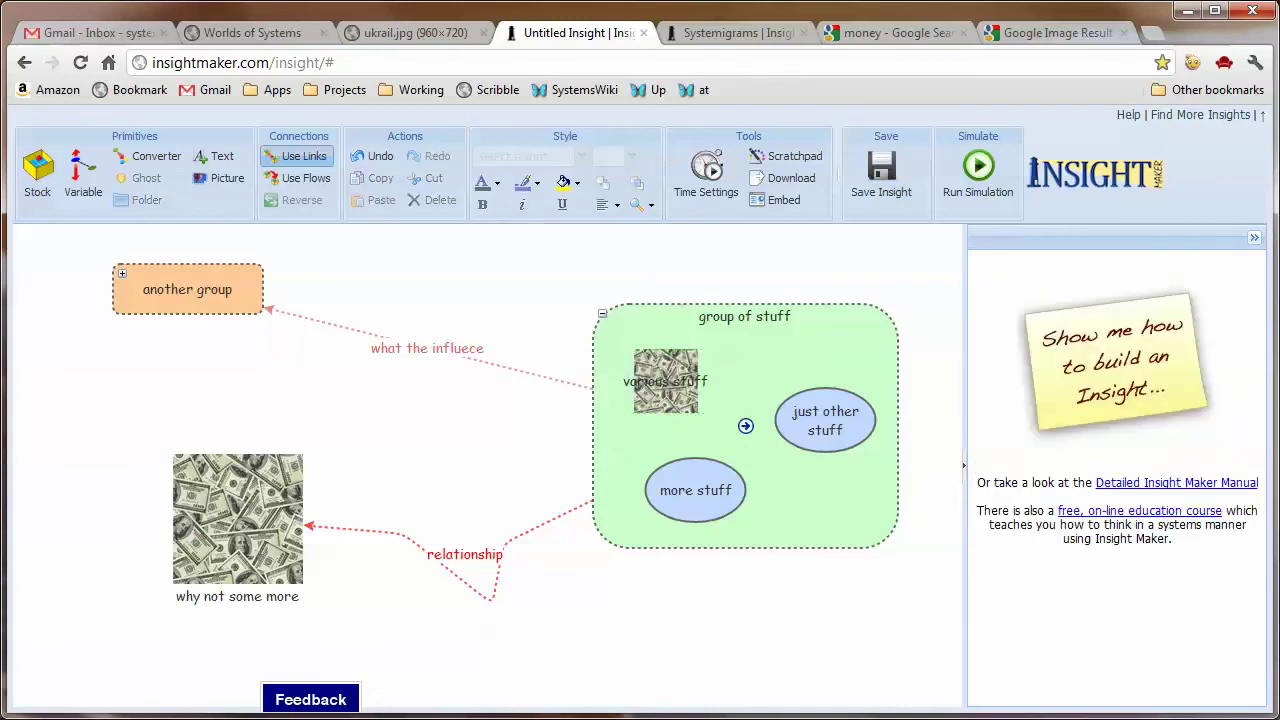
# Step: Enlarge the "various stuff" picture slightly and set its label position to Bottom
pyautogui.click(665, 381)
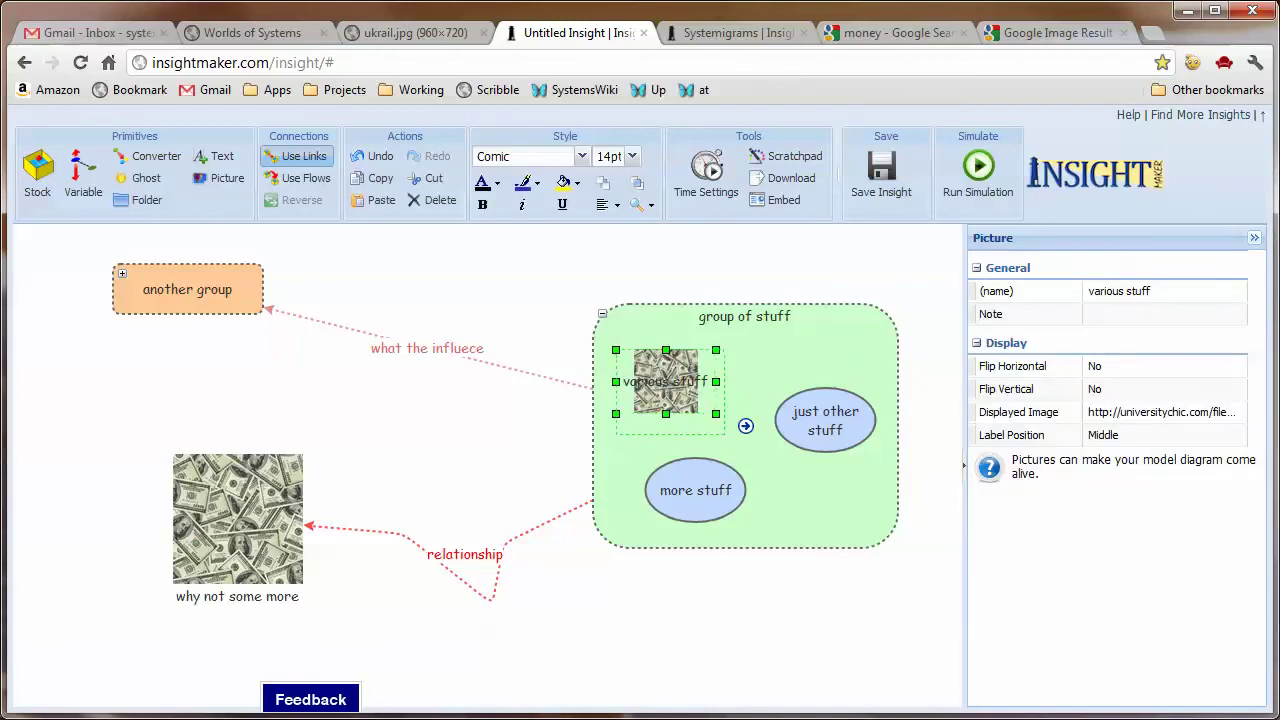
pyautogui.moveTo(716, 414); pyautogui.dragTo(724, 435)
pyautogui.click(1163, 435)
pyautogui.click(1238, 435)
pyautogui.click(1107, 516)
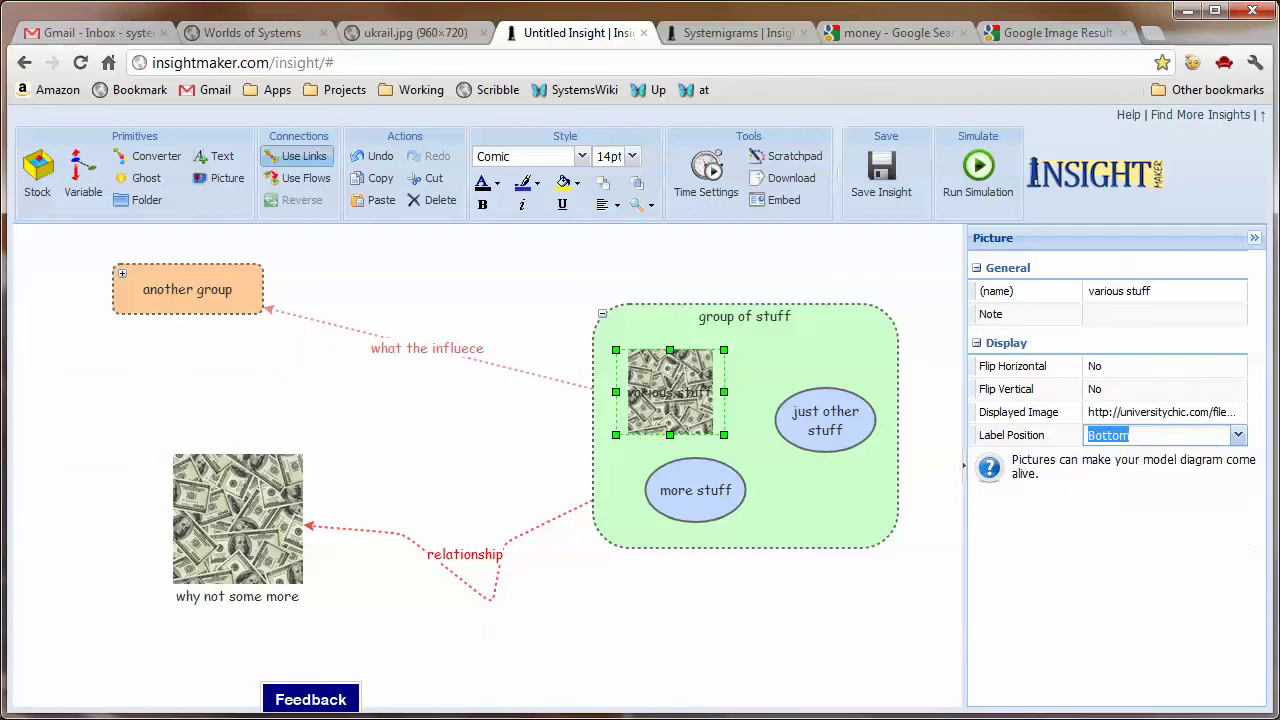
pyautogui.click(930, 470)
# Step: Collapse the "group of stuff" folder and set its displayed image to the copied money_1.jpeg URL
pyautogui.click(746, 426)
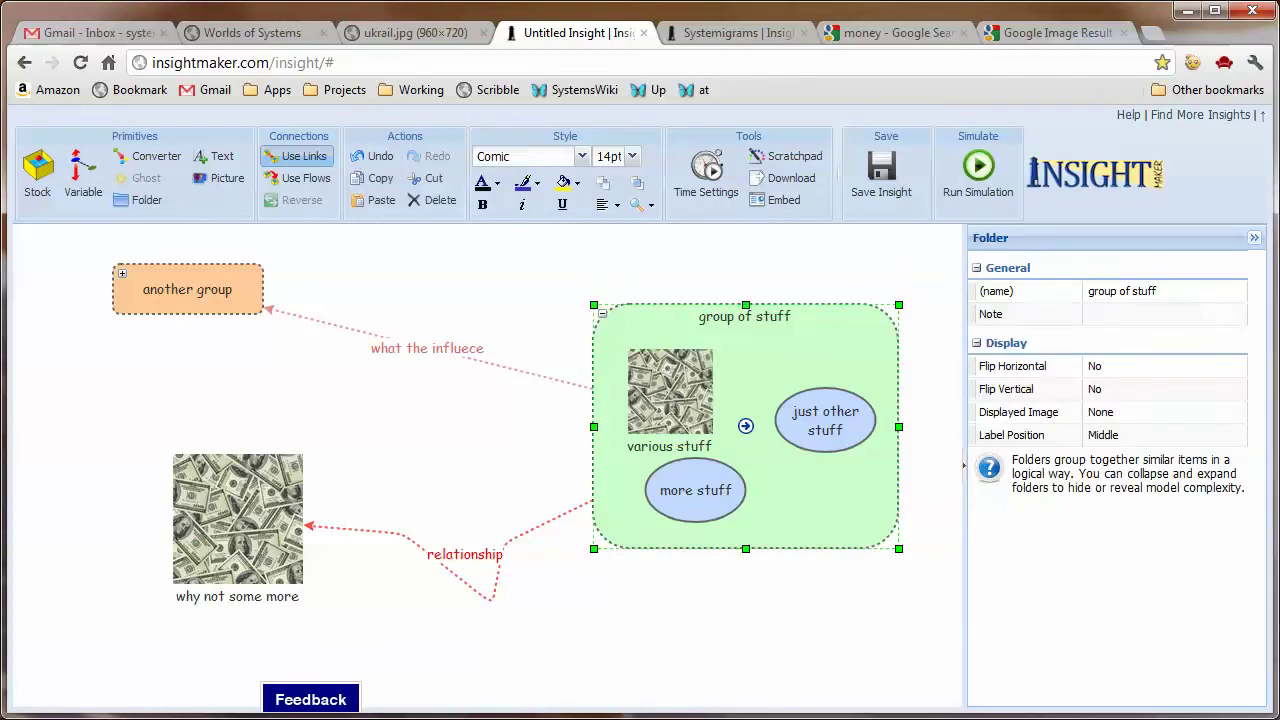
pyautogui.click(602, 313)
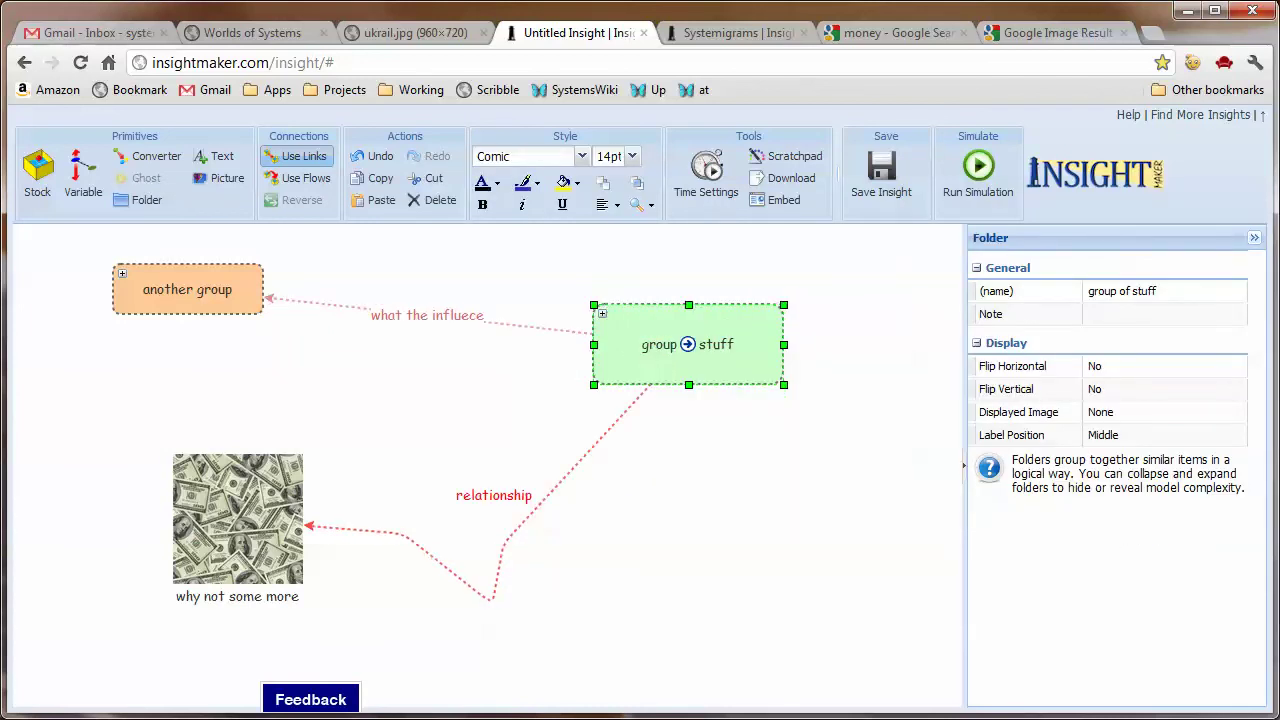
pyautogui.click(1160, 412)
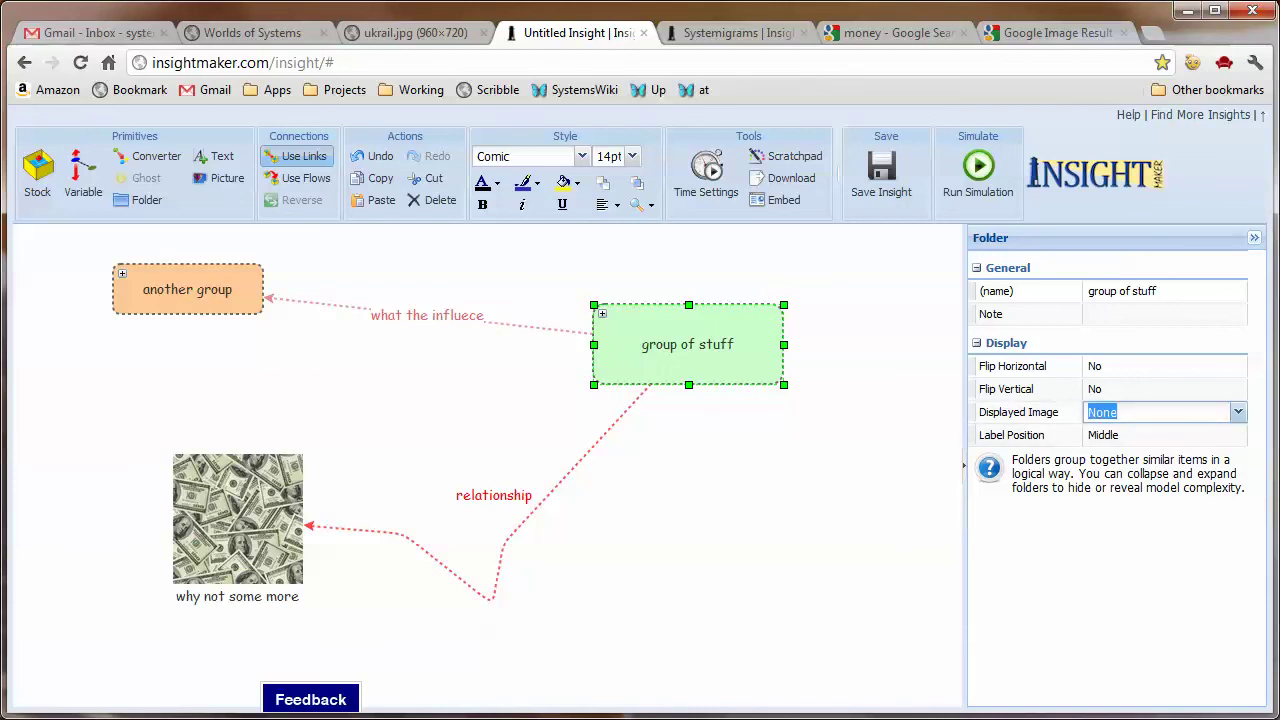
pyautogui.write('http://universitychic.com/files/money_1.jpg')
pyautogui.press('Tab')
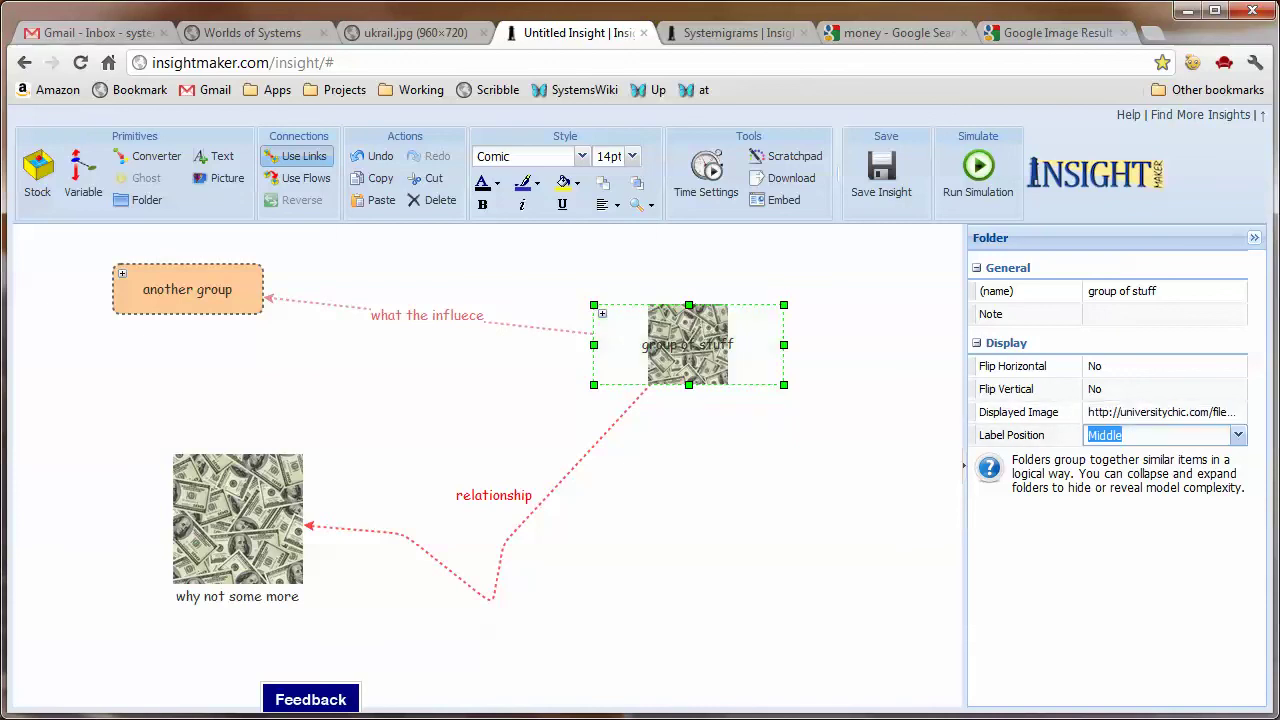
pyautogui.click(1238, 435)
pyautogui.click(850, 420)
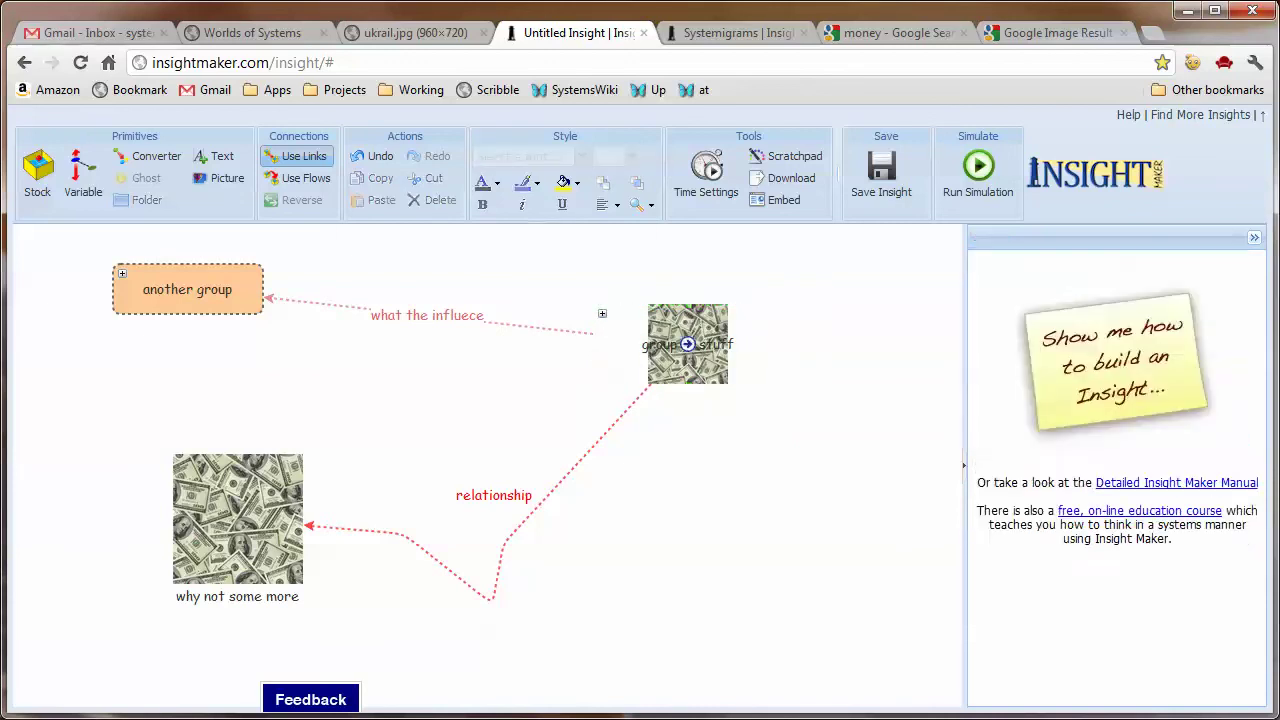
# Step: Resize the collapsed "group of stuff" folder to a larger square and set its label position to Bottom
pyautogui.click(687, 343)
pyautogui.moveTo(689, 384); pyautogui.dragTo(689, 464)
pyautogui.moveTo(773, 474); pyautogui.dragTo(773, 484)
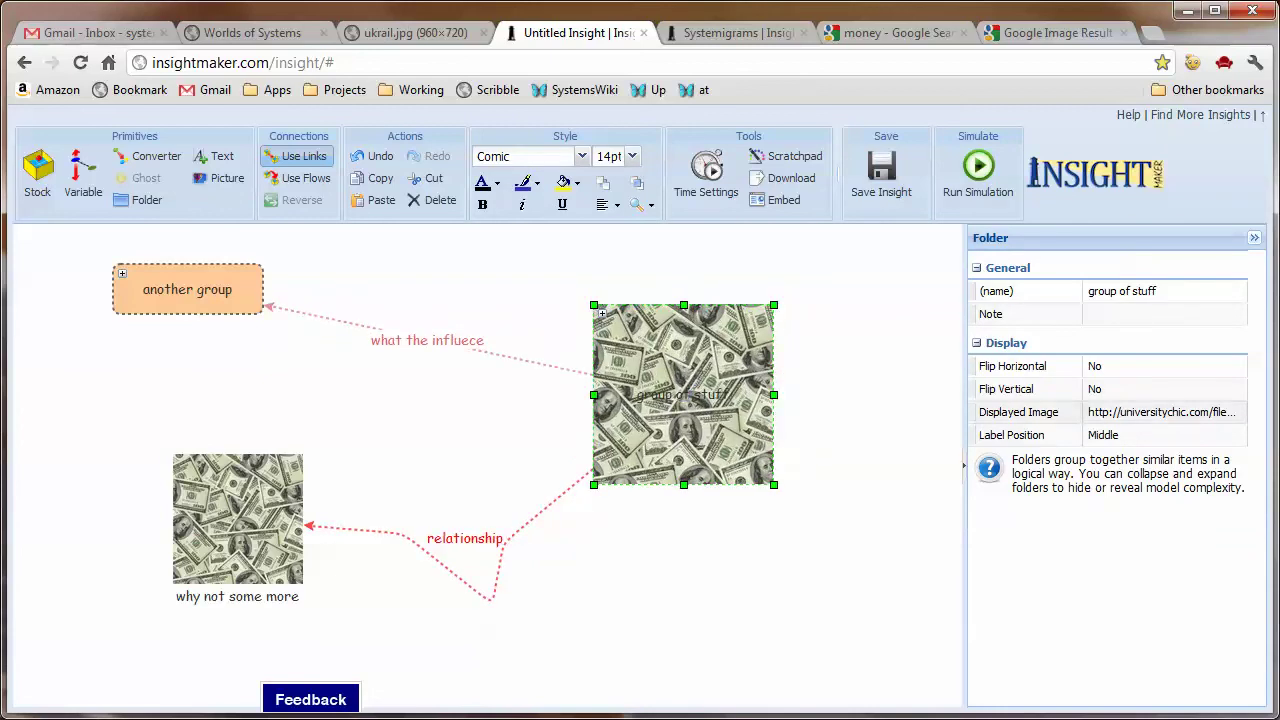
pyautogui.click(1150, 435)
pyautogui.click(1238, 434)
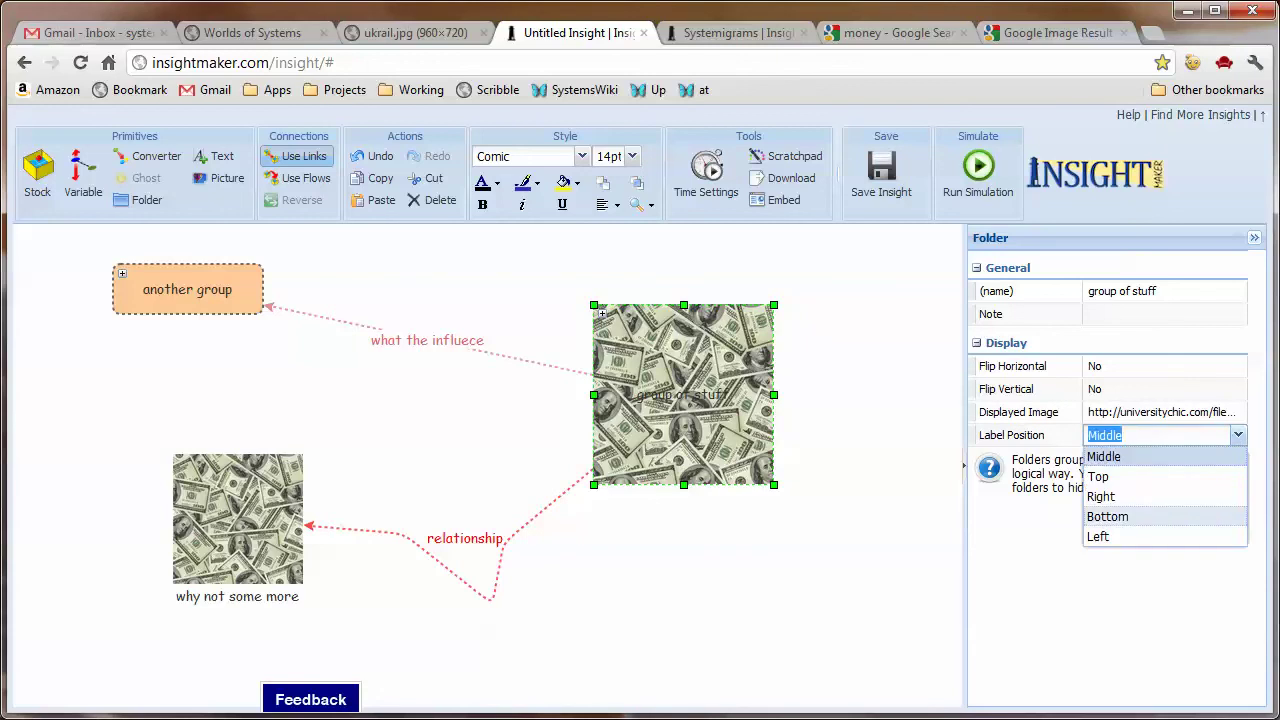
pyautogui.click(1107, 516)
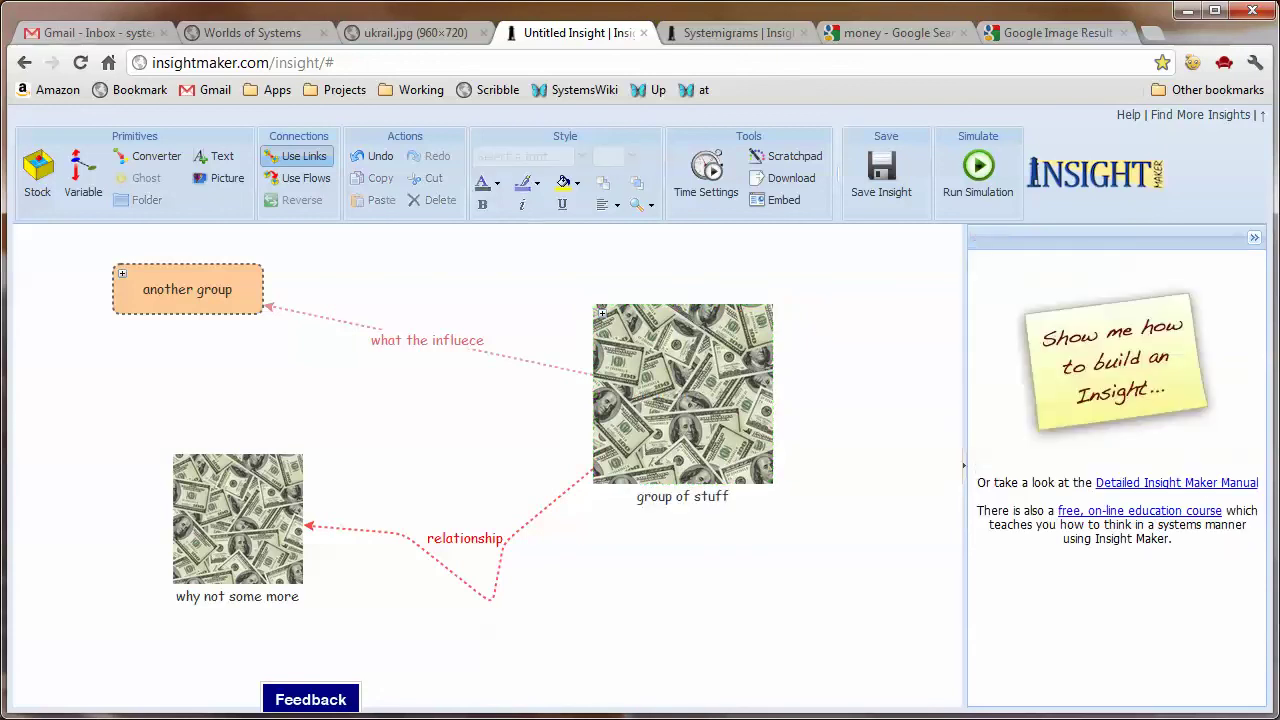
# Step: Expand the "group of stuff" folder to view its contents and collapse it again
pyautogui.doubleClick(682, 393)
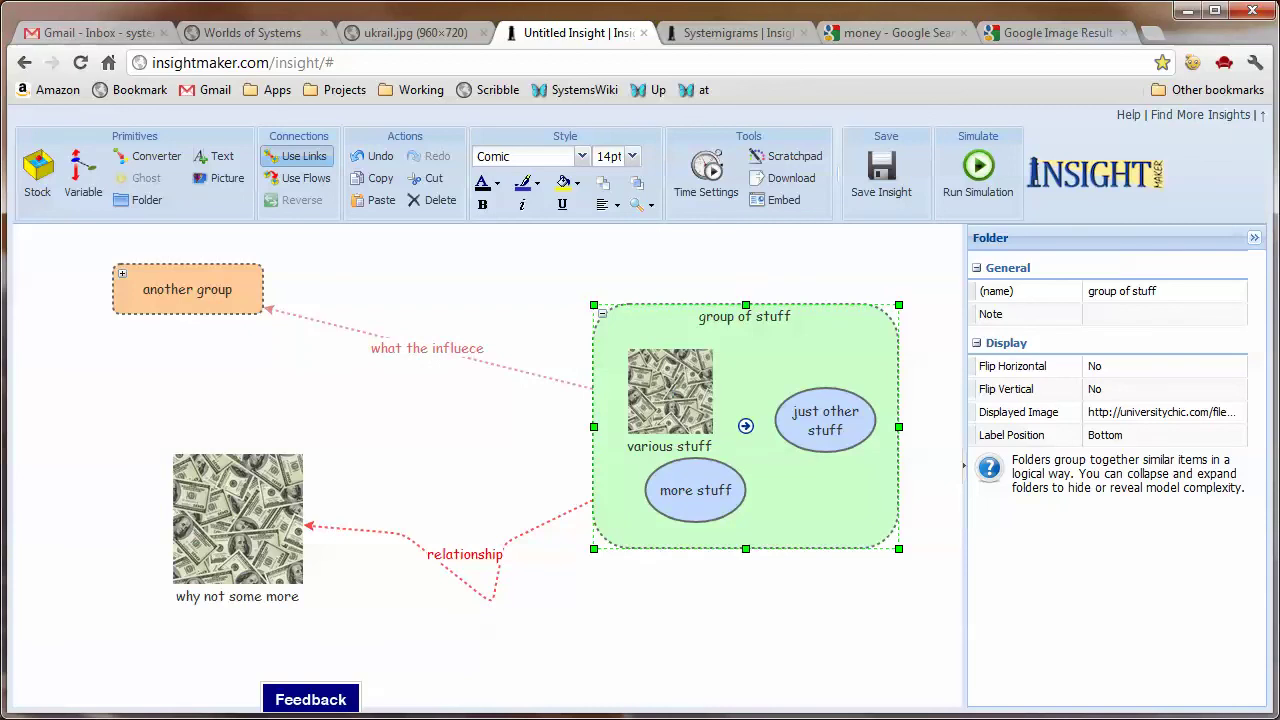
pyautogui.doubleClick(745, 426)
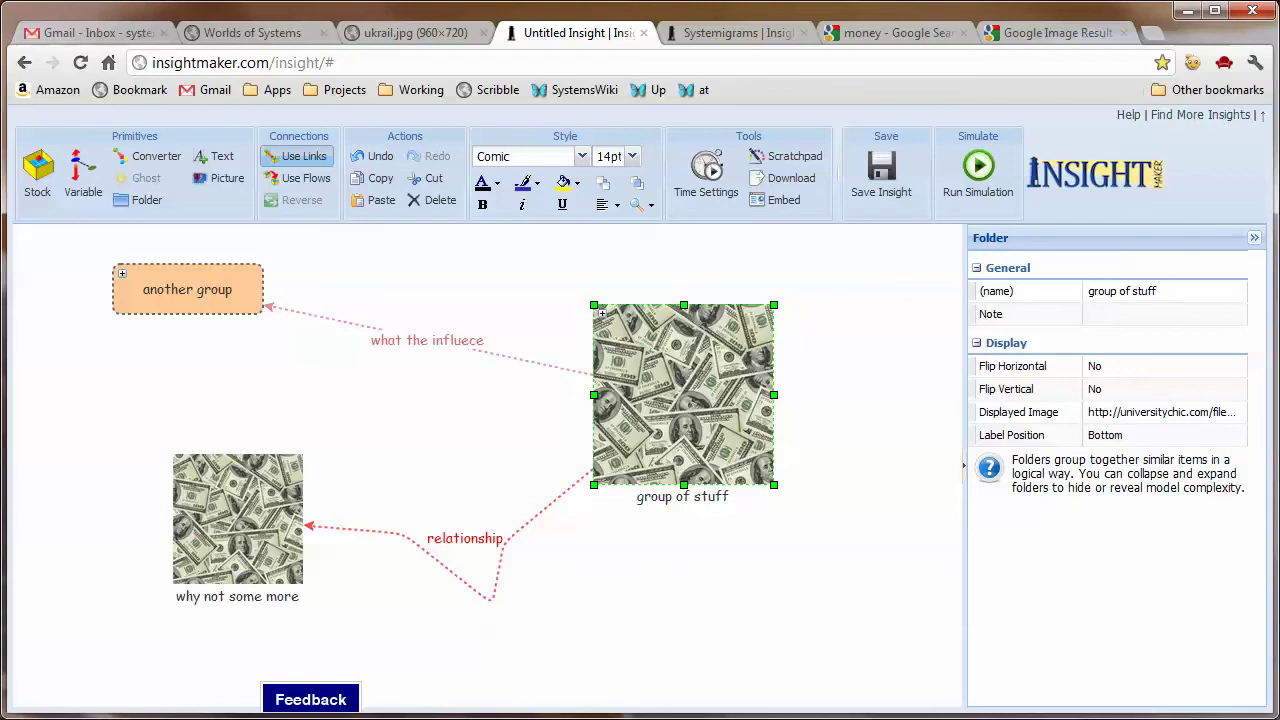
# Step: Return to the Google Images results in the browser and search for "bank"
pyautogui.click(895, 32)
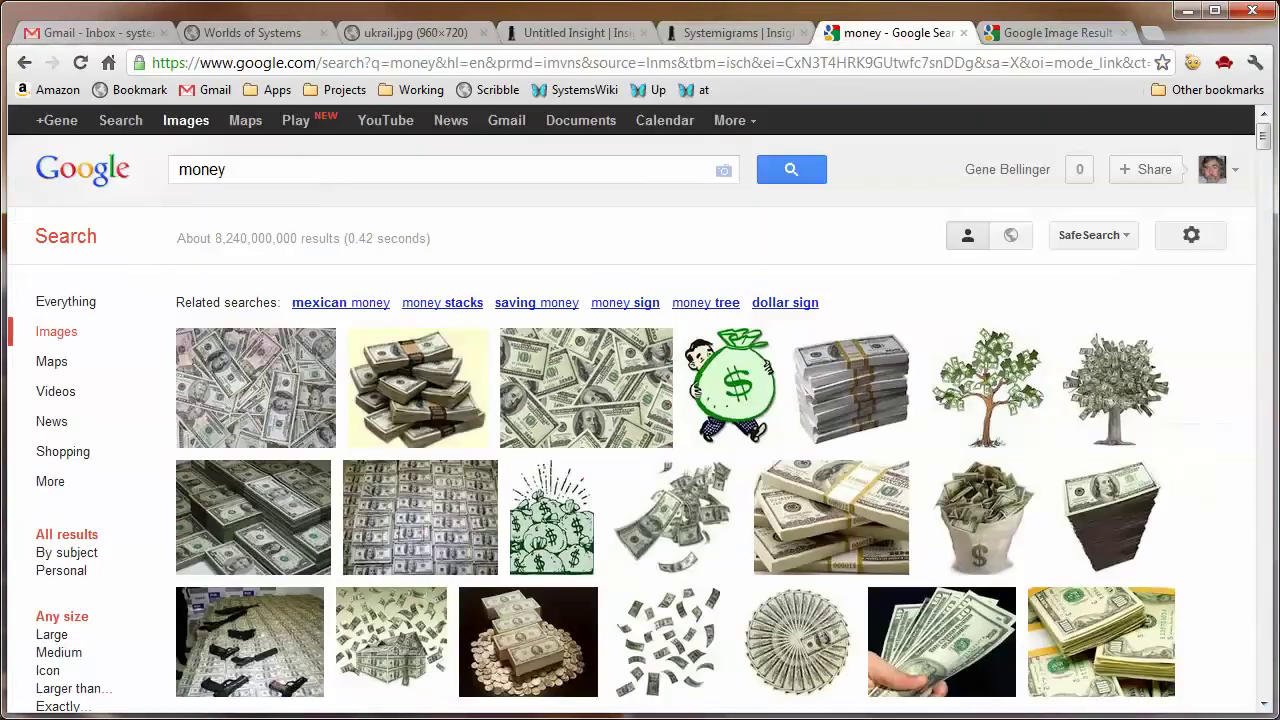
pyautogui.doubleClick(202, 169)
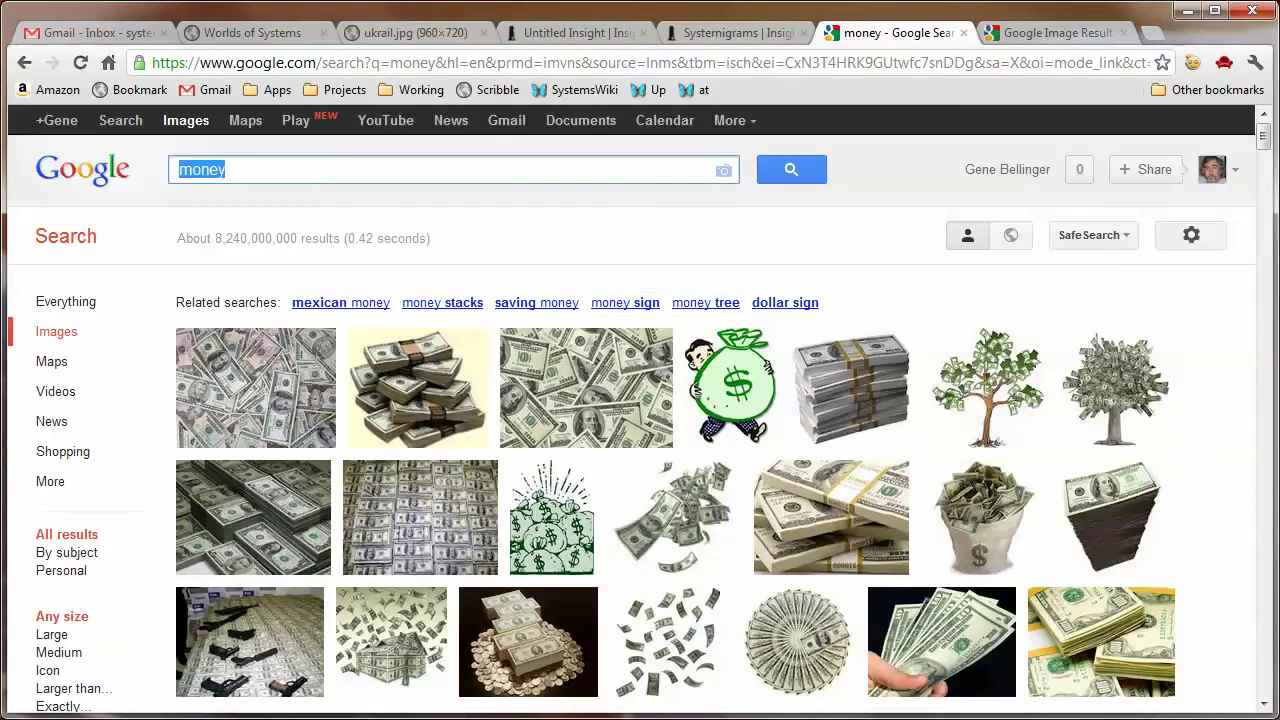
pyautogui.write('bank')
pyautogui.press('Return')
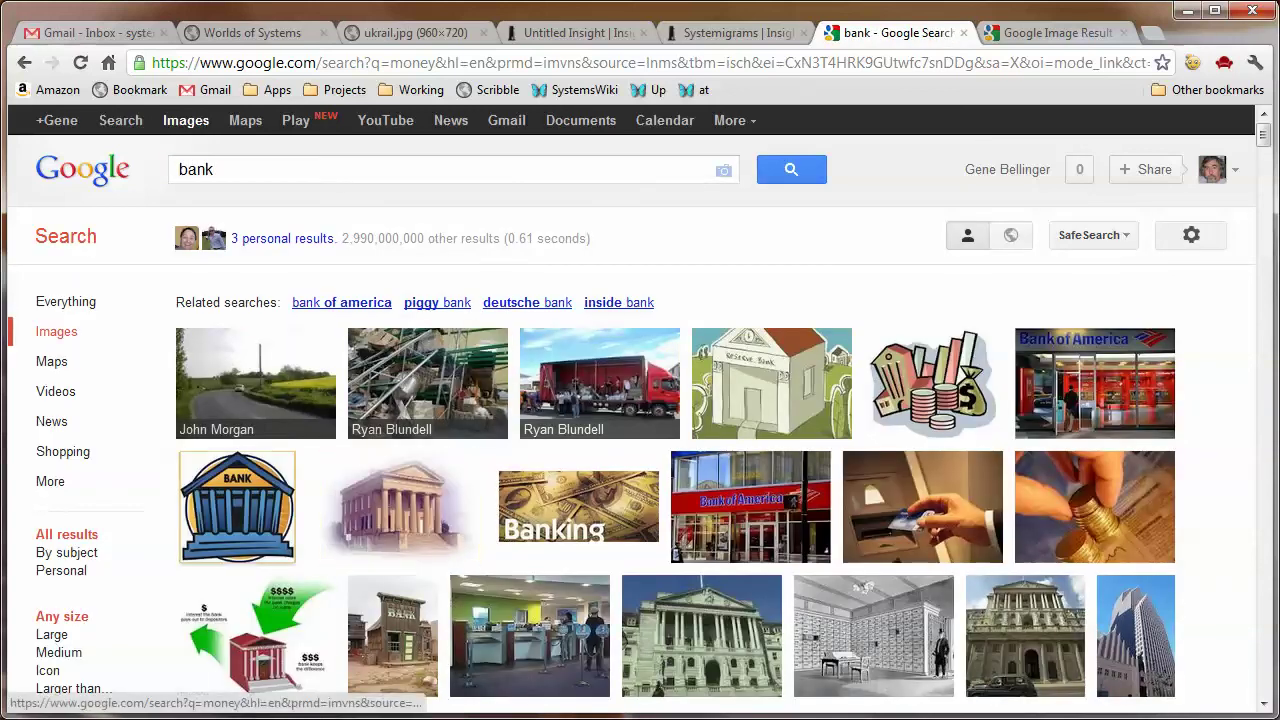
# Step: Open the blue cartoon BANK building result in a separate tab and copy the image's URL
pyautogui.rightClick(262, 497)
pyautogui.click(320, 510)
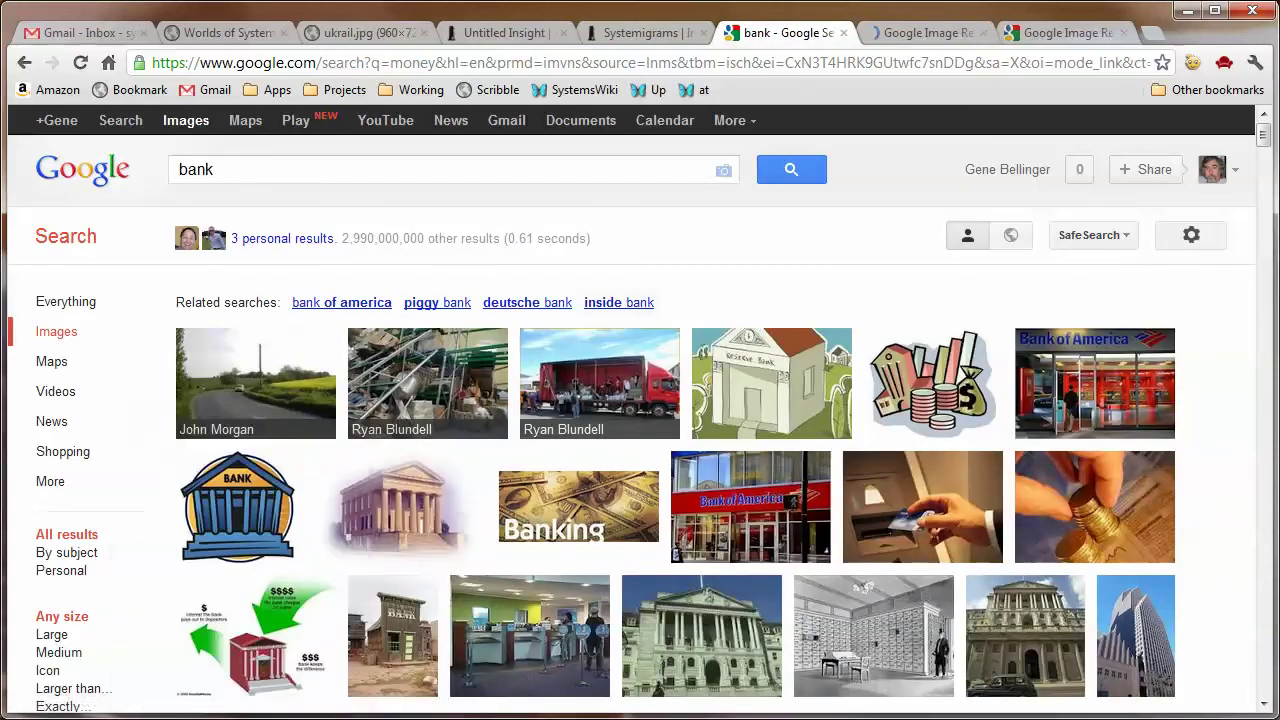
pyautogui.click(920, 32)
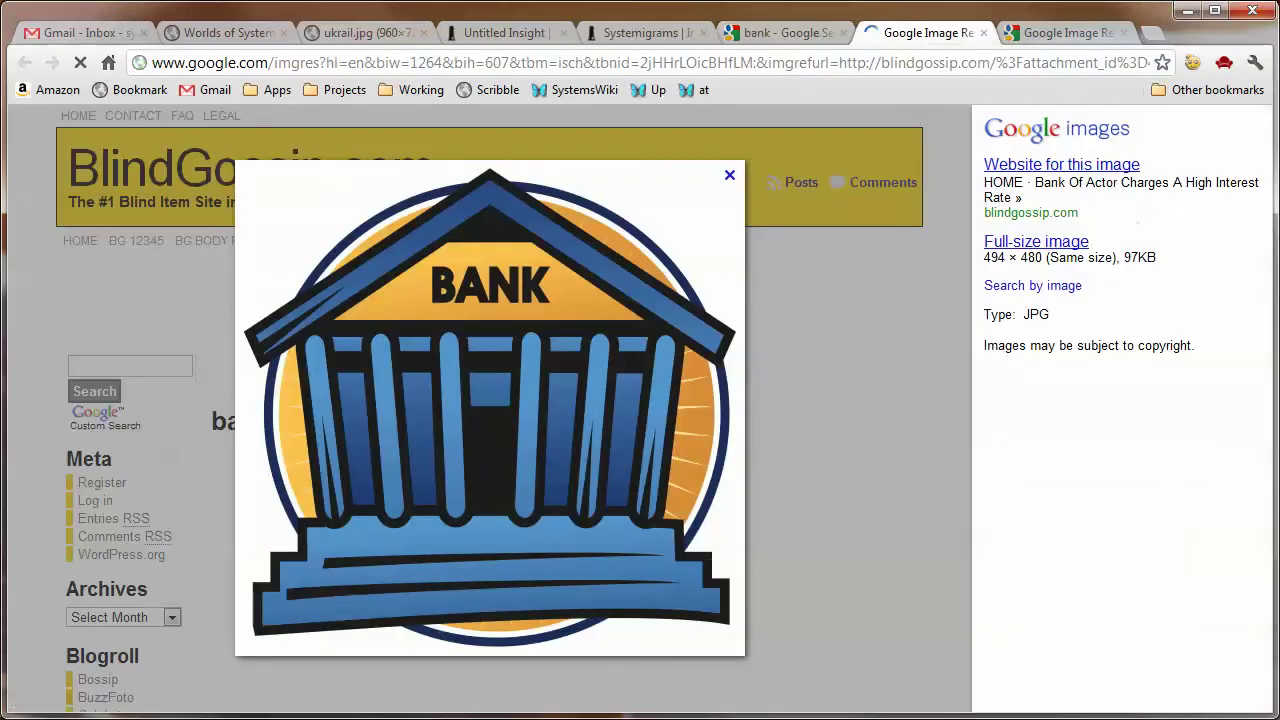
pyautogui.rightClick(588, 321)
pyautogui.click(661, 357)
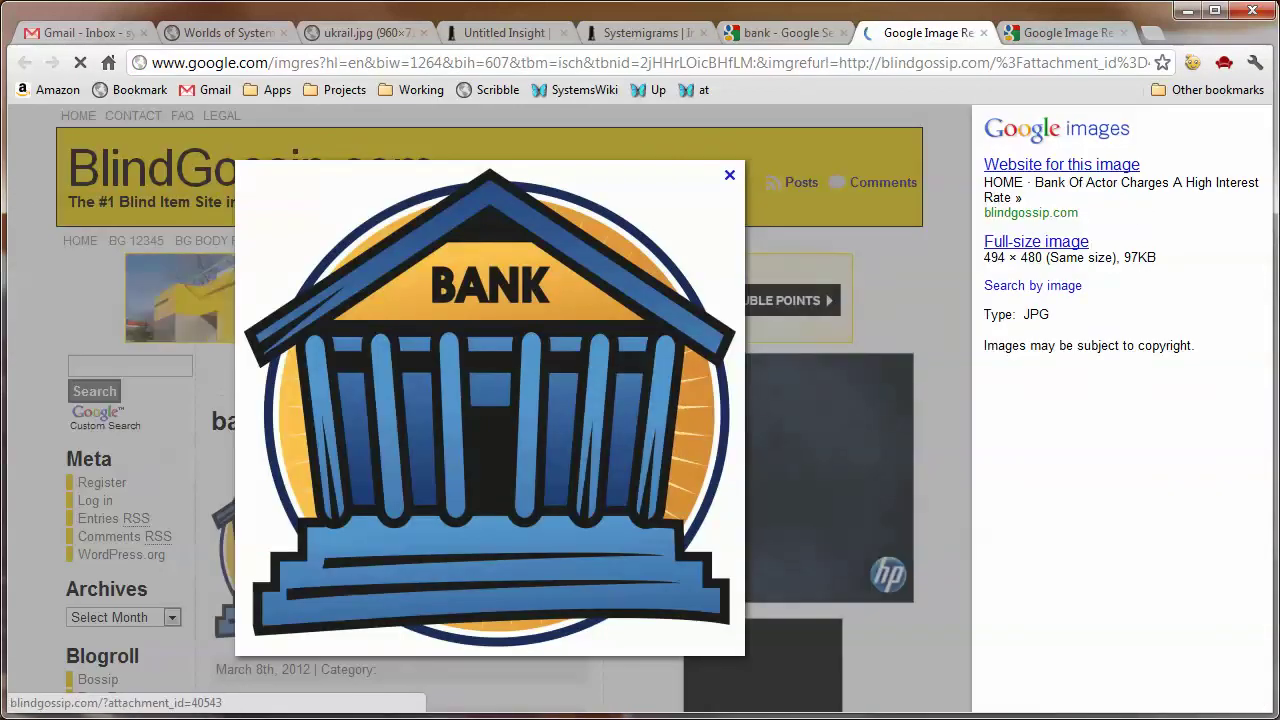
# Step: Back in the untitled insight, set the displayed image of the collapsed "group of stuff" folder to the copied bank image URL
pyautogui.hotkey('ctrl', '4')
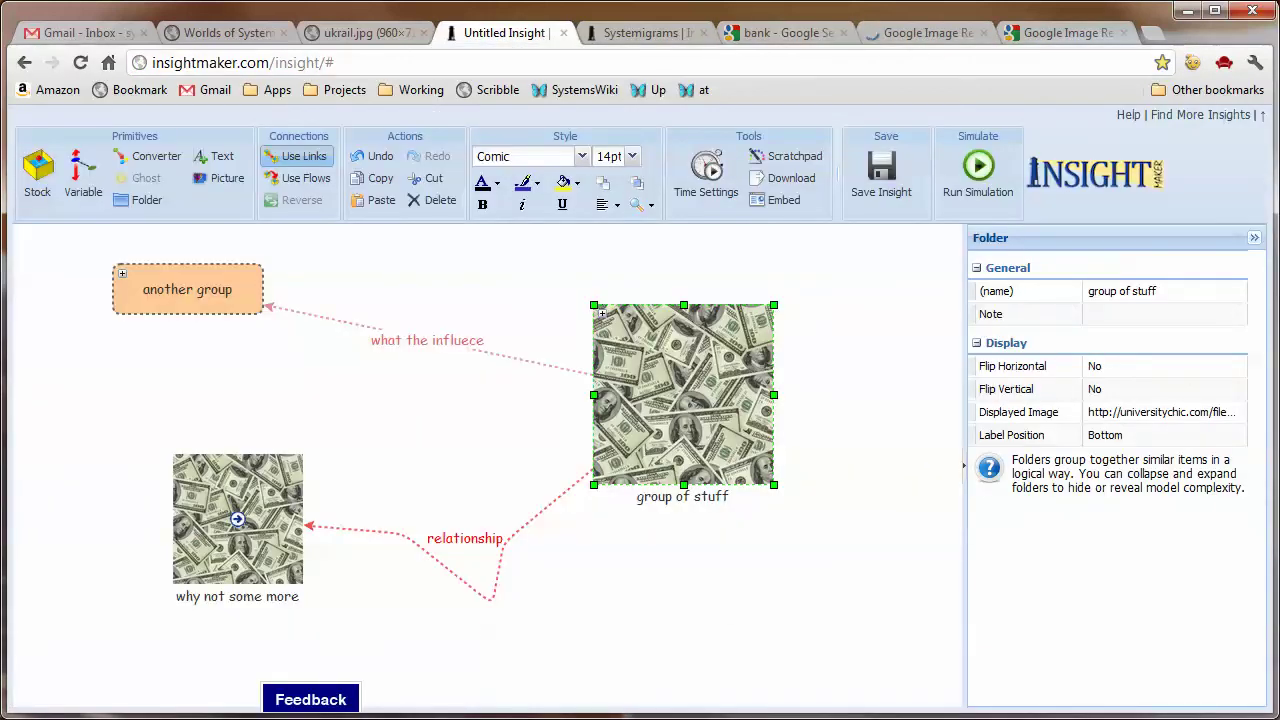
pyautogui.click(238, 516)
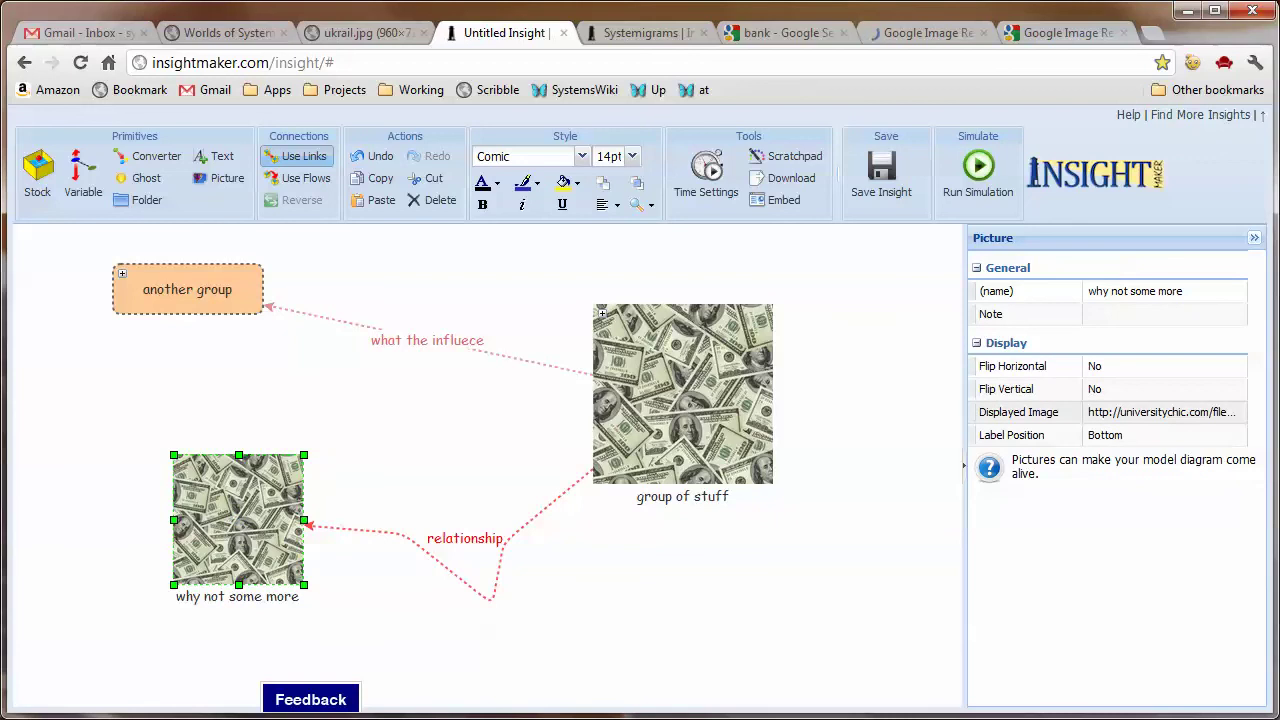
pyautogui.click(682, 393)
pyautogui.click(1160, 412)
pyautogui.hotkey('ctrl', 'v')
pyautogui.press('Return')
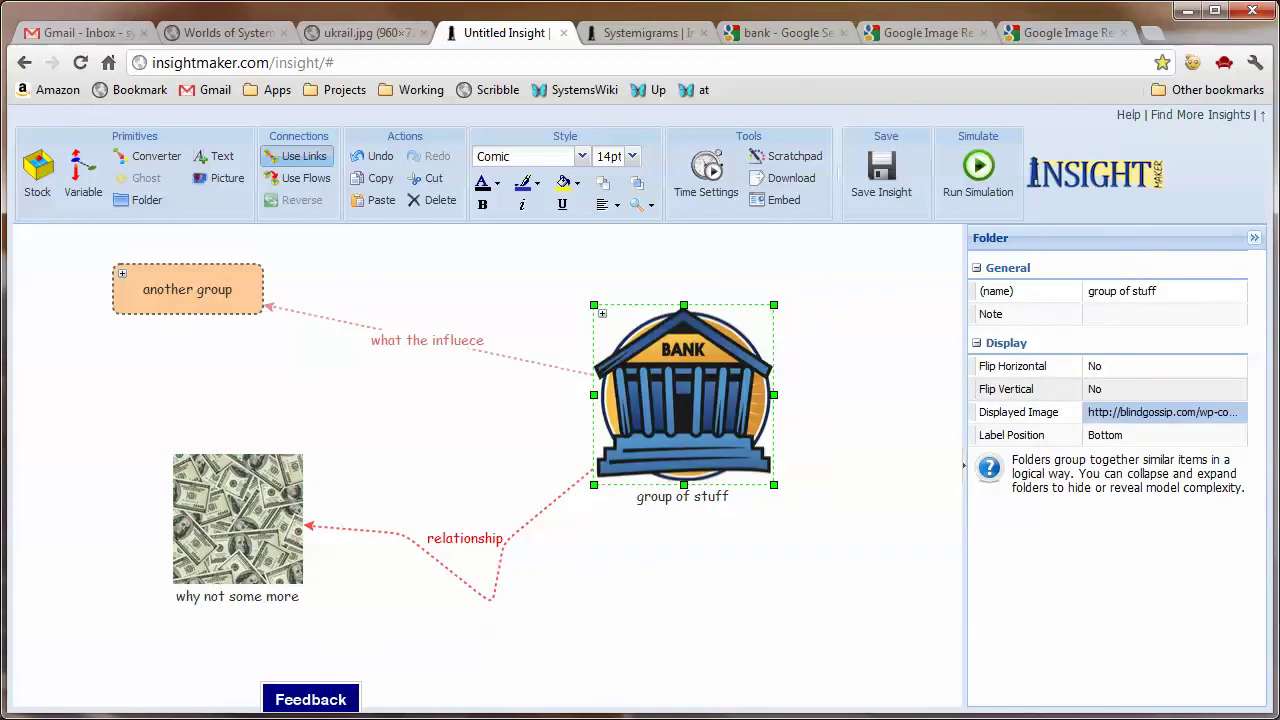
pyautogui.press('Escape')
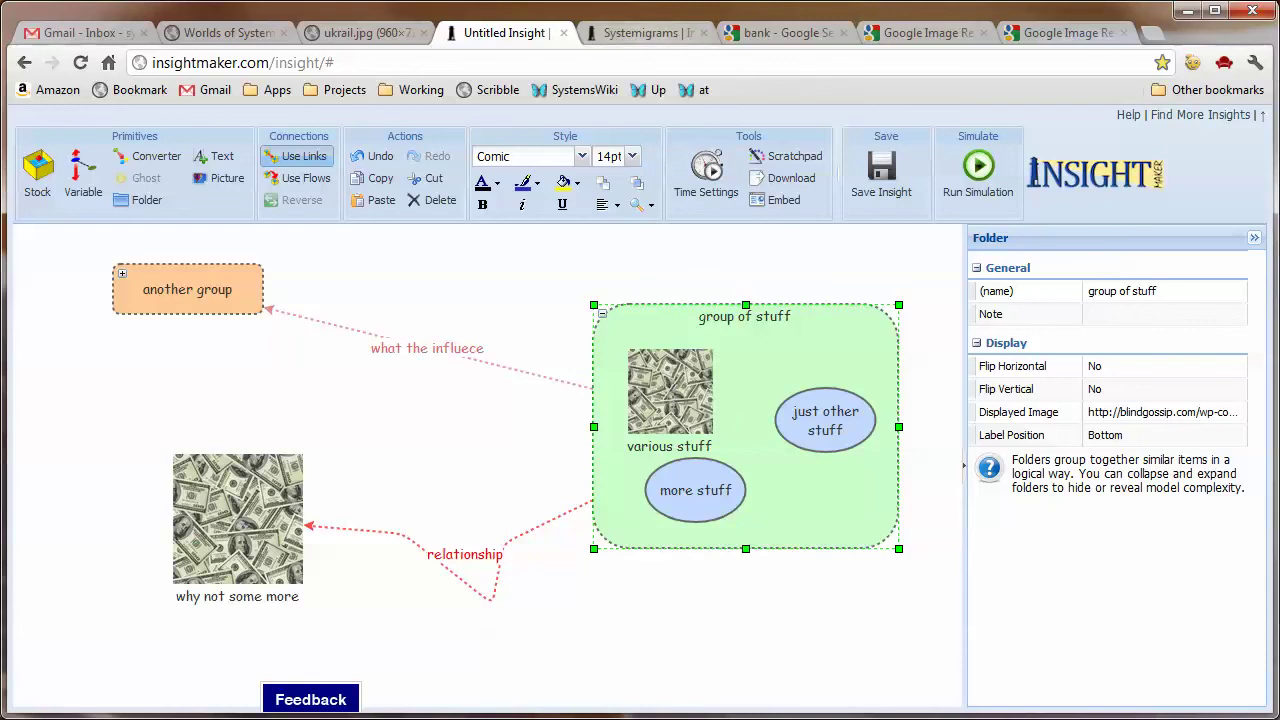
# Step: Switch to the Systemigrams insight and expand the central "UK Defense Policy" folder to examine its contents, leaving nothing selected
pyautogui.click(640, 32)
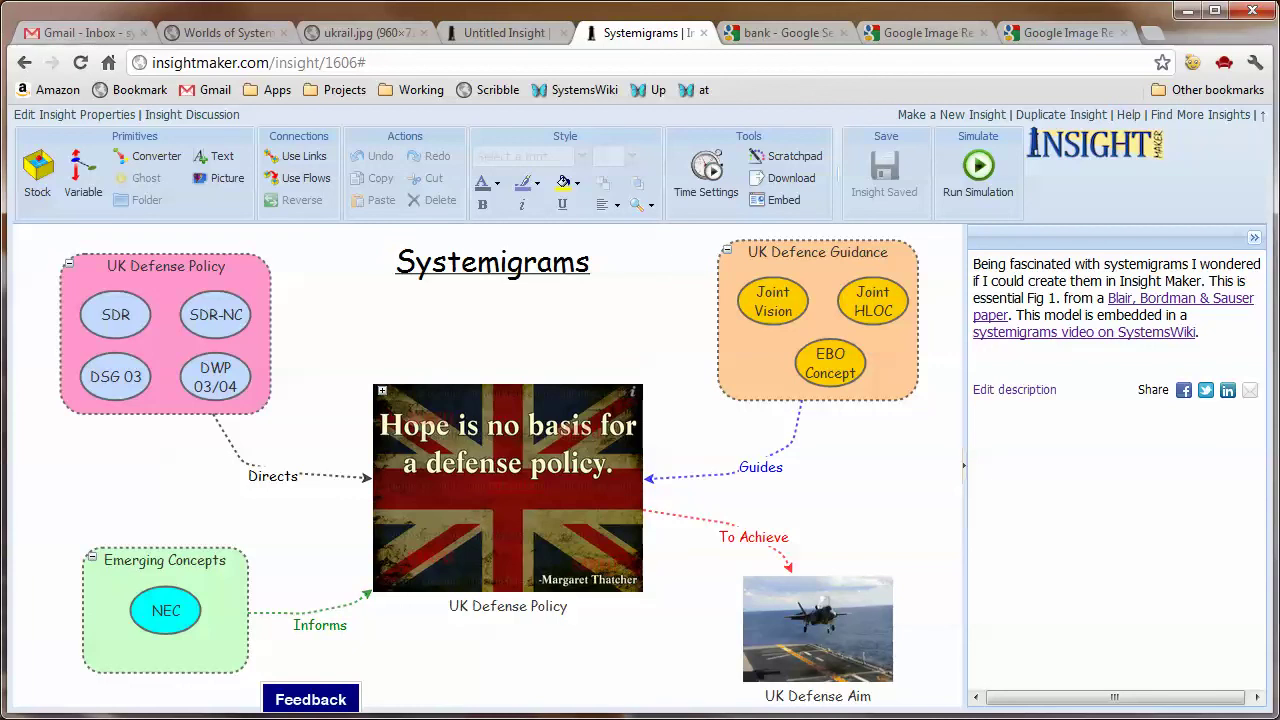
pyautogui.click(508, 488)
pyautogui.click(382, 390)
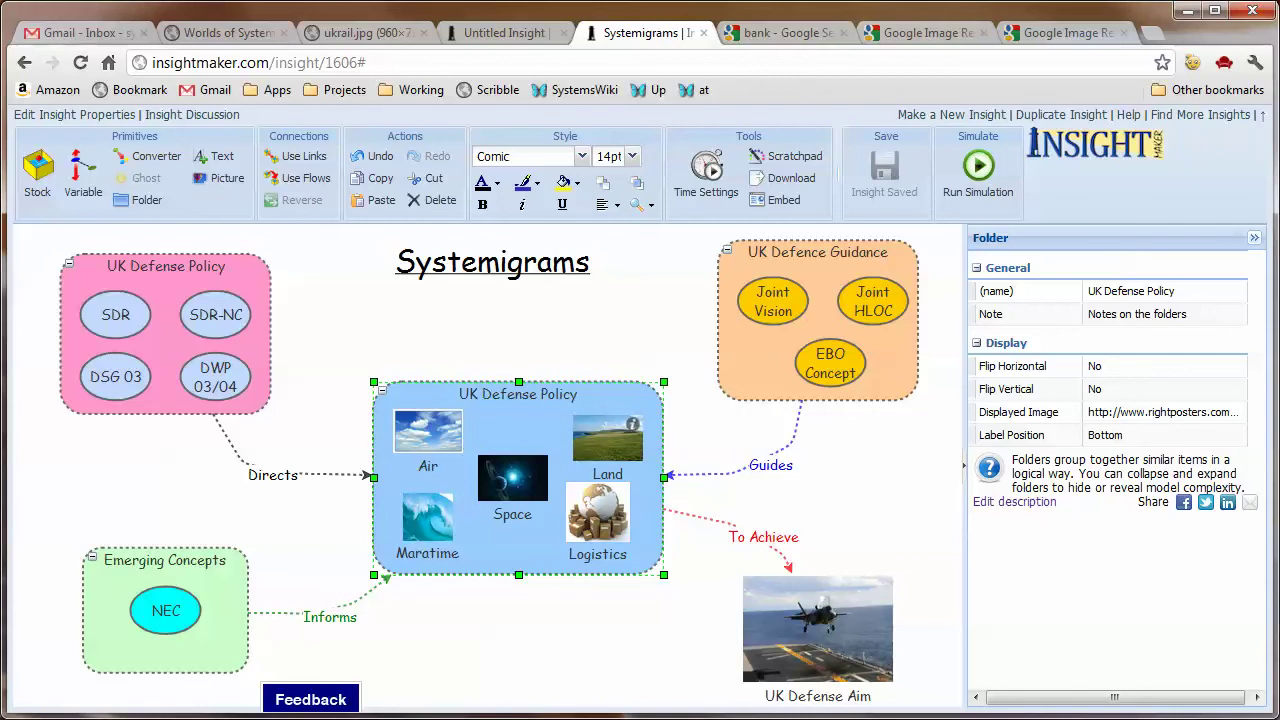
pyautogui.press('Escape')
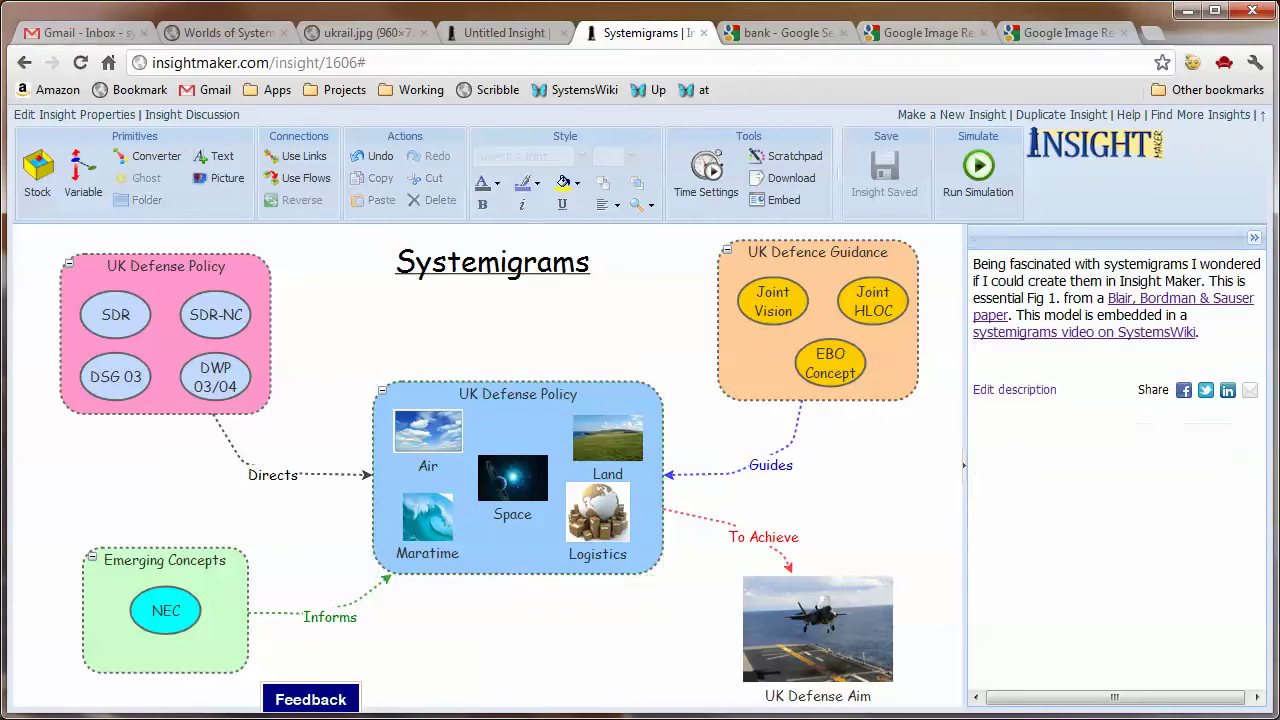